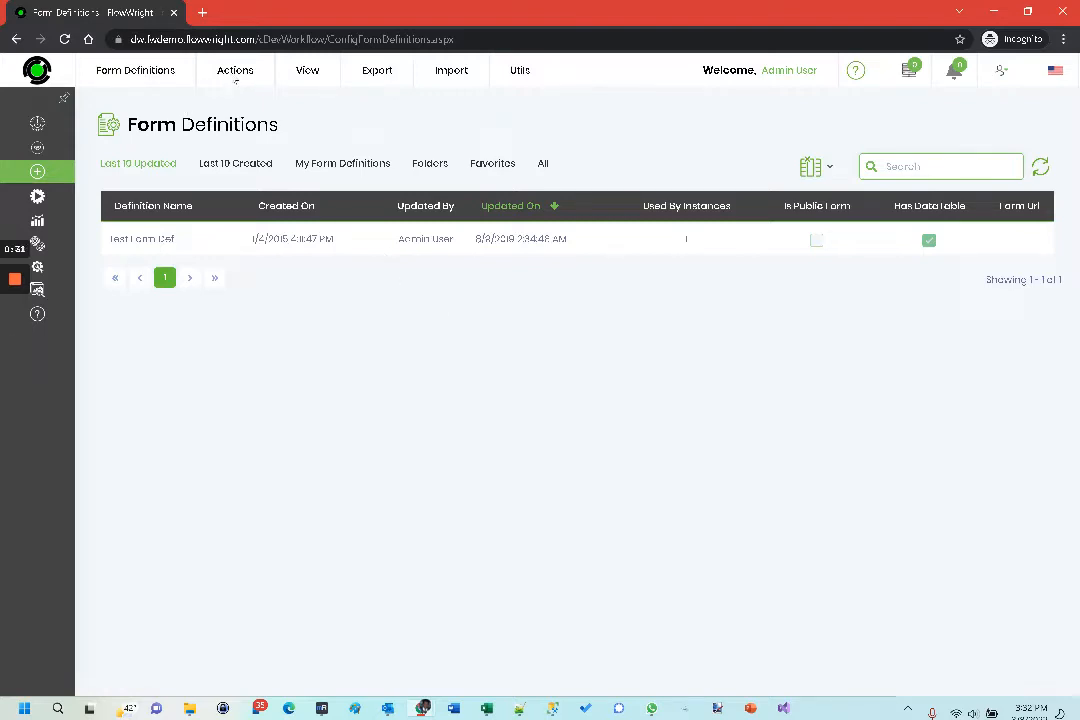
- Create a form definition named "Purchase Order Form" with the option to open it in the designer
{"action": "left_click", "coordinate": [237, 68]}
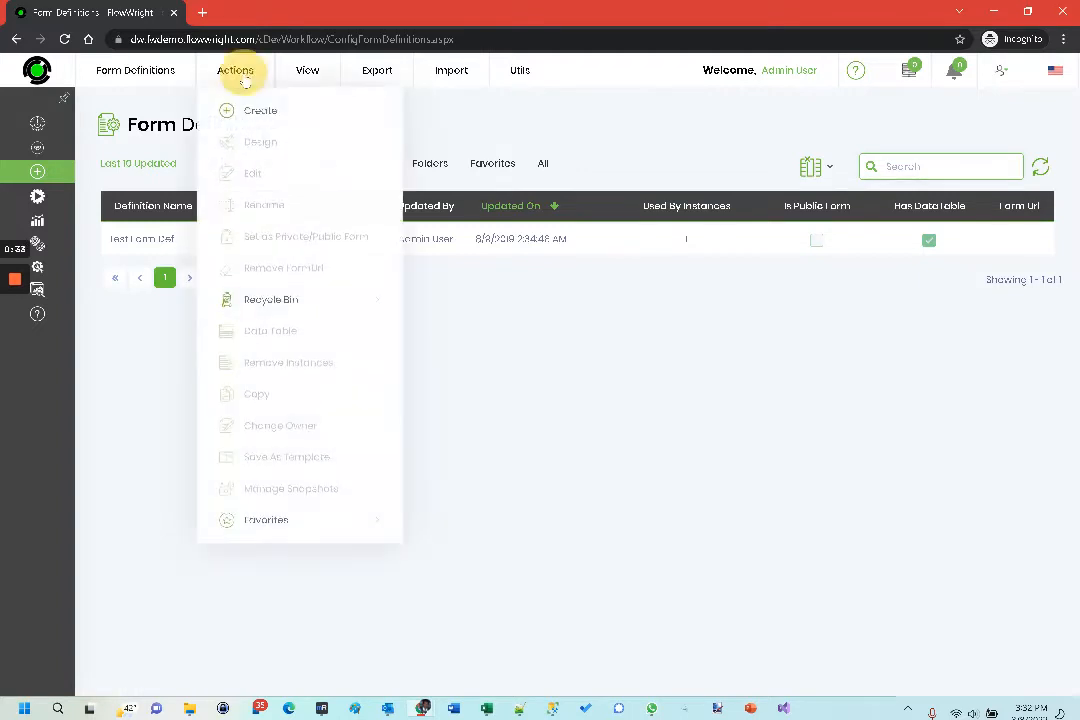
{"action": "left_click", "coordinate": [252, 112]}
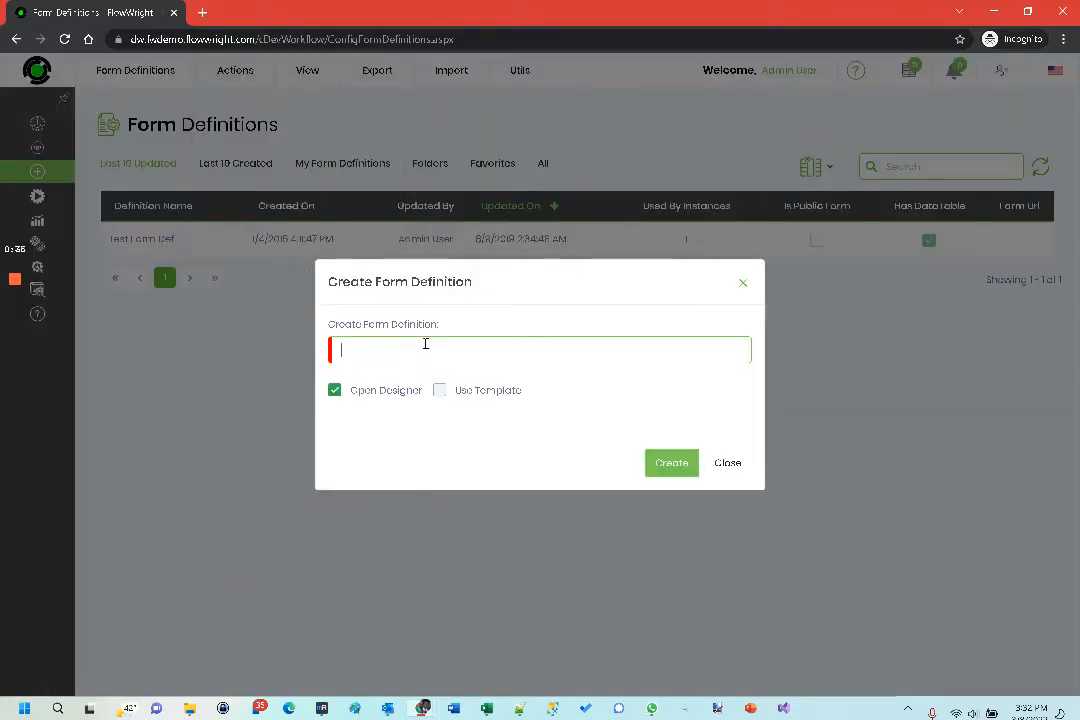
{"action": "type", "text": "Purchase Order Form"}
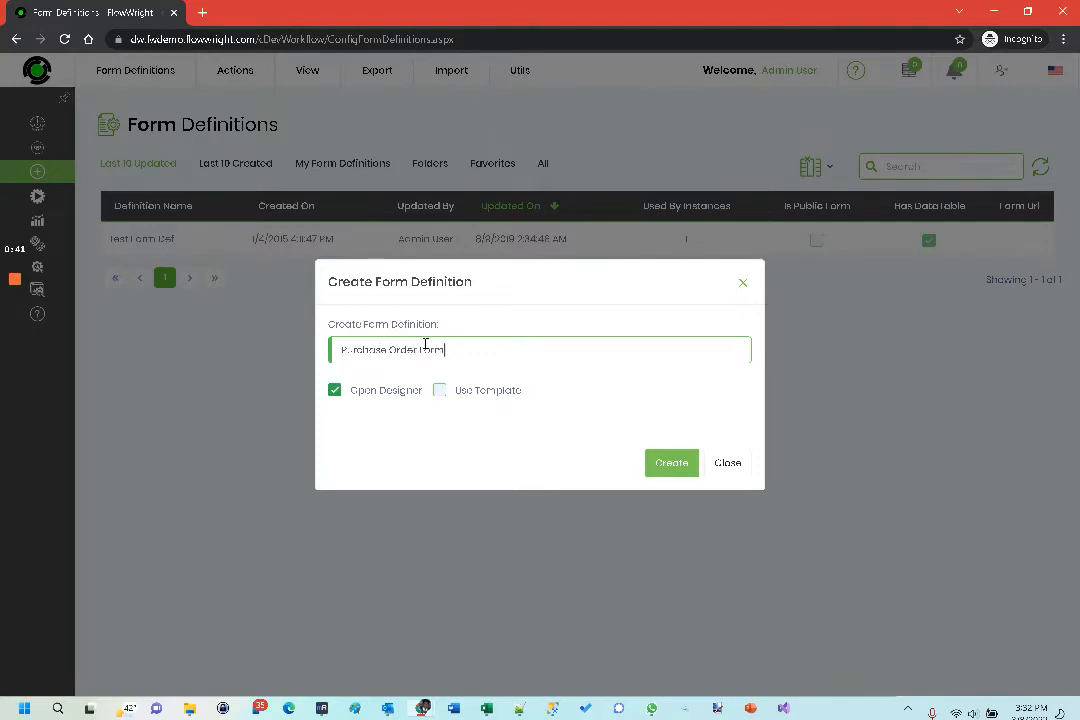
{"action": "left_click", "coordinate": [672, 464]}
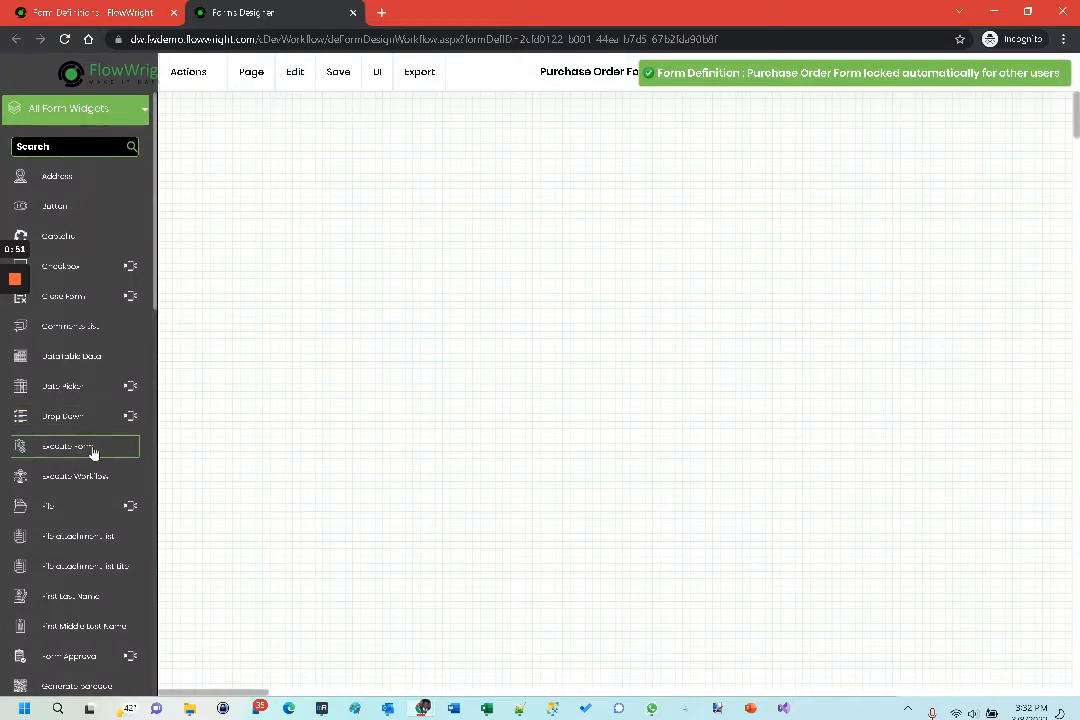
- Place a bootstrap grid at the top of the form canvas and add 1 column after its first column
{"action": "scroll", "coordinate": [92, 453], "scroll_direction": "down", "scroll_amount": 3}
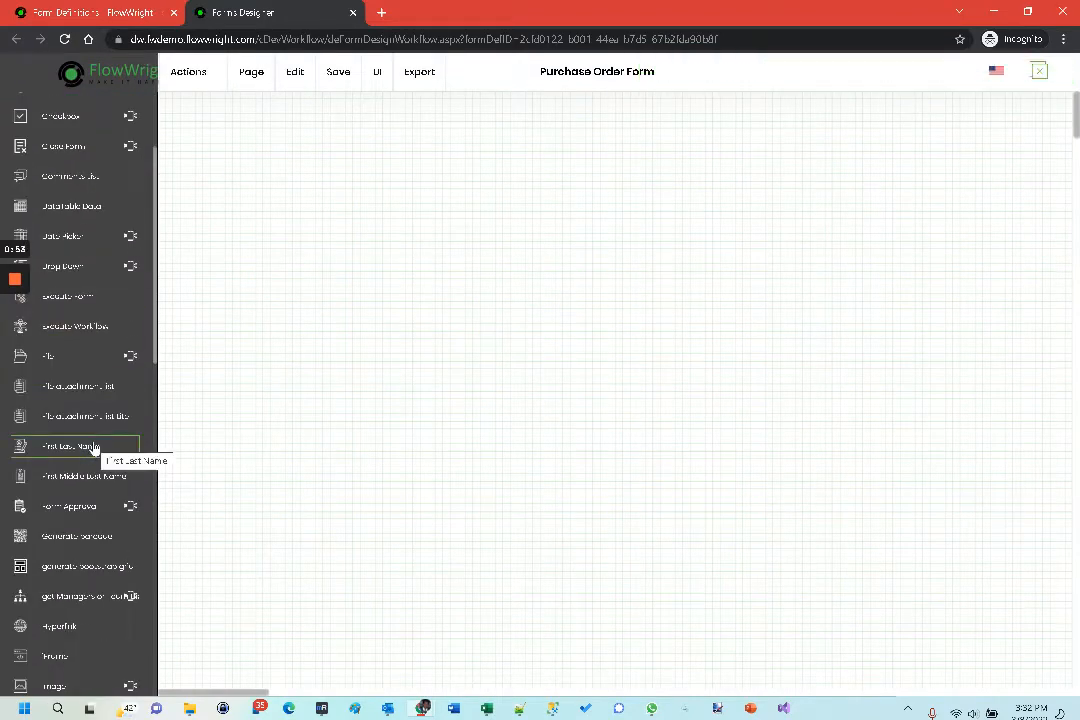
{"action": "left_click_drag", "start_coordinate": [100, 572], "coordinate": [196, 105]}
{"action": "right_click", "coordinate": [417, 119]}
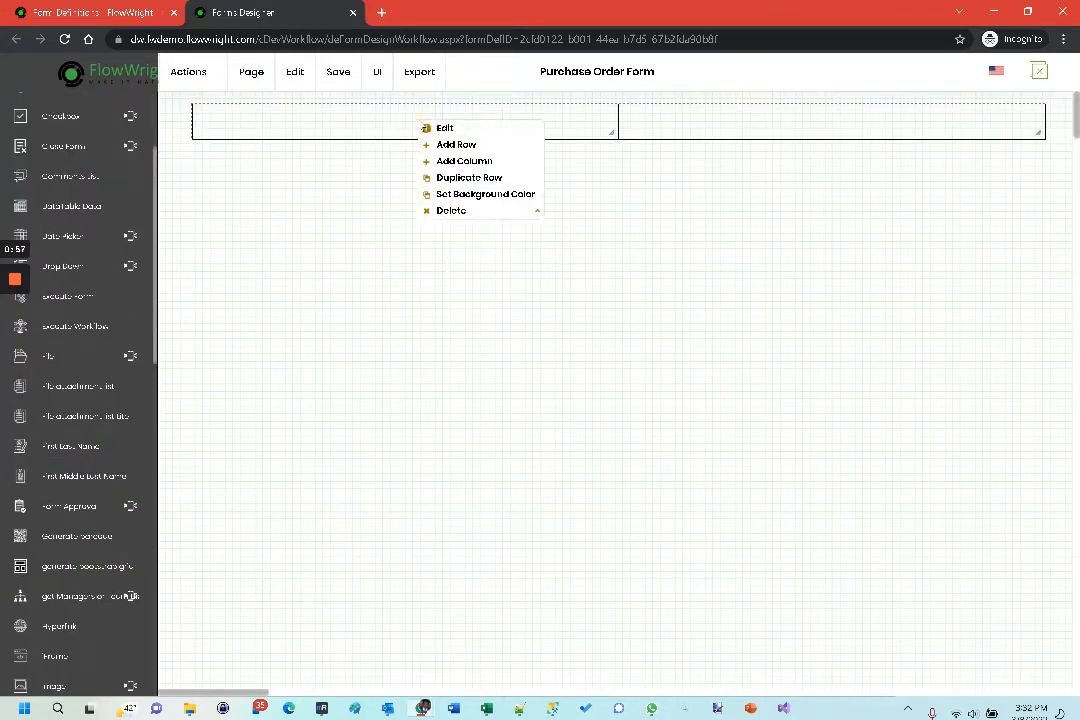
{"action": "left_click", "coordinate": [466, 161]}
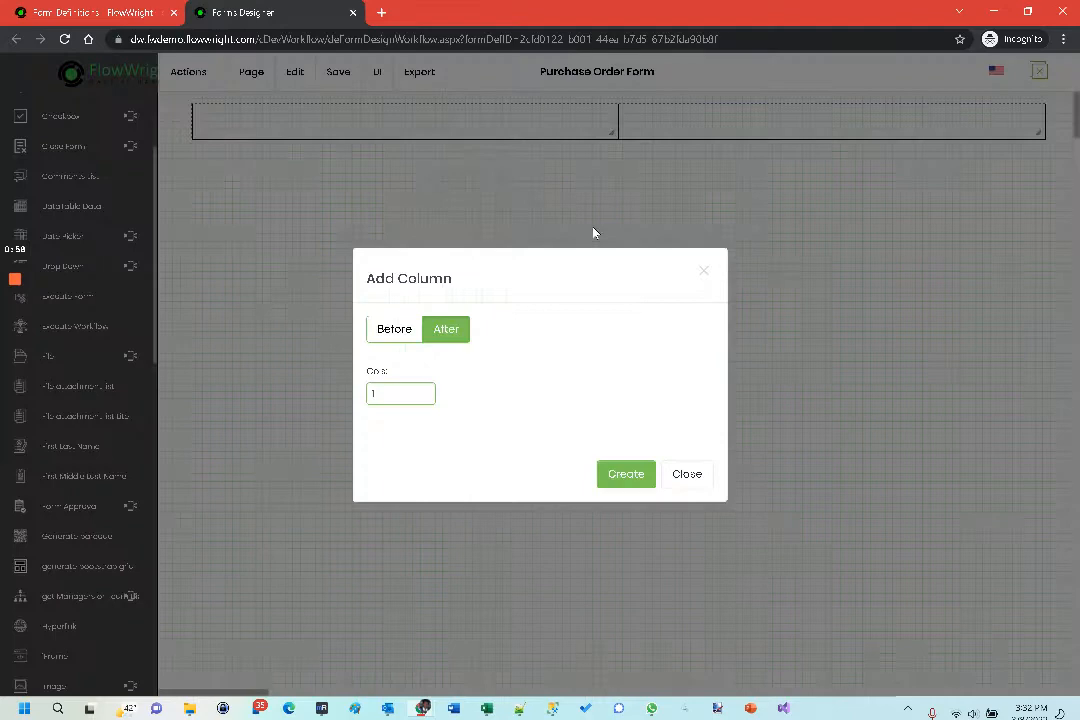
{"action": "left_click", "coordinate": [626, 476]}
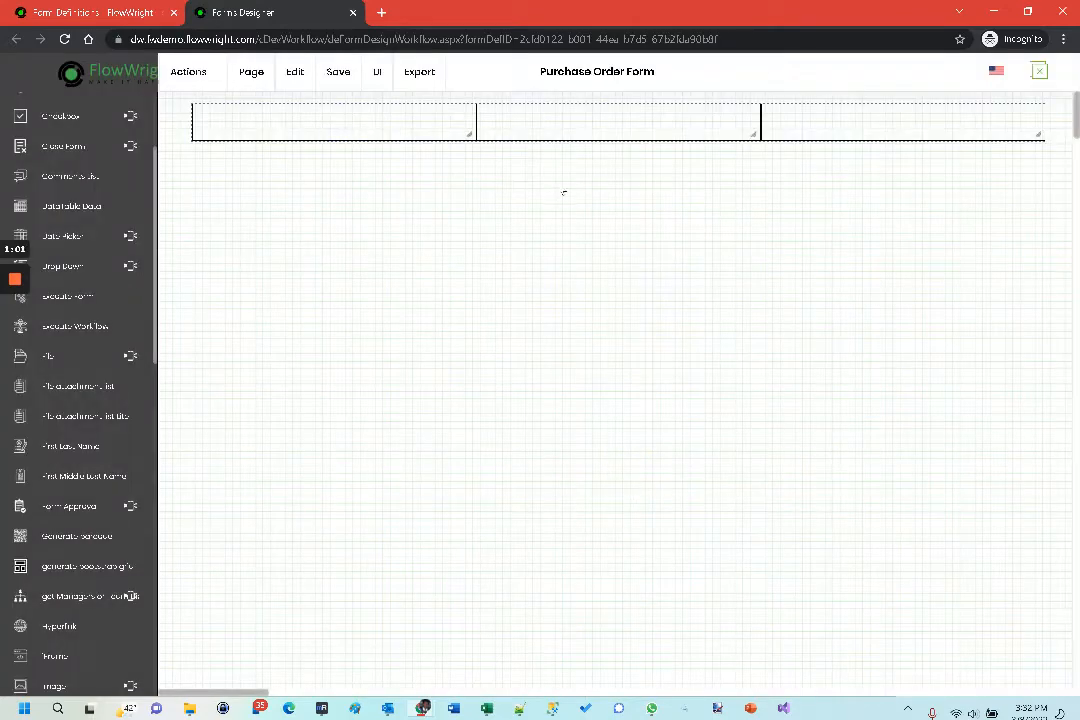
- Shift the three-column grid slightly to the left and duplicate its row
{"action": "left_click_drag", "start_coordinate": [578, 119], "coordinate": [560, 120]}
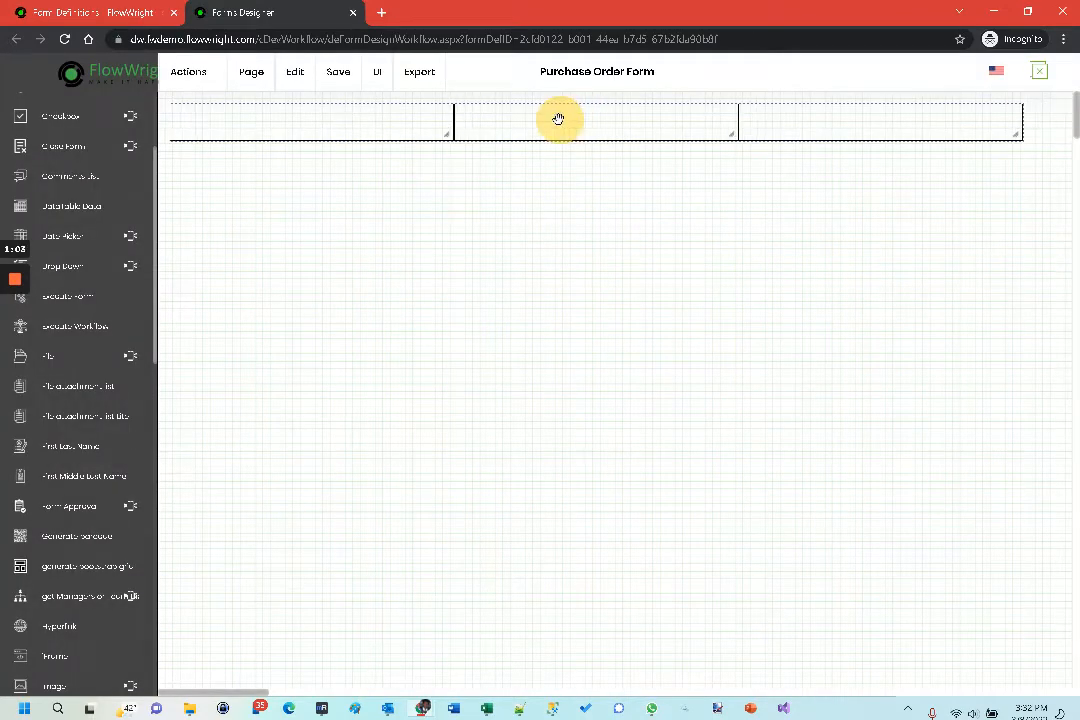
{"action": "right_click", "coordinate": [626, 128]}
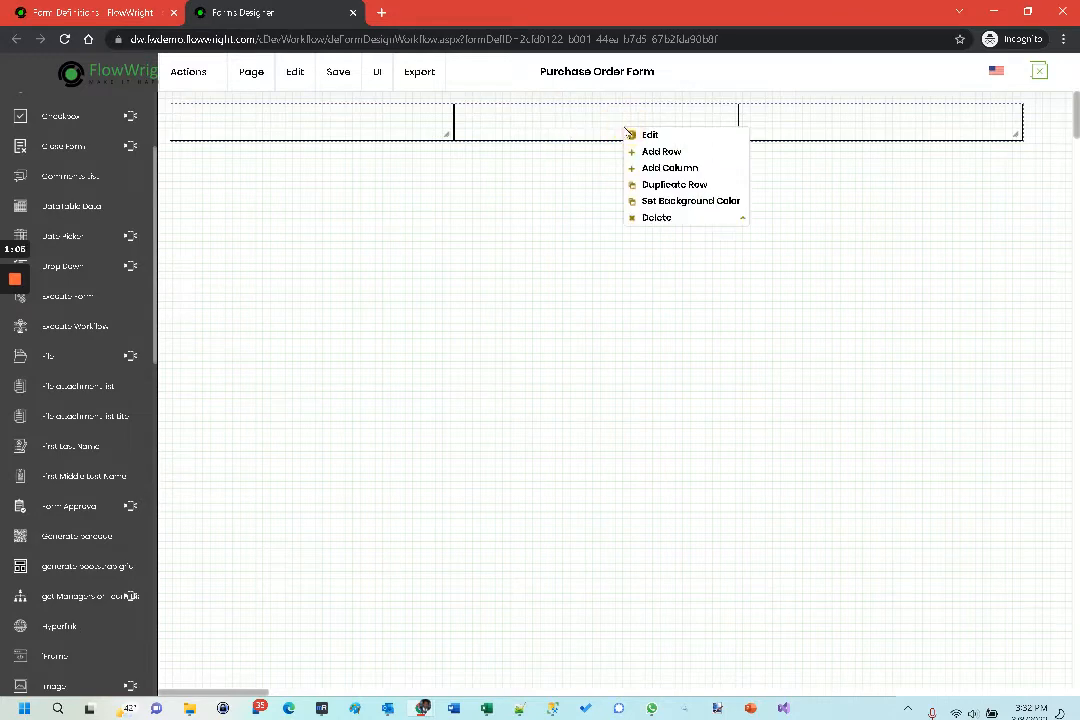
{"action": "left_click", "coordinate": [667, 188]}
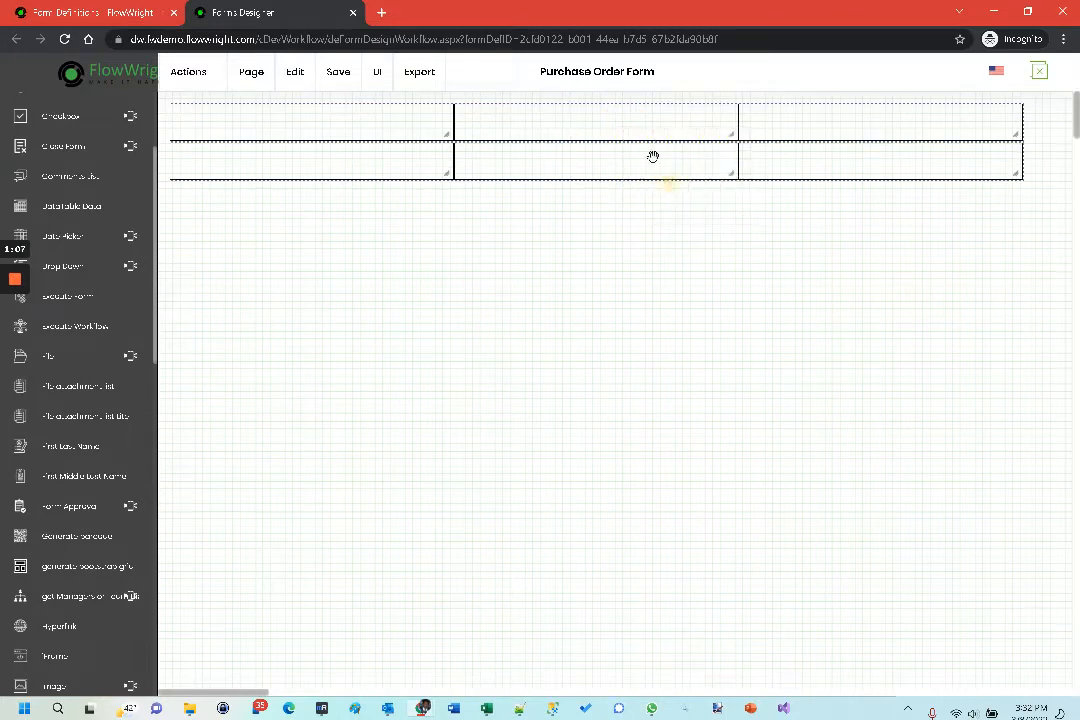
- Duplicate the grid's second row and delete the resulting third row
{"action": "right_click", "coordinate": [651, 164]}
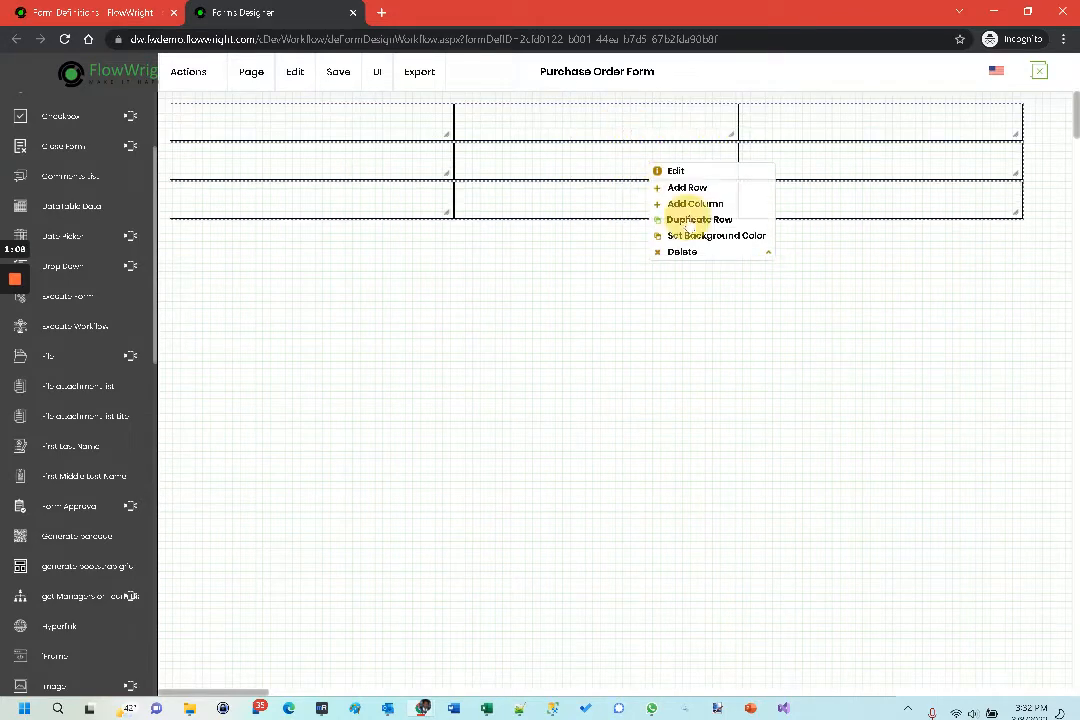
{"action": "left_click", "coordinate": [688, 220]}
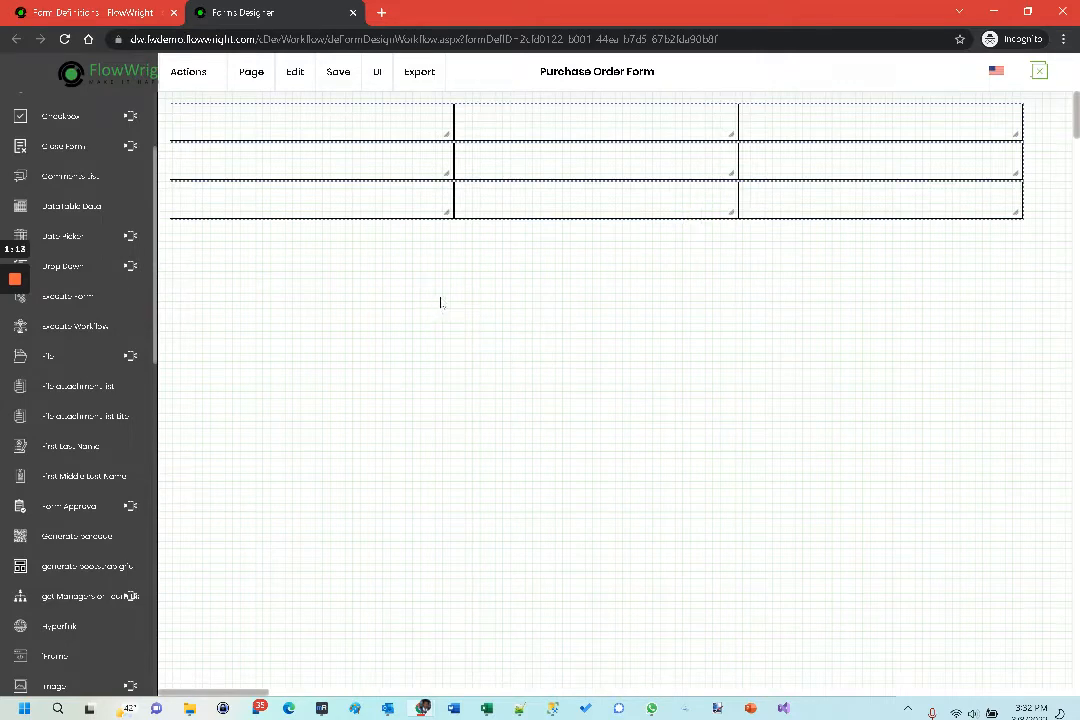
{"action": "right_click", "coordinate": [536, 201]}
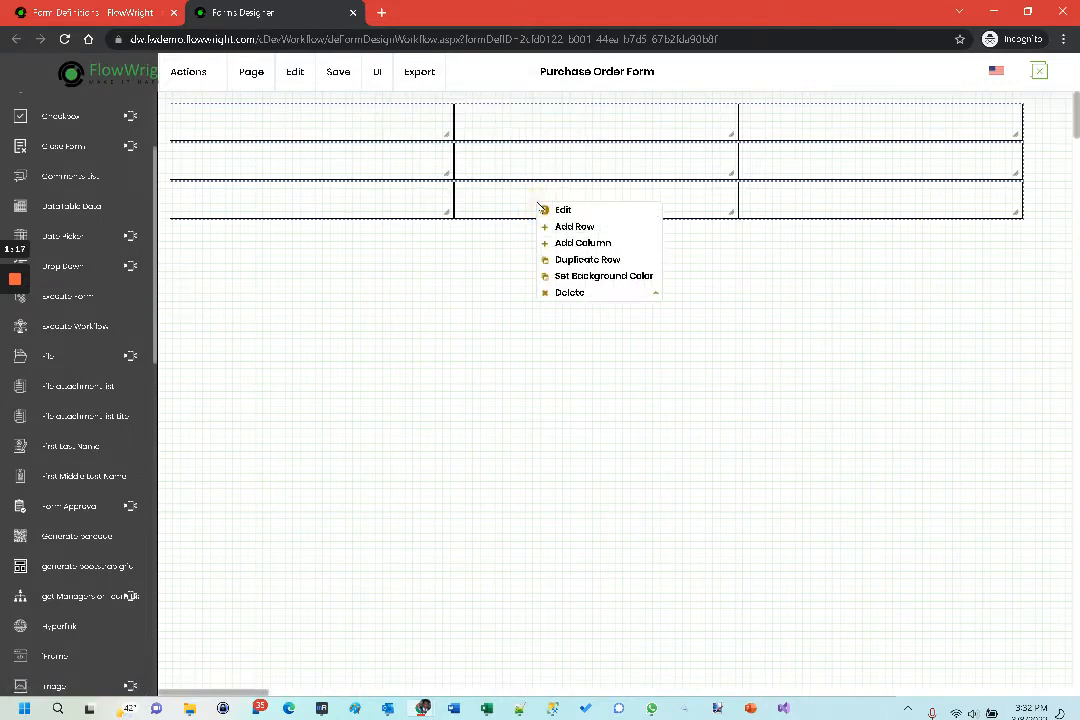
{"action": "mouse_move", "coordinate": [650, 291]}
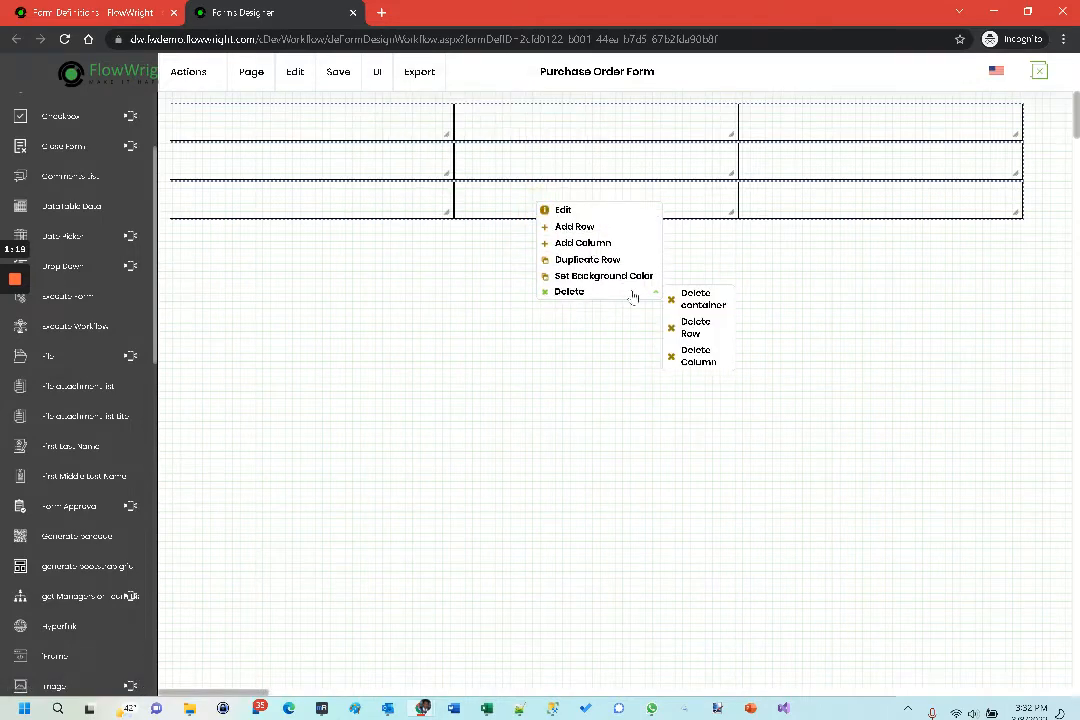
{"action": "left_click", "coordinate": [695, 327]}
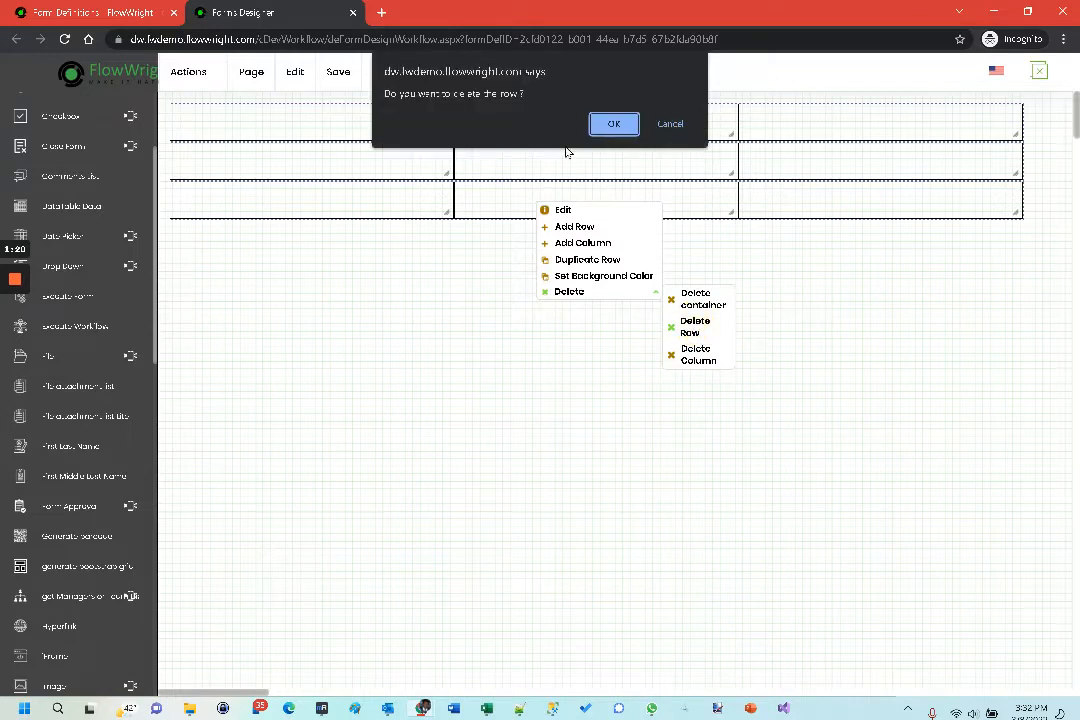
{"action": "left_click", "coordinate": [614, 123]}
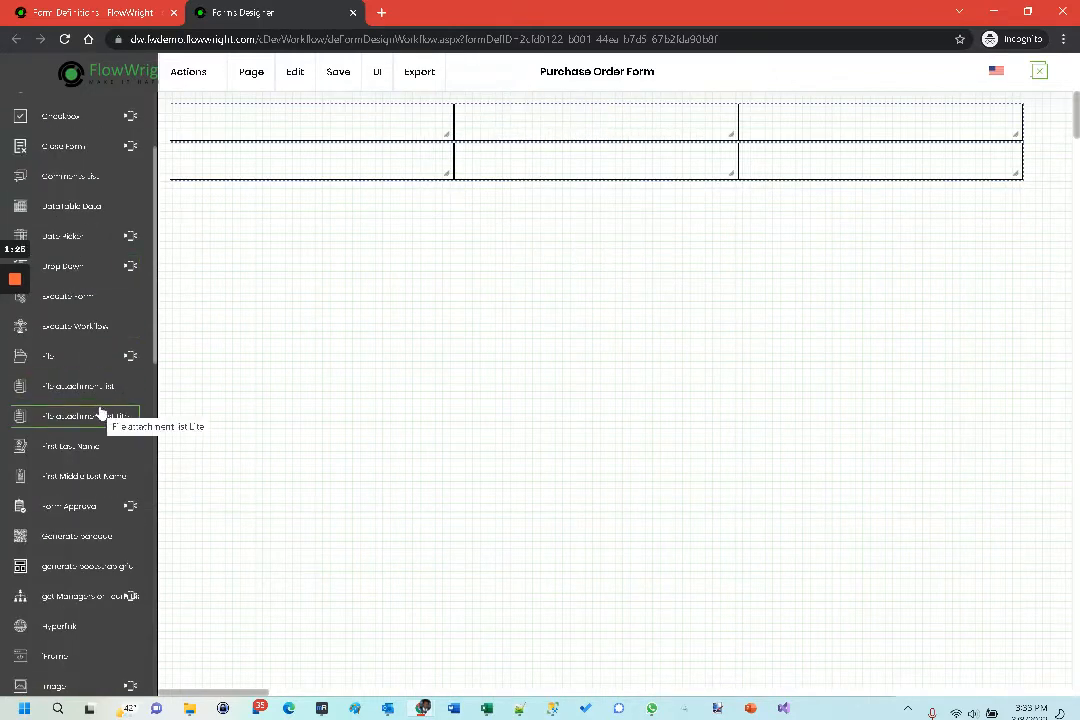
- Add a label to the first cell of the grid's upper row with the text "Enter PO Amount"
{"action": "scroll", "coordinate": [100, 408], "scroll_direction": "down", "scroll_amount": 3}
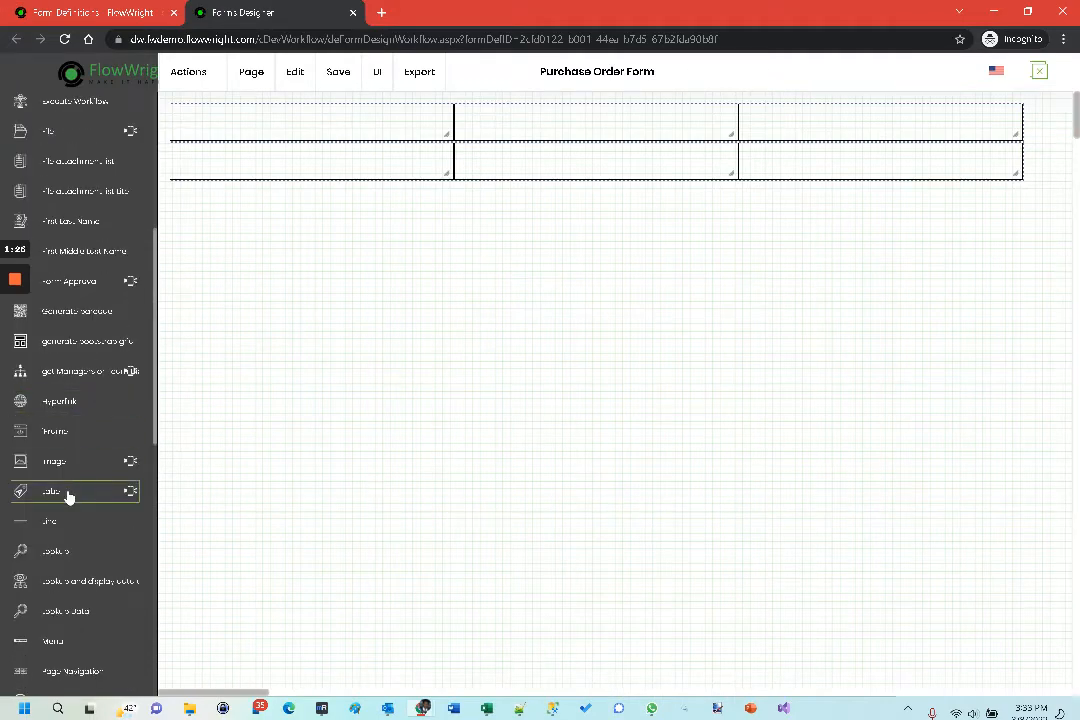
{"action": "left_click_drag", "start_coordinate": [67, 495], "coordinate": [195, 121]}
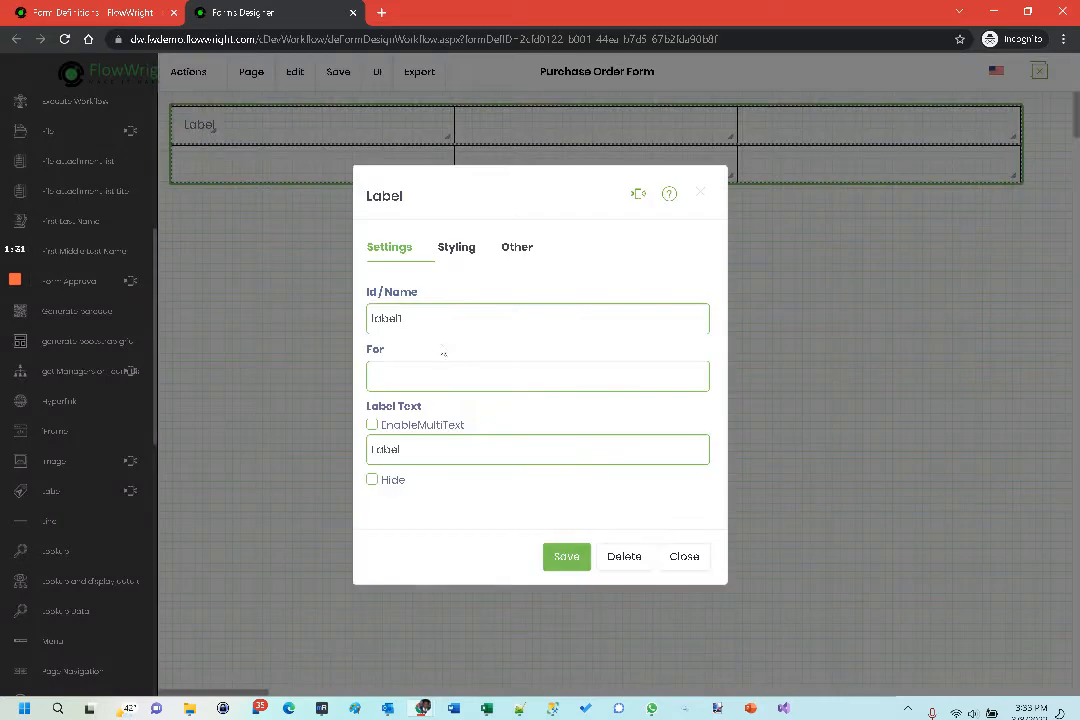
{"action": "left_click_drag", "start_coordinate": [424, 463], "coordinate": [282, 451]}
{"action": "type", "text": "Enter PO Amount"}
{"action": "left_click", "coordinate": [572, 558]}
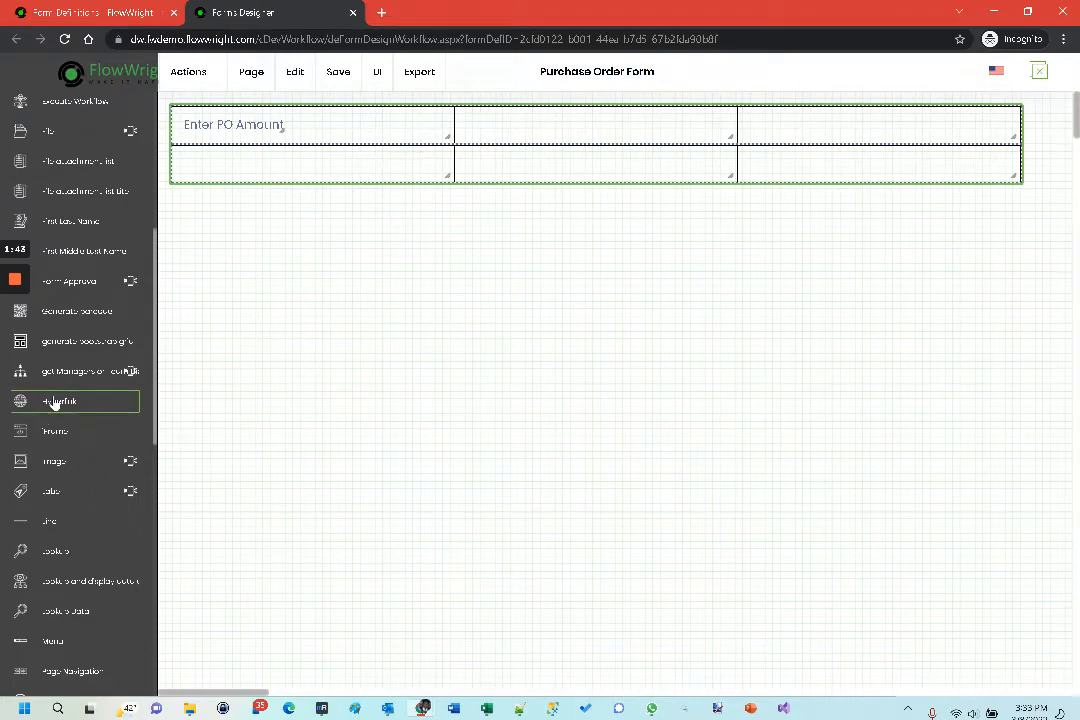
- Add a text box to the middle cell of the grid's upper row and set its data type to Numeric
{"action": "scroll", "coordinate": [55, 401], "scroll_direction": "down", "scroll_amount": 3}
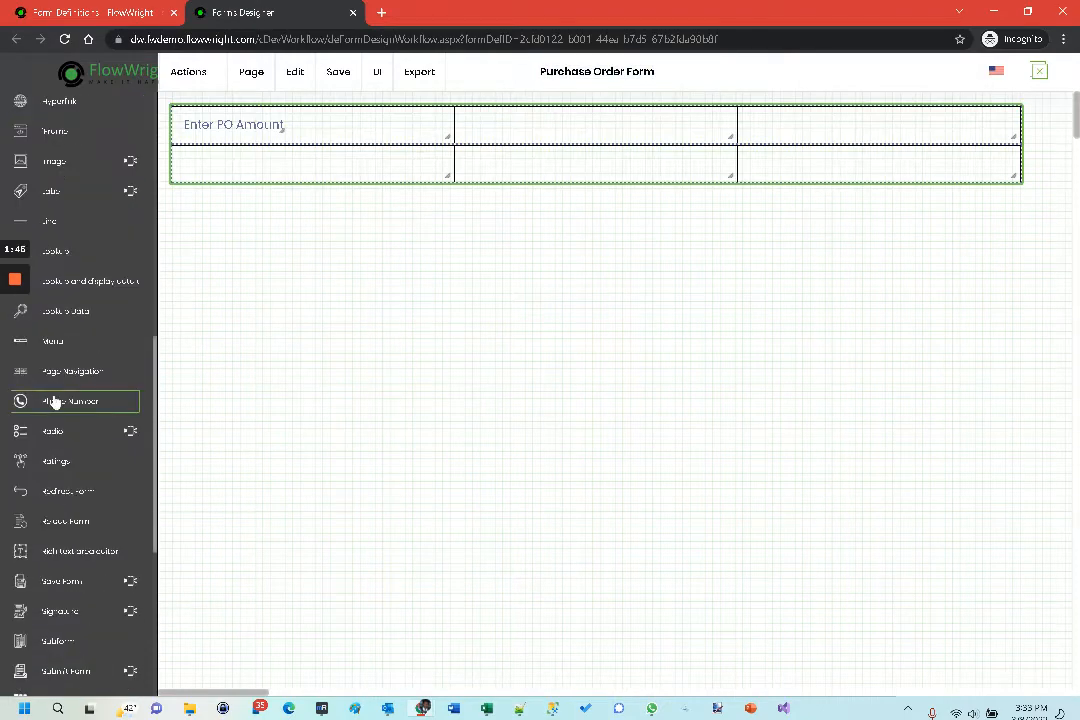
{"action": "scroll", "coordinate": [55, 401], "scroll_direction": "down", "scroll_amount": 2}
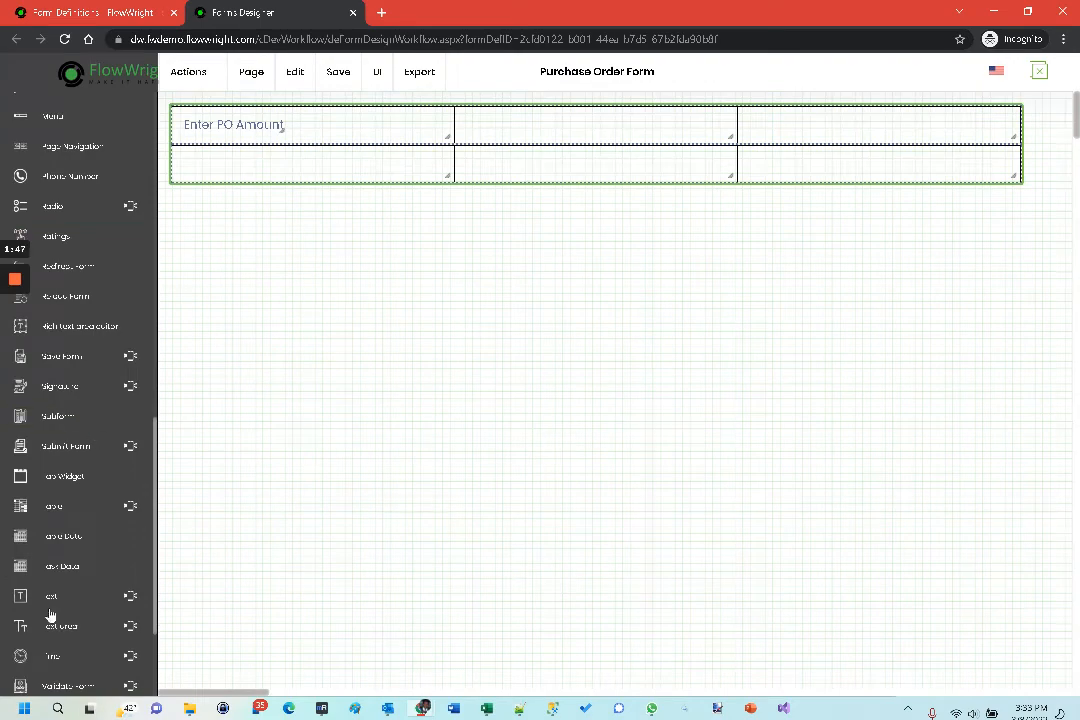
{"action": "left_click_drag", "start_coordinate": [48, 598], "coordinate": [539, 120]}
{"action": "double_click", "coordinate": [539, 120]}
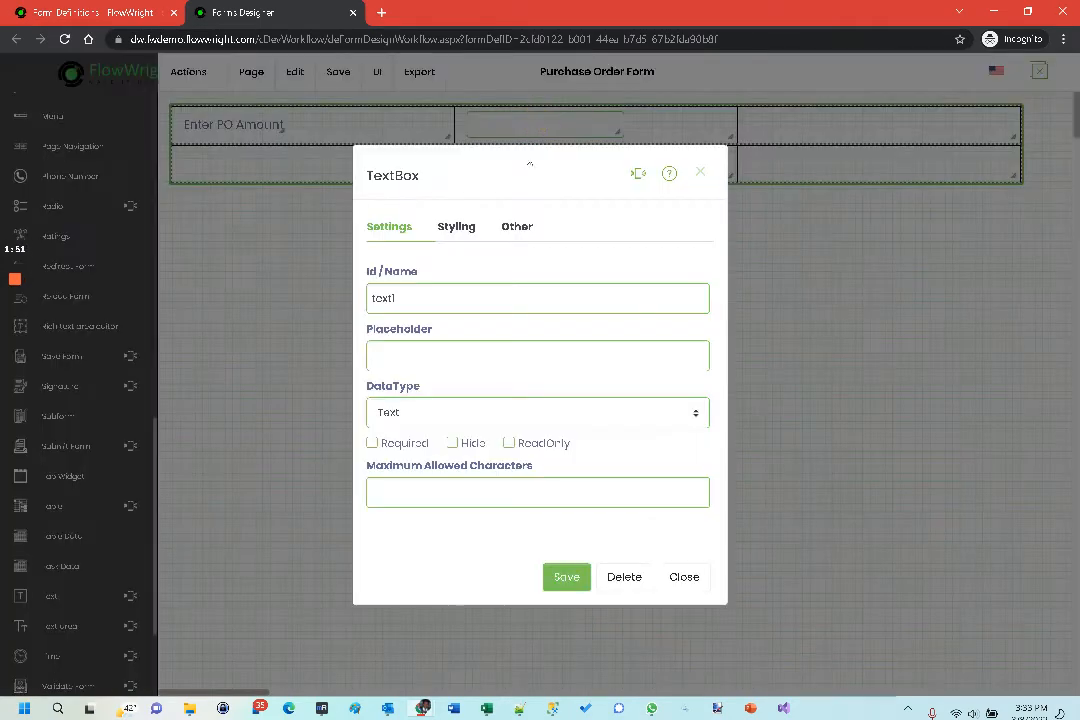
{"action": "left_click", "coordinate": [407, 420]}
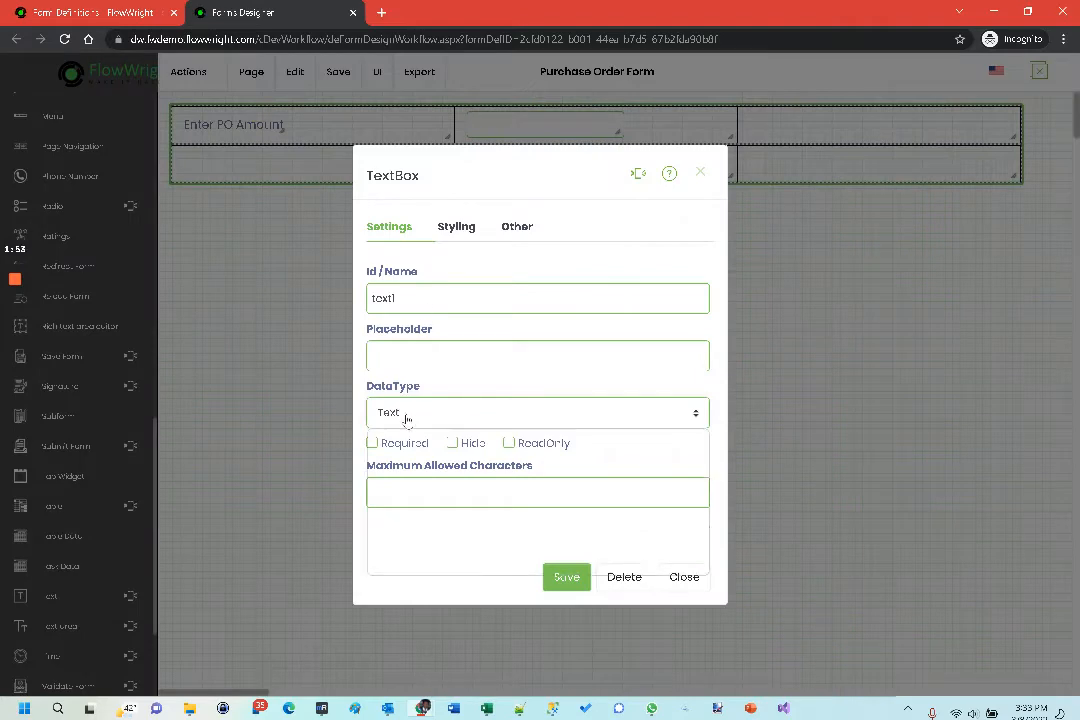
{"action": "left_click", "coordinate": [412, 437]}
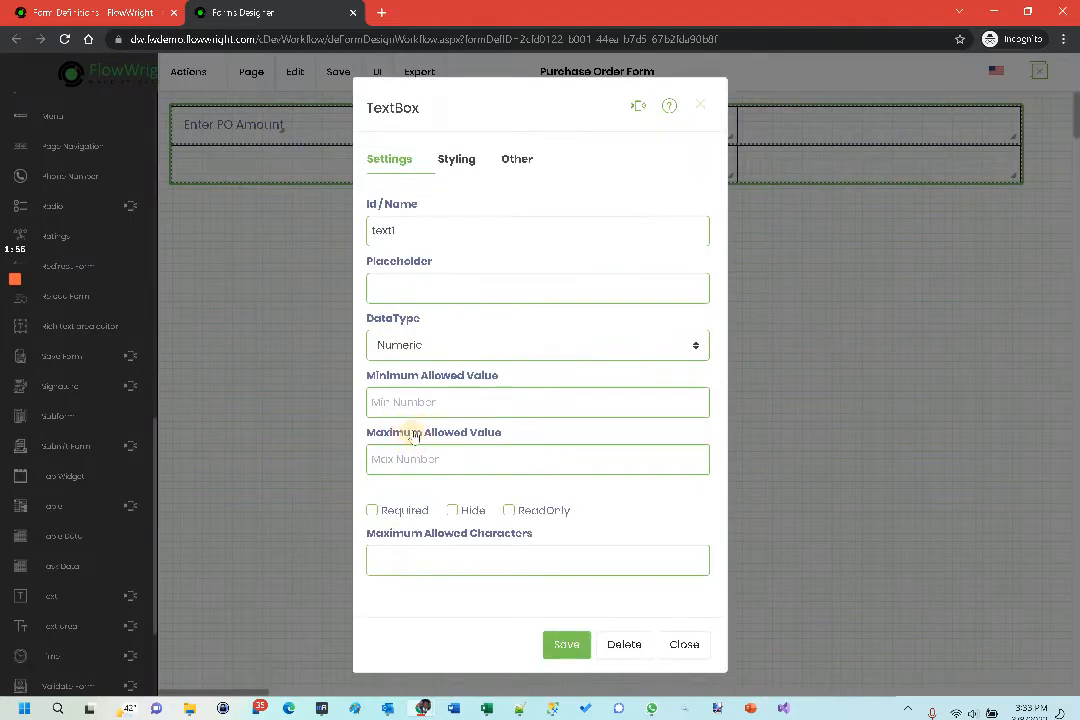
- Name the text box txtPOAmount, set its minimum allowed value to 0, make it required and save its settings
{"action": "left_click_drag", "start_coordinate": [410, 230], "coordinate": [333, 231]}
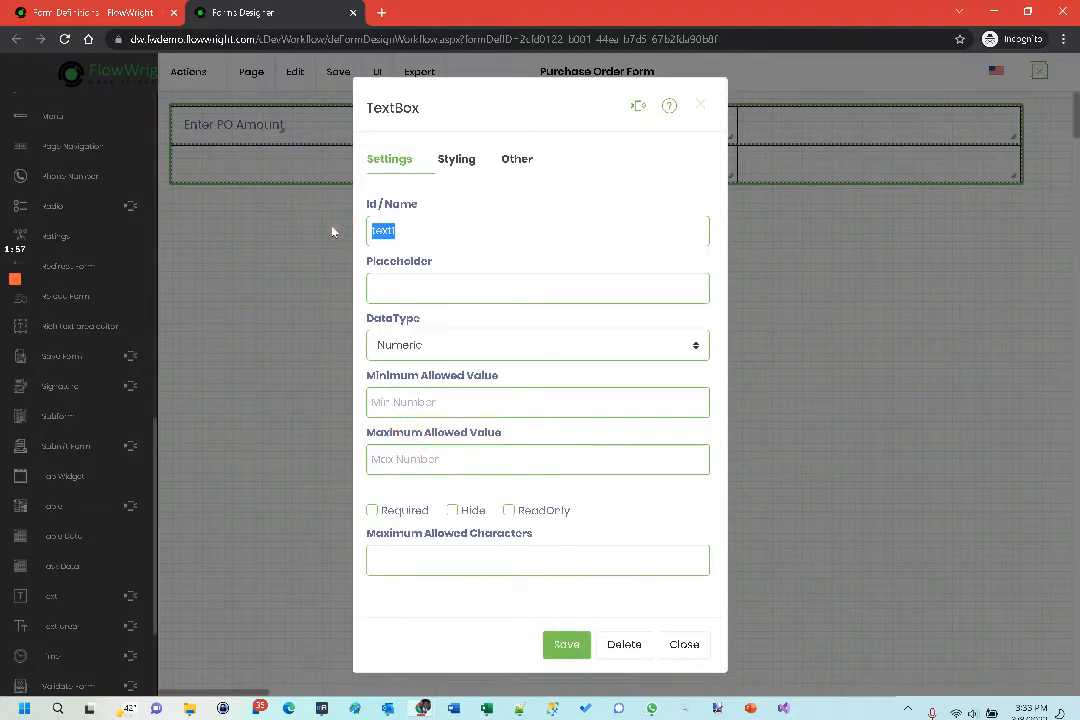
{"action": "type", "text": "txtPOAmount"}
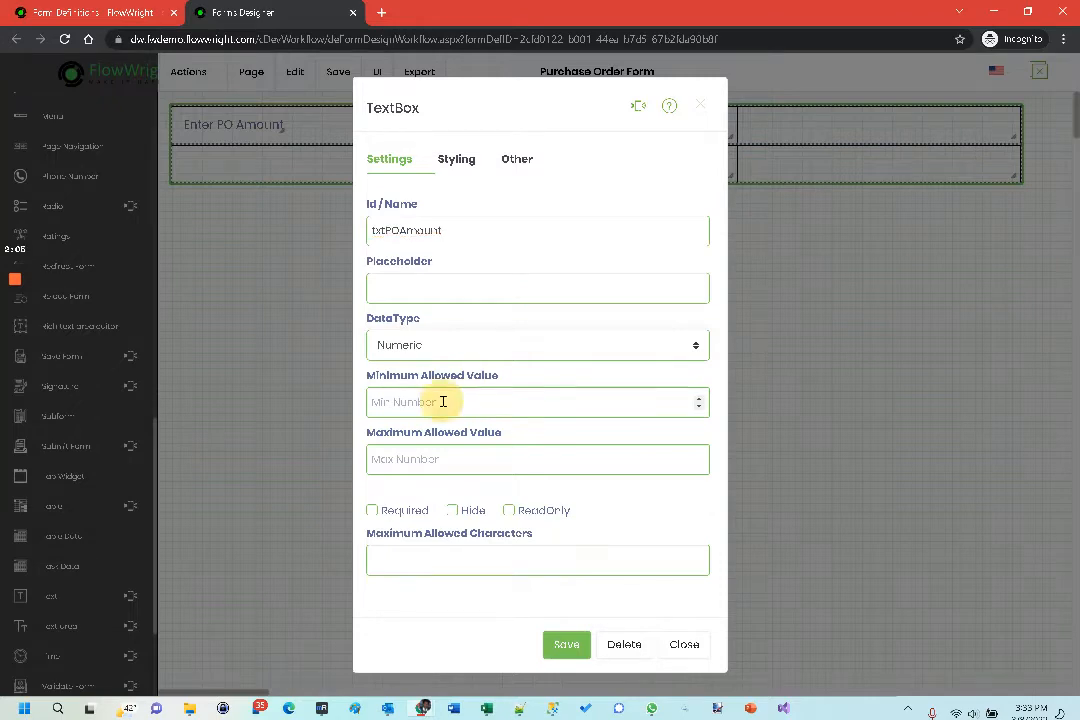
{"action": "type", "text": "0"}
{"action": "left_click", "coordinate": [404, 511]}
{"action": "left_click", "coordinate": [563, 644]}
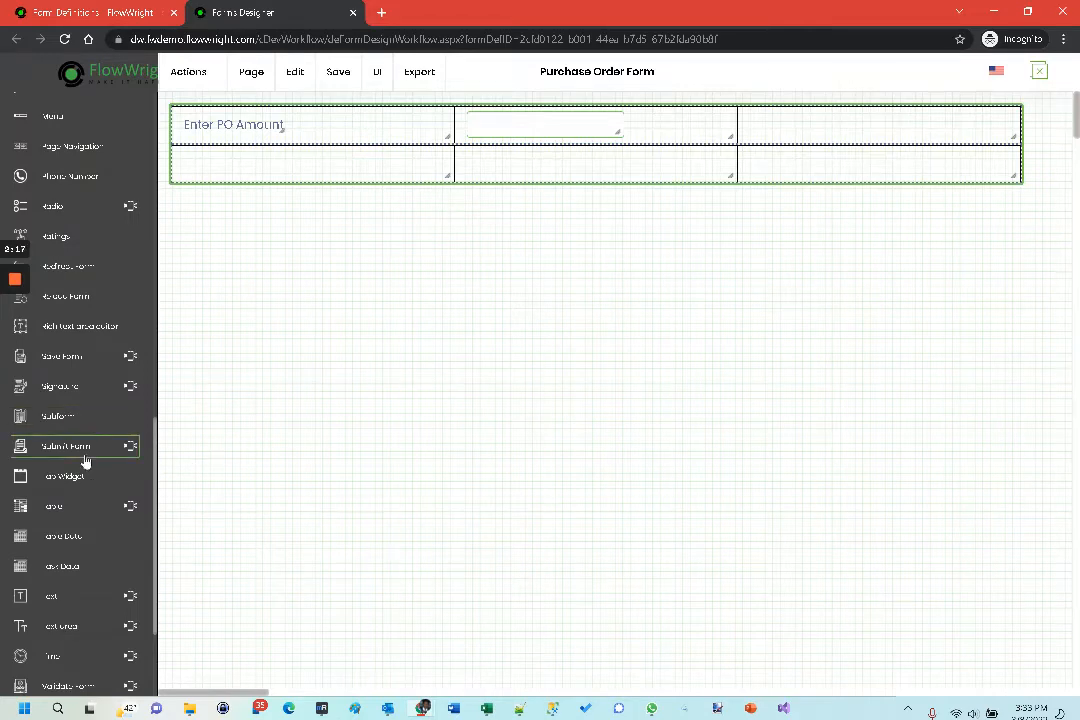
- Add a Submit Form widget to the middle cell of the grid's lower row
{"action": "scroll", "coordinate": [89, 470], "scroll_direction": "down", "scroll_amount": 3}
{"action": "scroll", "coordinate": [89, 485], "scroll_direction": "up", "scroll_amount": 1}
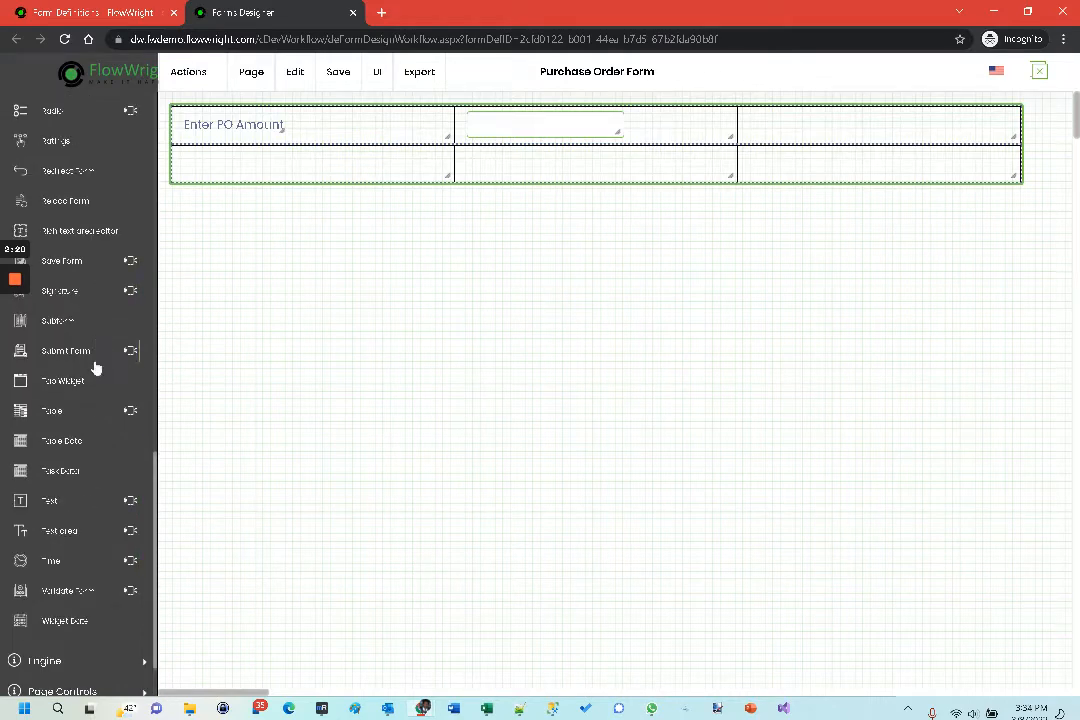
{"action": "left_click_drag", "start_coordinate": [92, 355], "coordinate": [496, 164]}
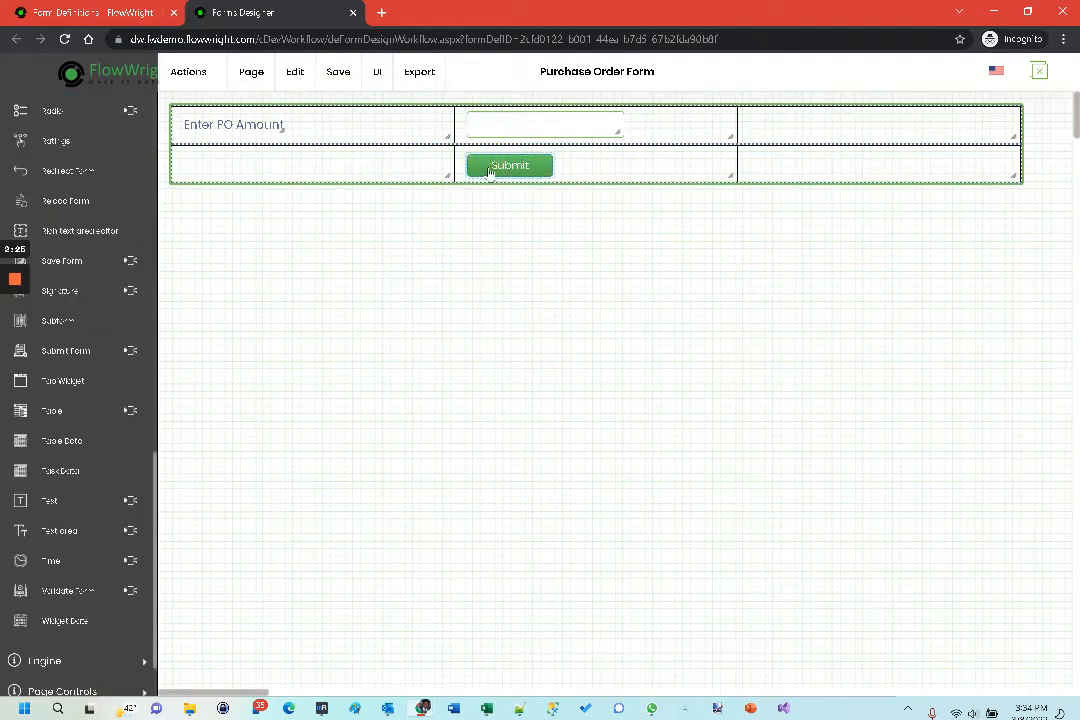
- Change the submit button's label to "Submit PO" and save the form
{"action": "double_click", "coordinate": [501, 168]}
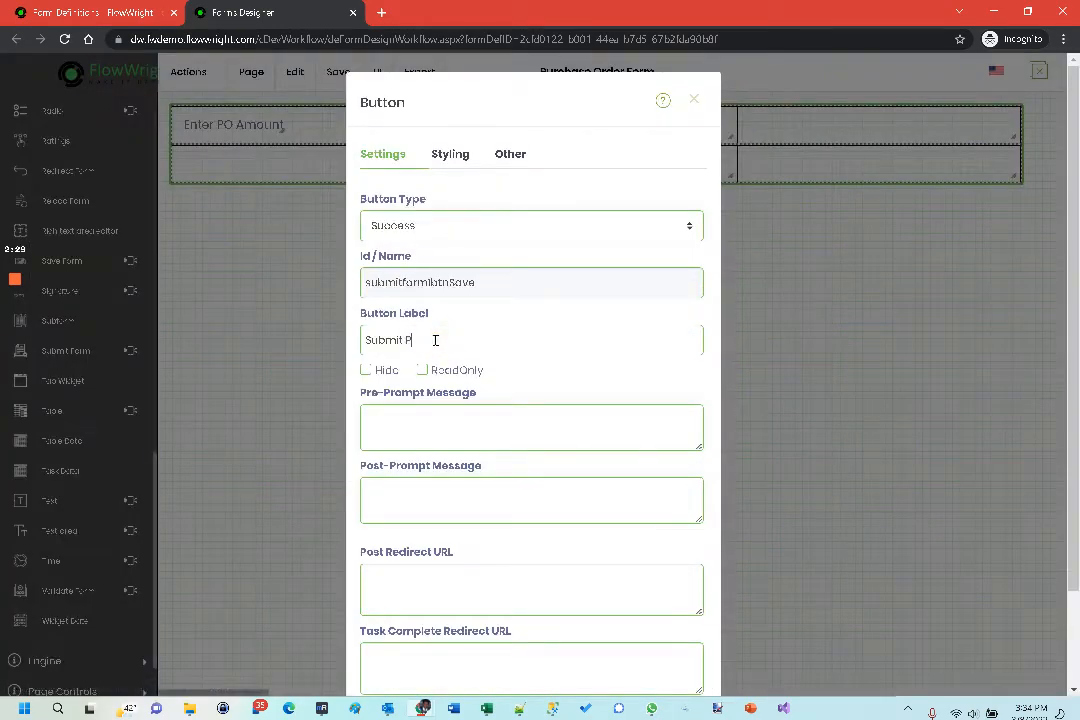
{"action": "scroll", "coordinate": [520, 432], "scroll_direction": "down", "scroll_amount": 2}
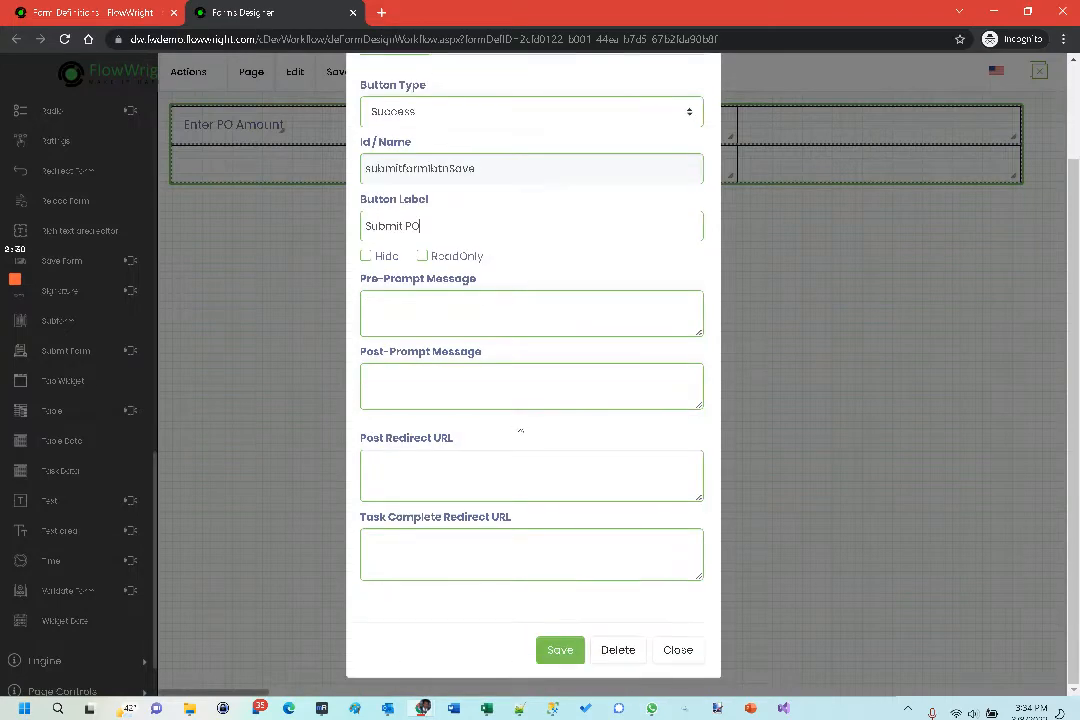
{"action": "left_click", "coordinate": [563, 651]}
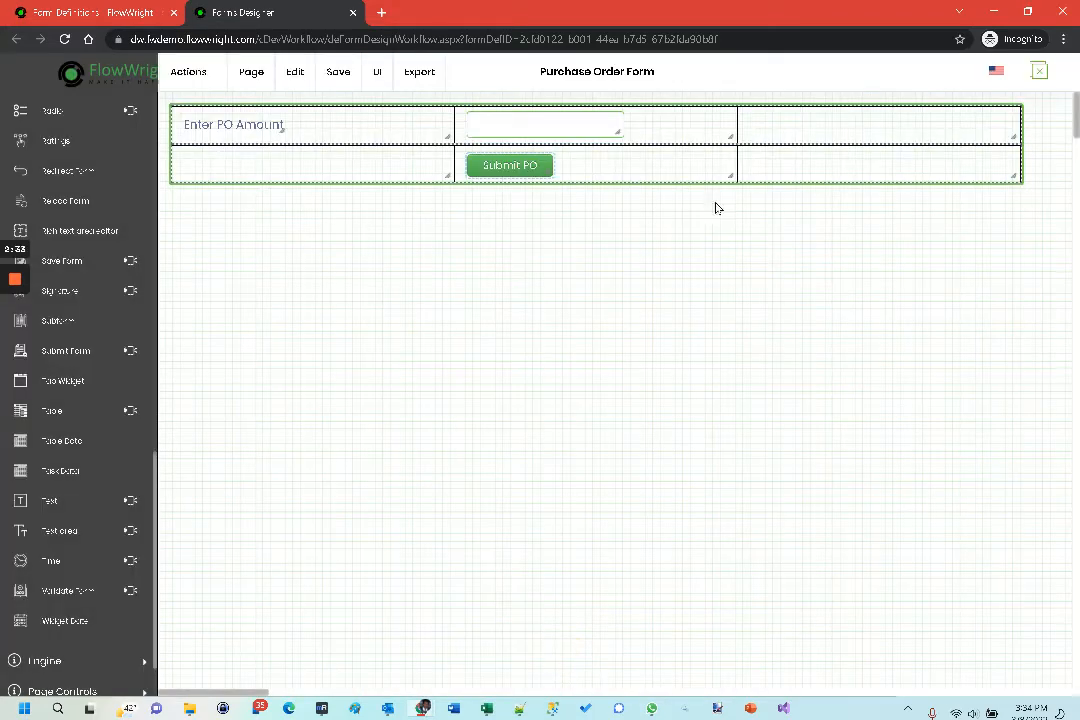
{"action": "mouse_move", "coordinate": [338, 72]}
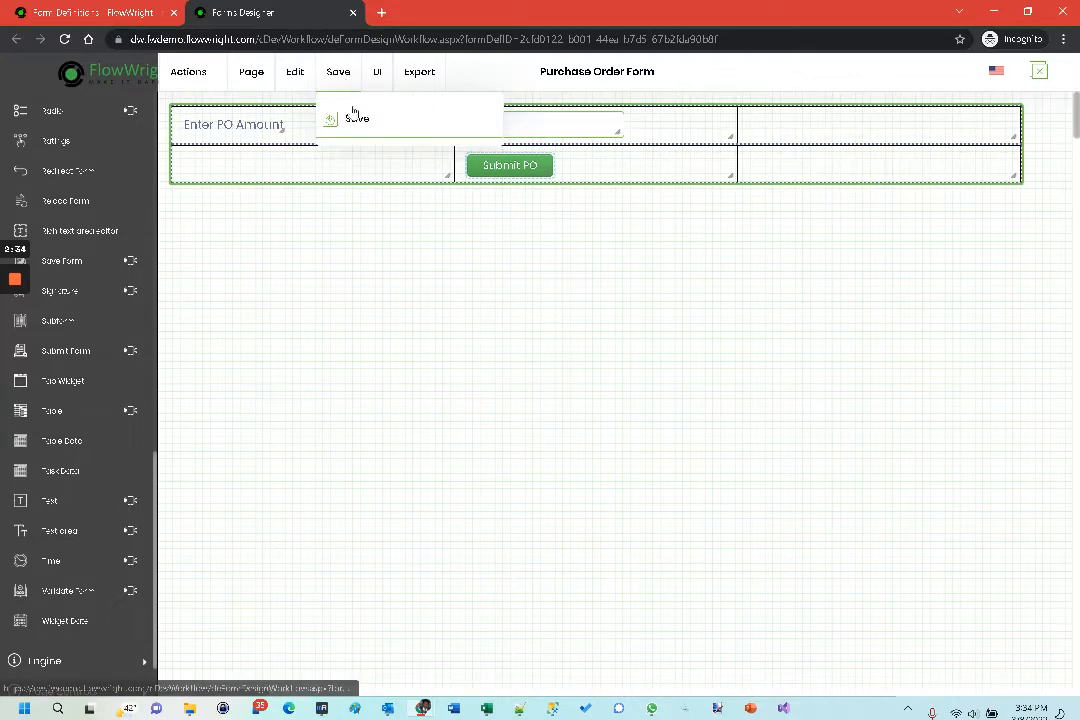
{"action": "left_click", "coordinate": [353, 113]}
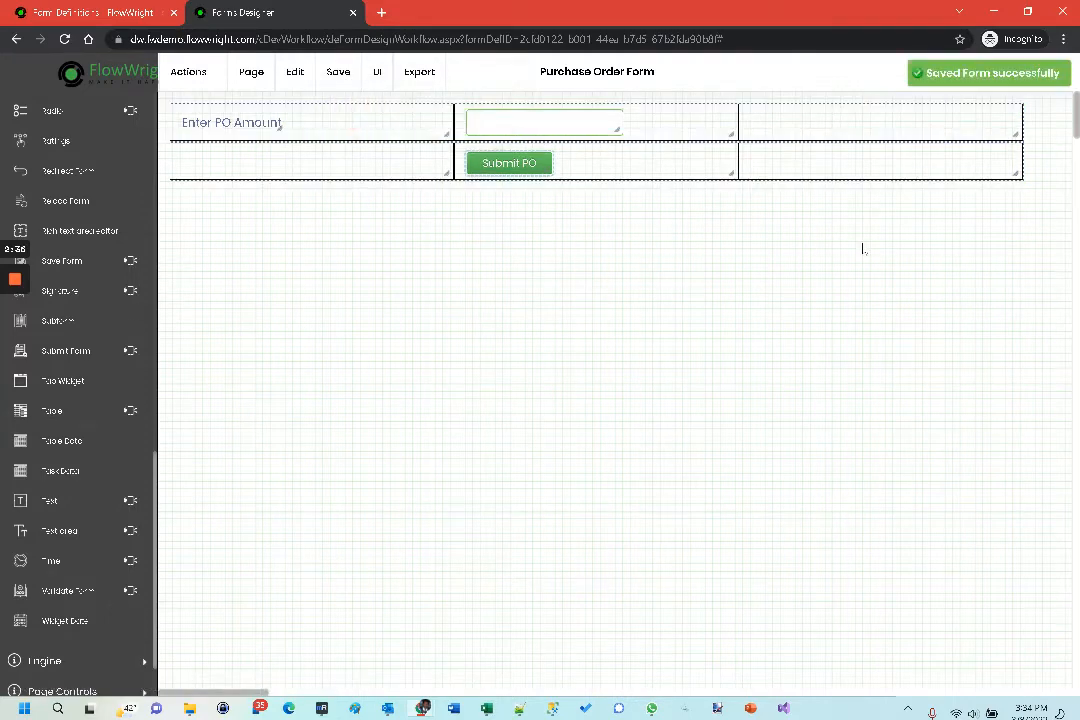
- Remove the layout grid's border by setting it to None, save the grid settings and save the form
{"action": "double_click", "coordinate": [772, 162]}
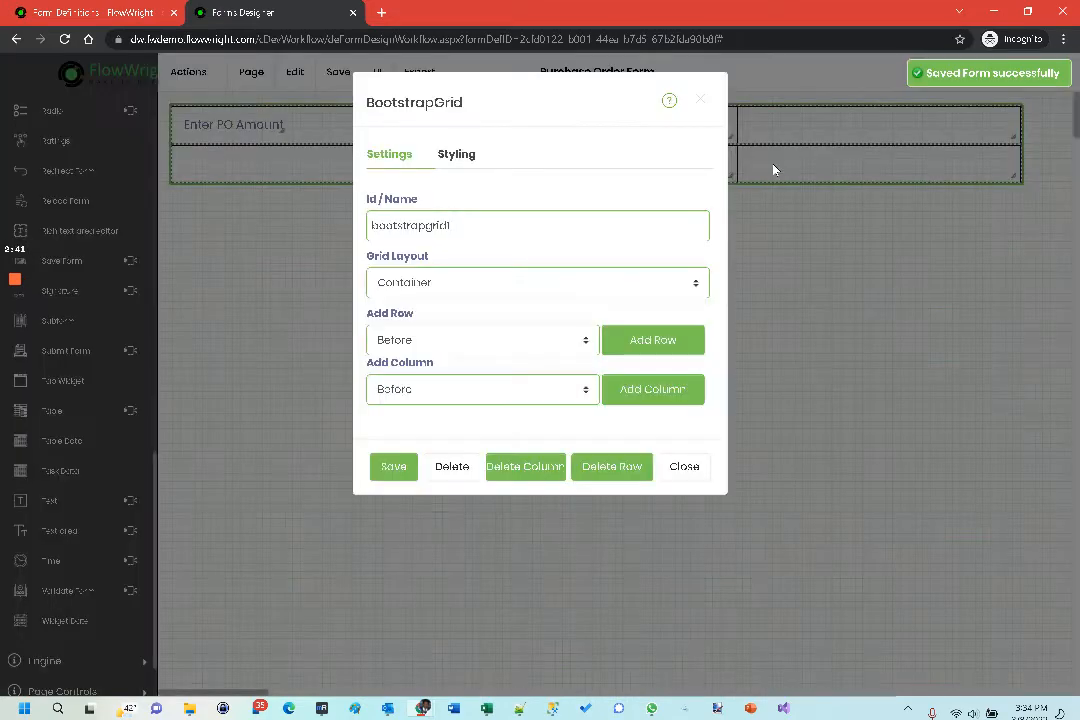
{"action": "left_click", "coordinate": [454, 154]}
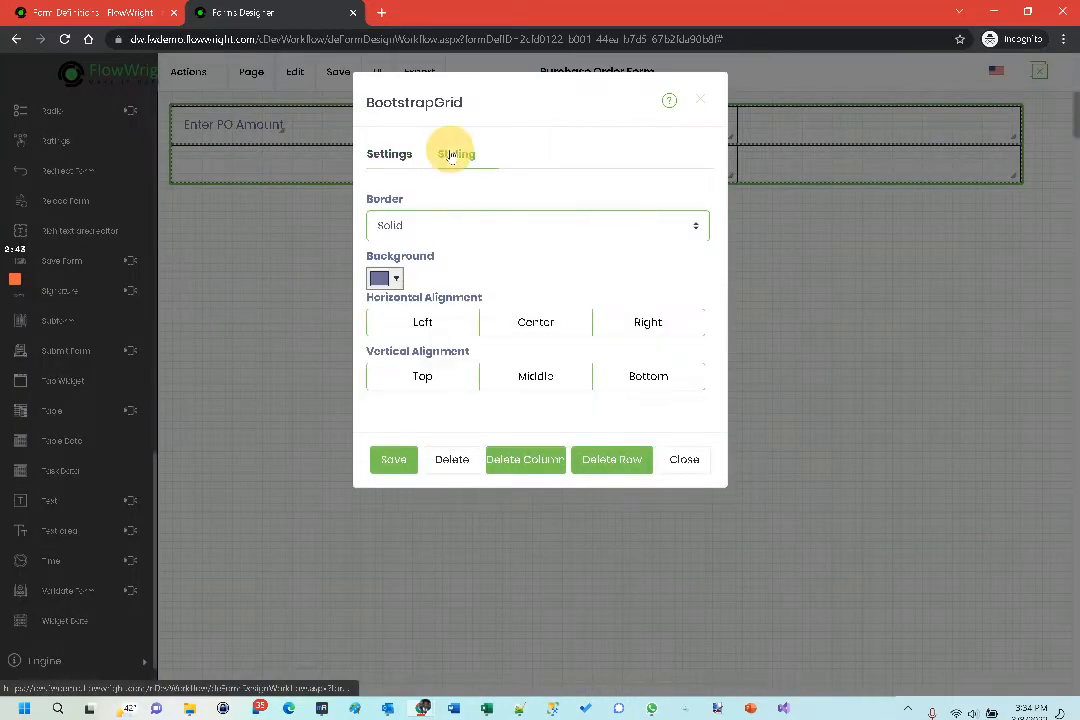
{"action": "left_click", "coordinate": [412, 227]}
{"action": "left_click", "coordinate": [408, 250]}
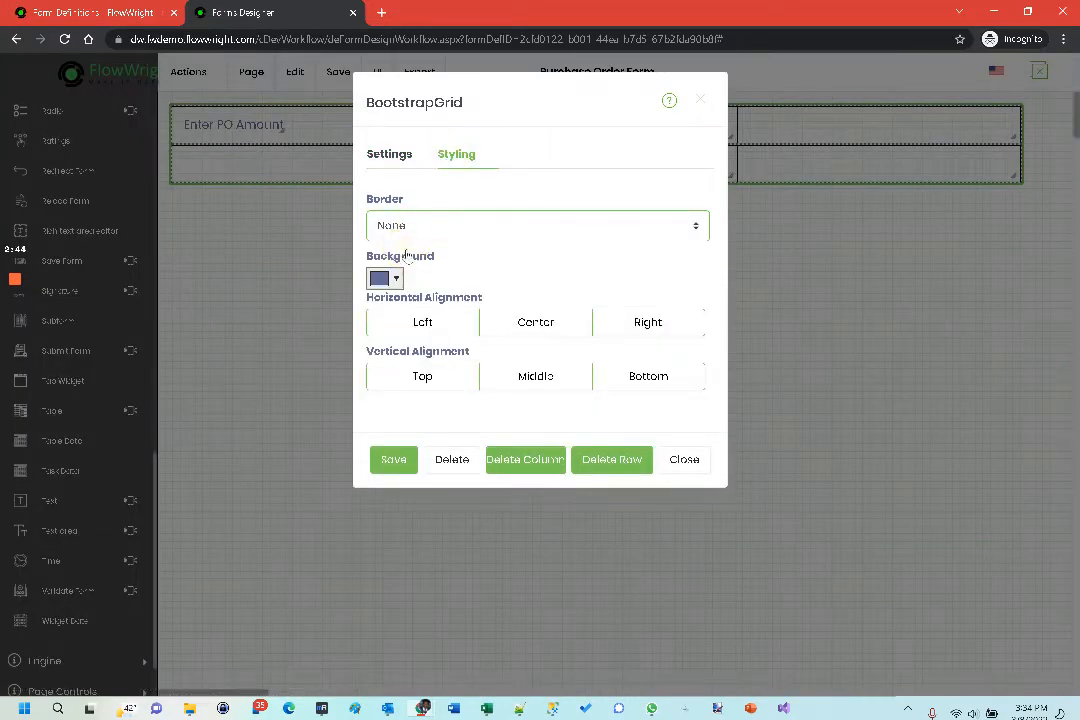
{"action": "left_click", "coordinate": [395, 461]}
{"action": "left_click", "coordinate": [535, 334]}
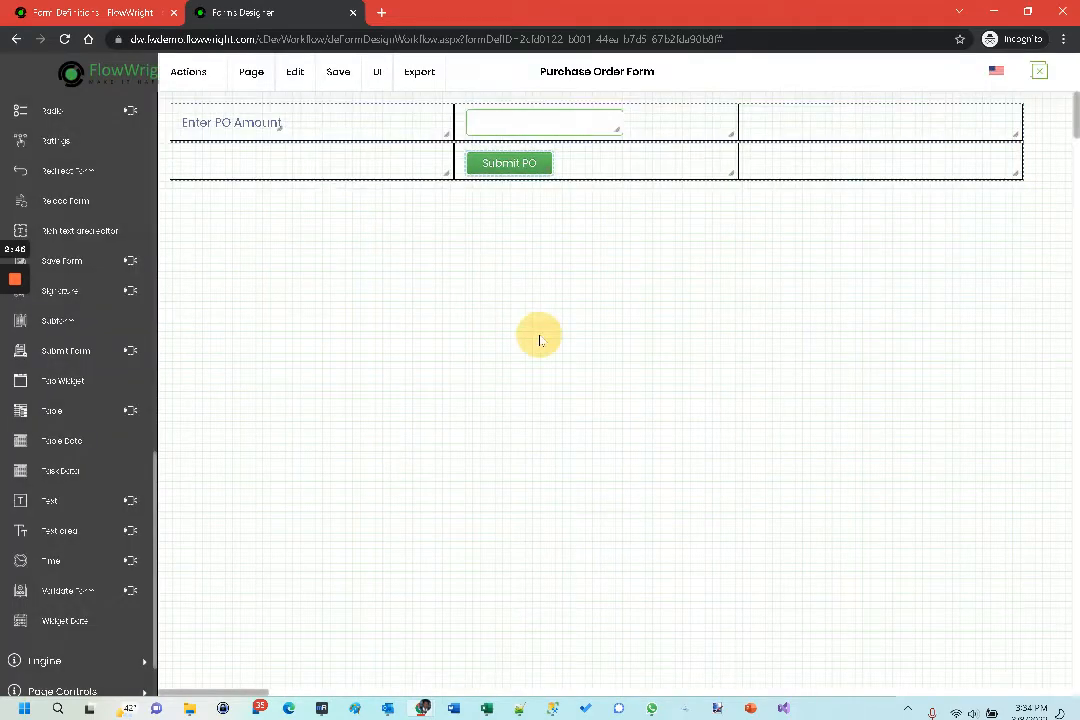
{"action": "mouse_move", "coordinate": [338, 86]}
{"action": "left_click", "coordinate": [360, 122]}
- Preview the Purchase Order Form, check its PO amount field, and close the preview and the forms designer
{"action": "mouse_move", "coordinate": [380, 84]}
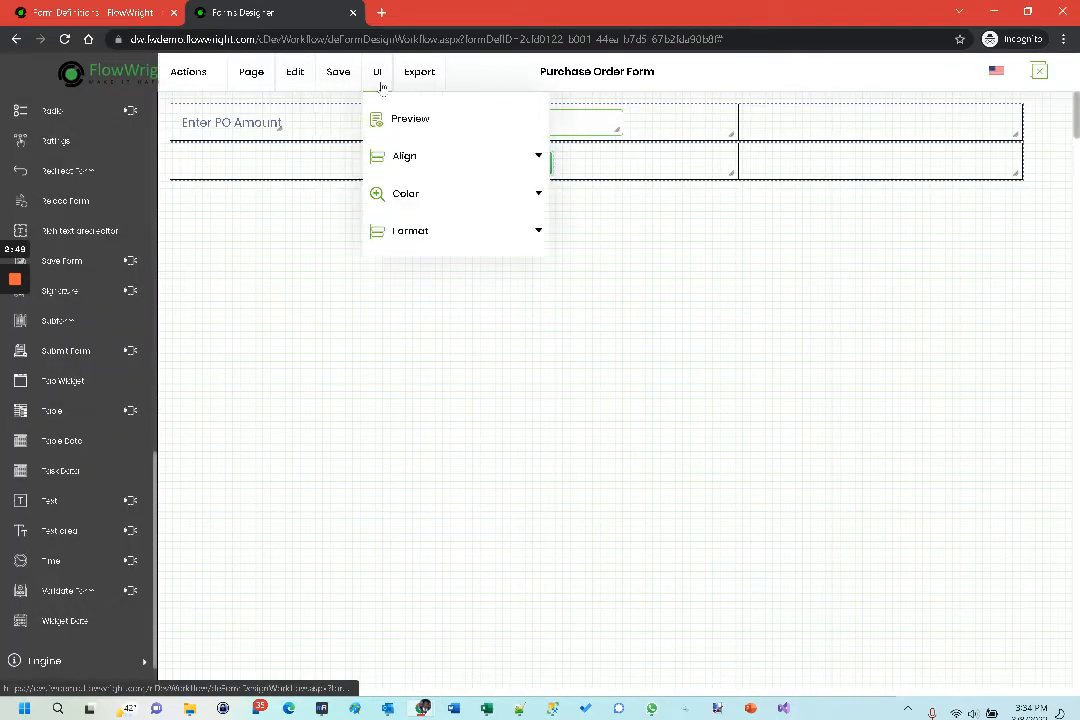
{"action": "left_click", "coordinate": [408, 118]}
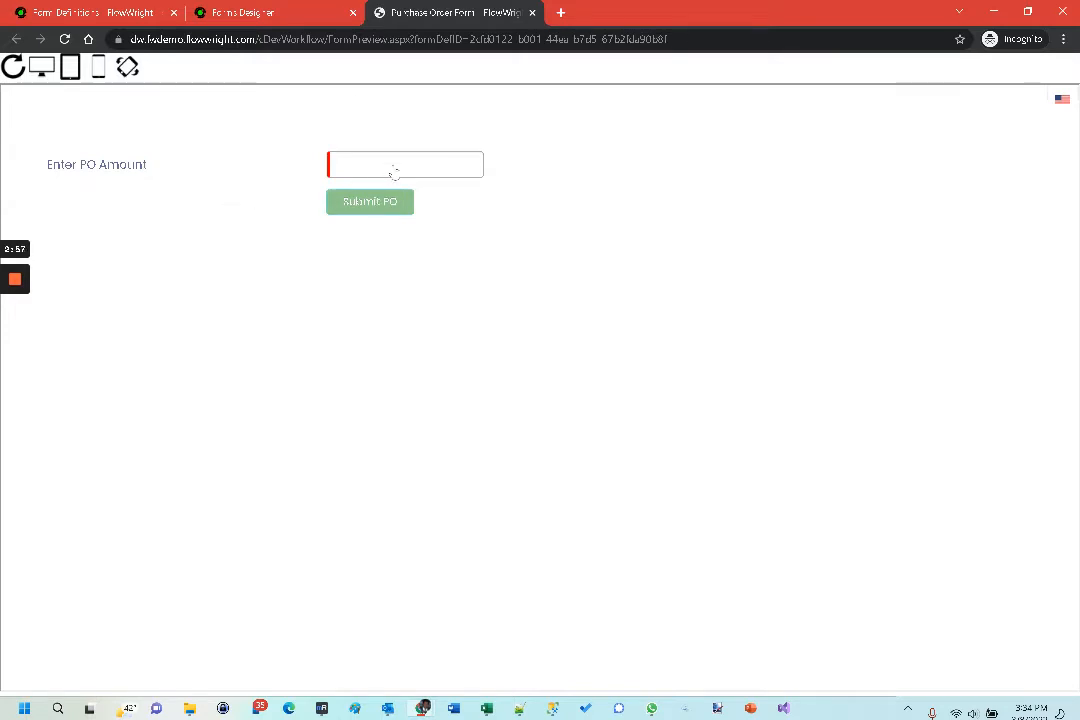
{"action": "left_click", "coordinate": [403, 166]}
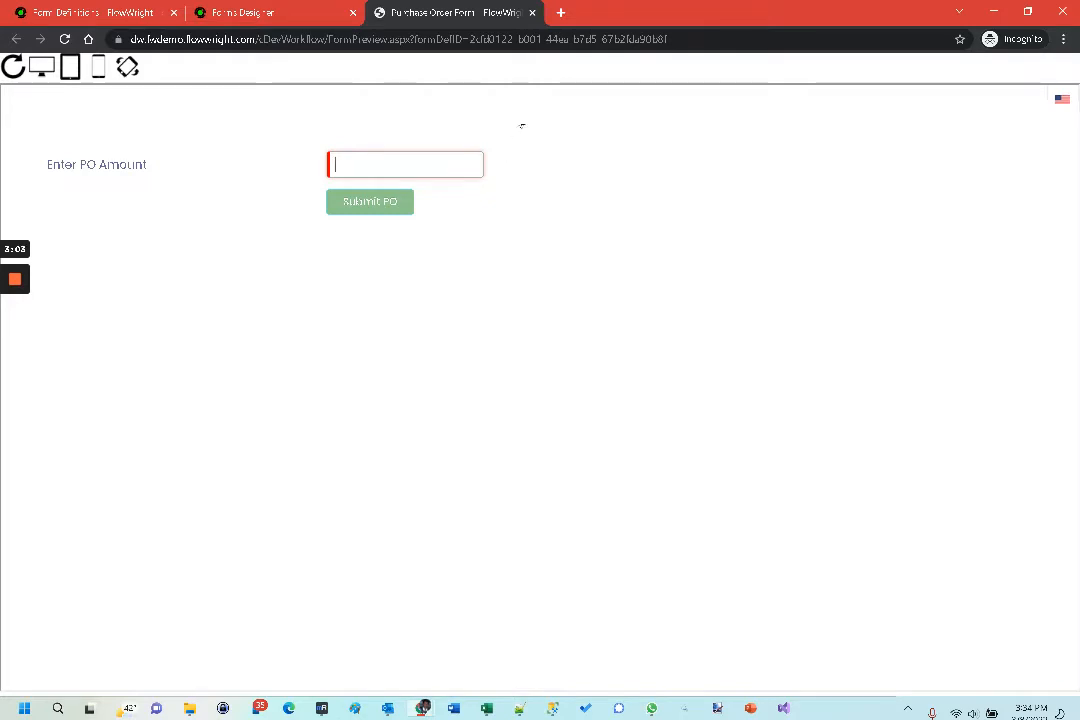
{"action": "left_click", "coordinate": [533, 13]}
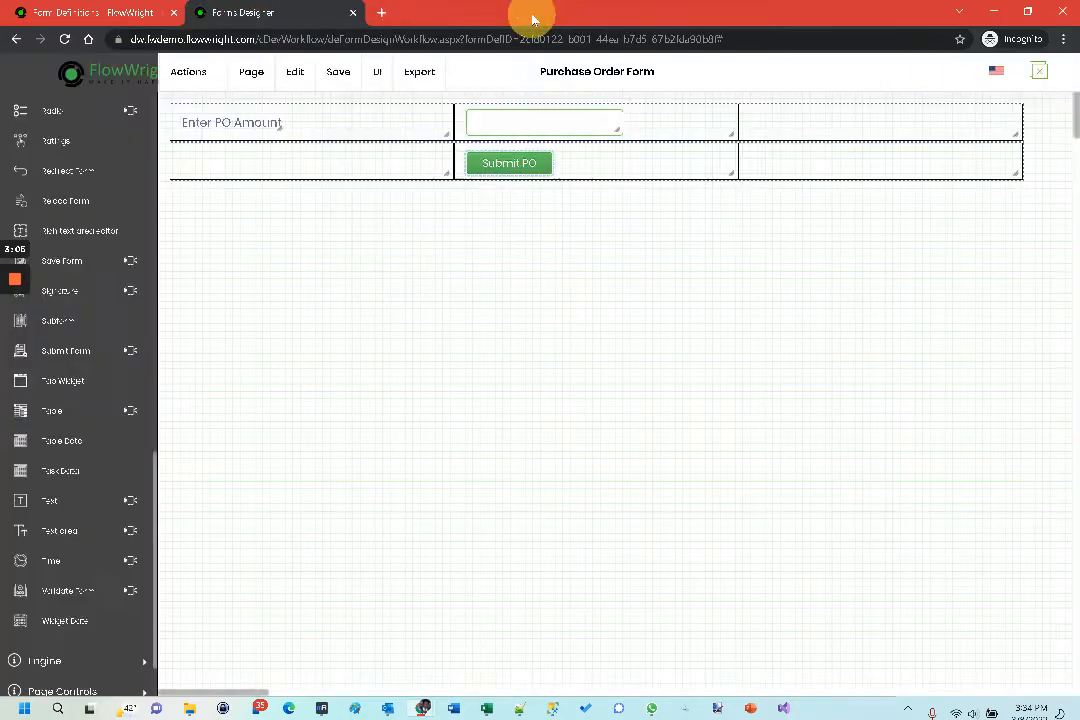
{"action": "left_click", "coordinate": [354, 13]}
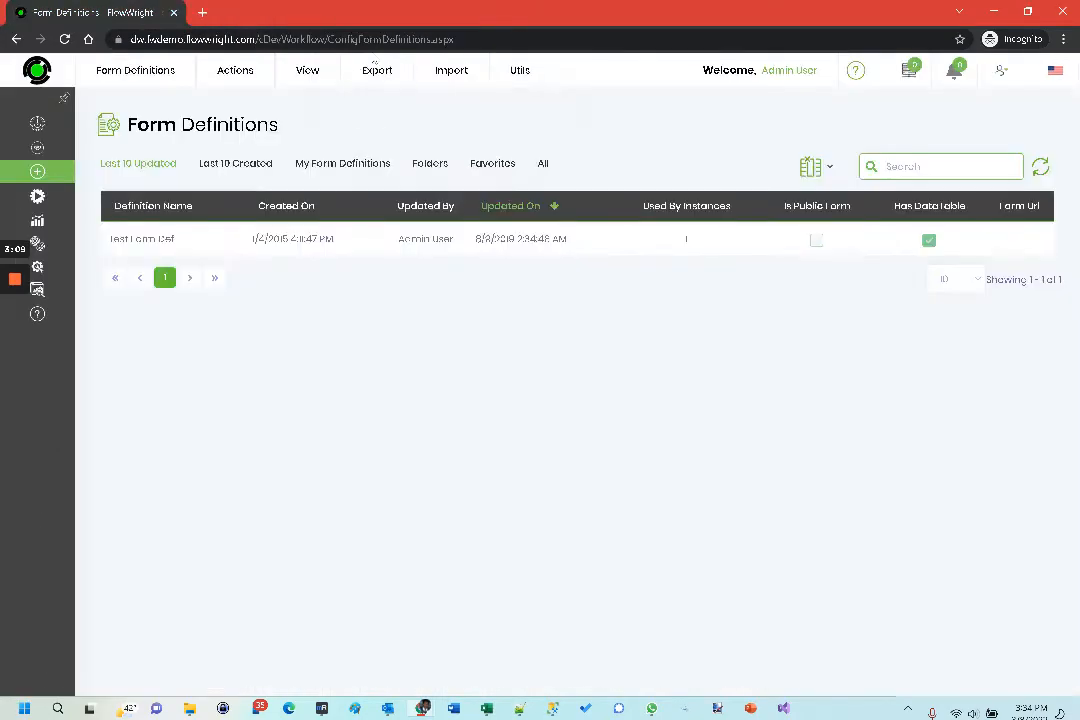
- Create a process definition named "Purchase Order Def" and open it in the workflow designer
{"action": "mouse_move", "coordinate": [60, 200]}
{"action": "left_click", "coordinate": [98, 203]}
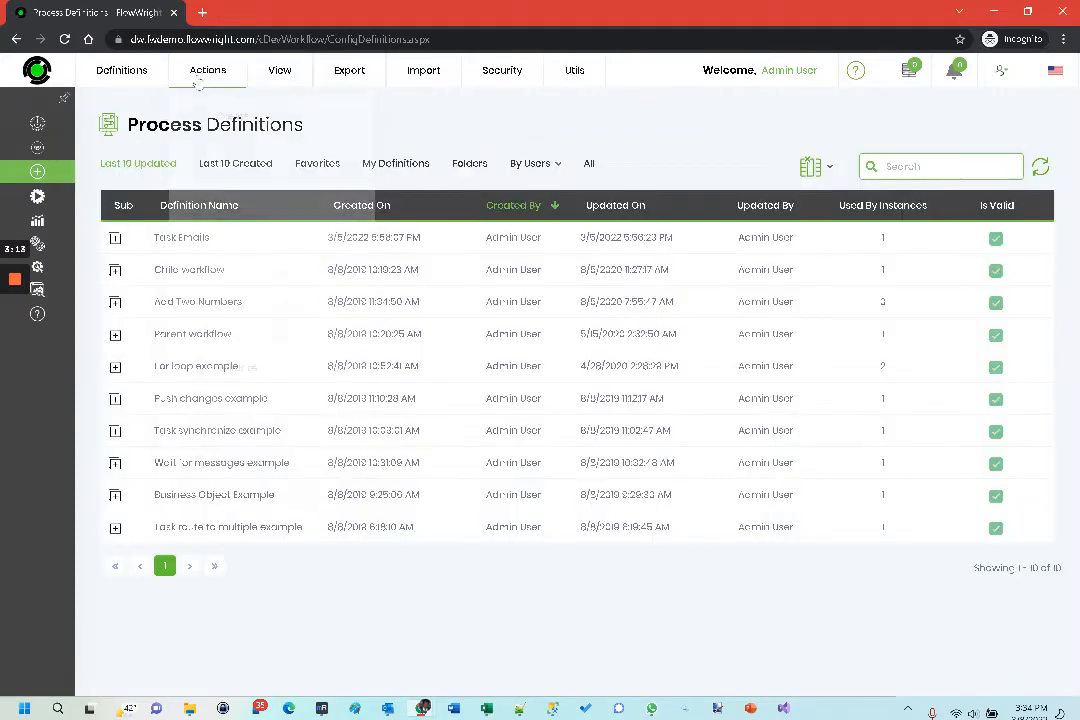
{"action": "mouse_move", "coordinate": [208, 72]}
{"action": "left_click", "coordinate": [216, 110]}
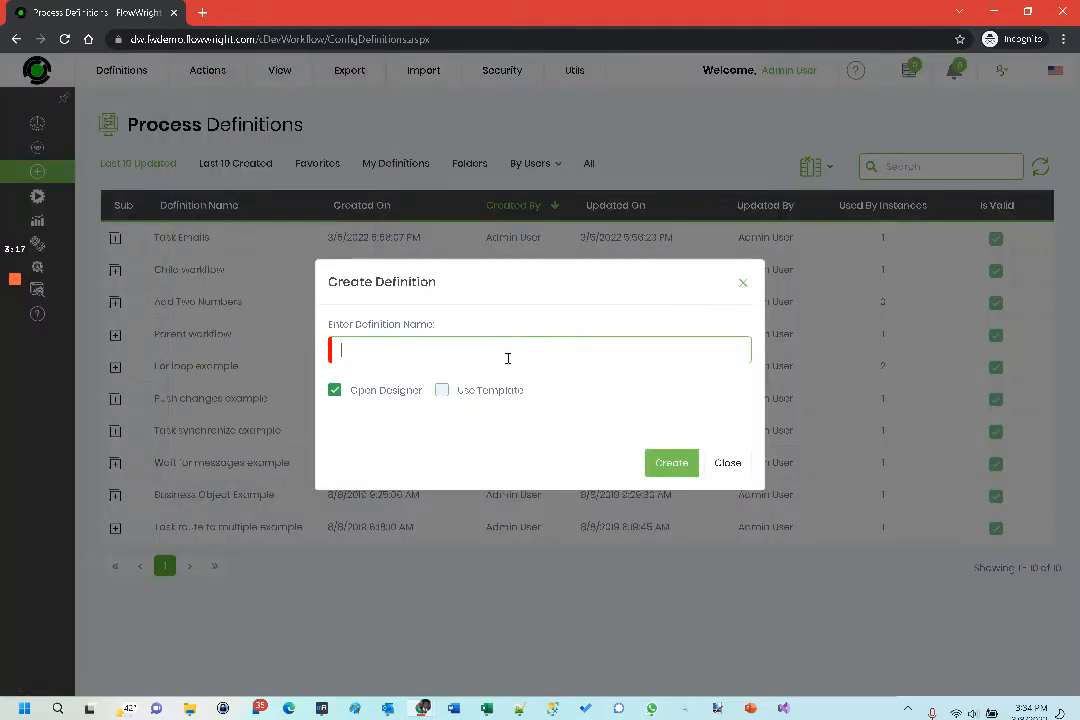
{"action": "type", "text": "Purchase"}
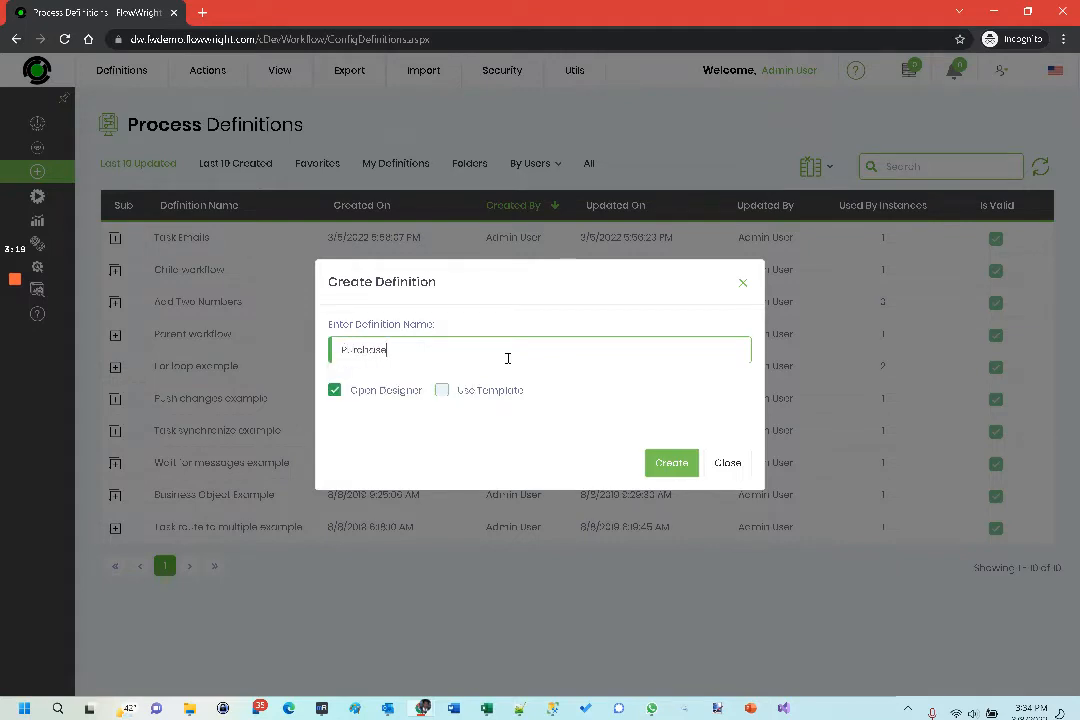
{"action": "type", "text": " Order Def"}
{"action": "left_click", "coordinate": [670, 462]}
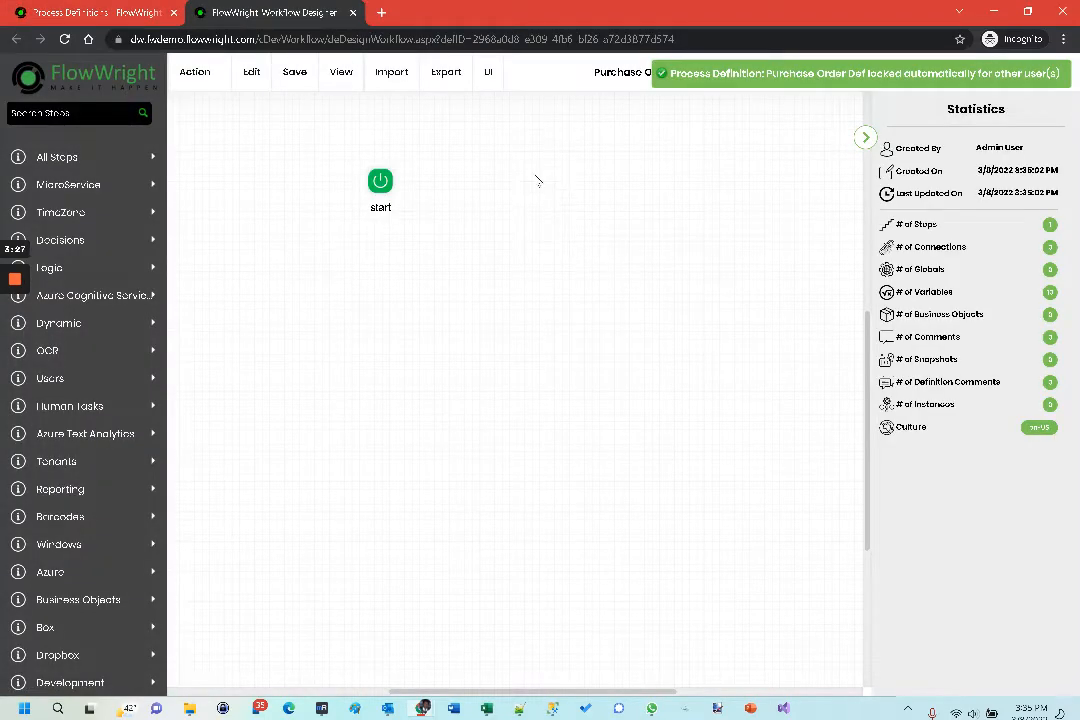
- Define a String variable named formID for the process
{"action": "left_click", "coordinate": [195, 72]}
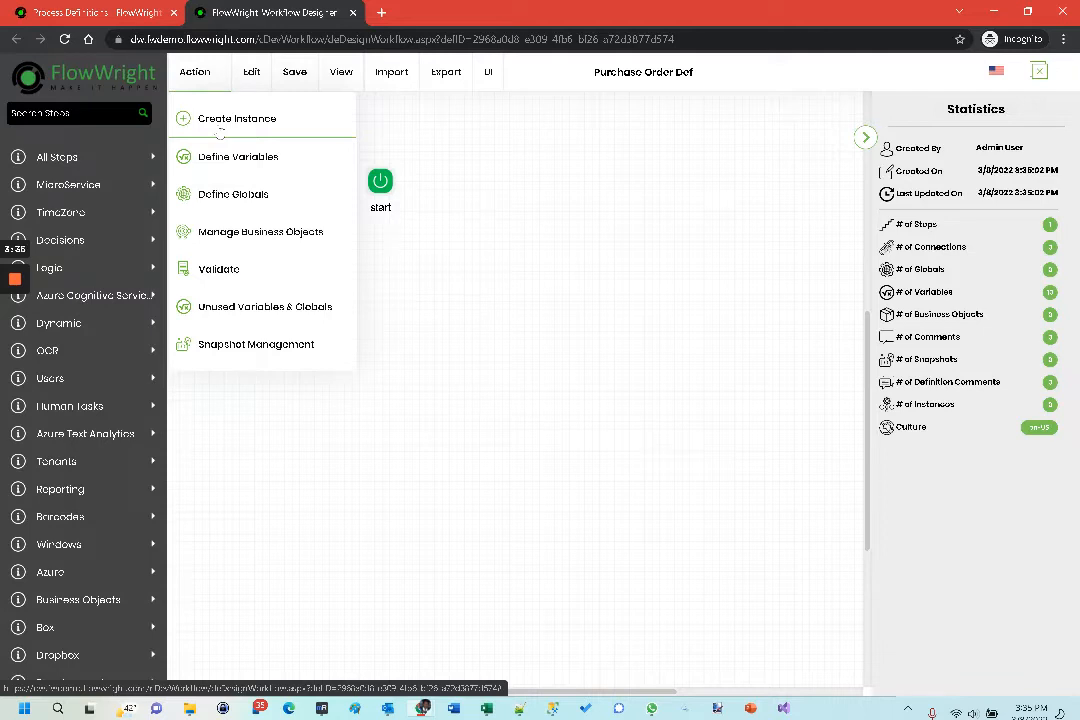
{"action": "left_click", "coordinate": [224, 158]}
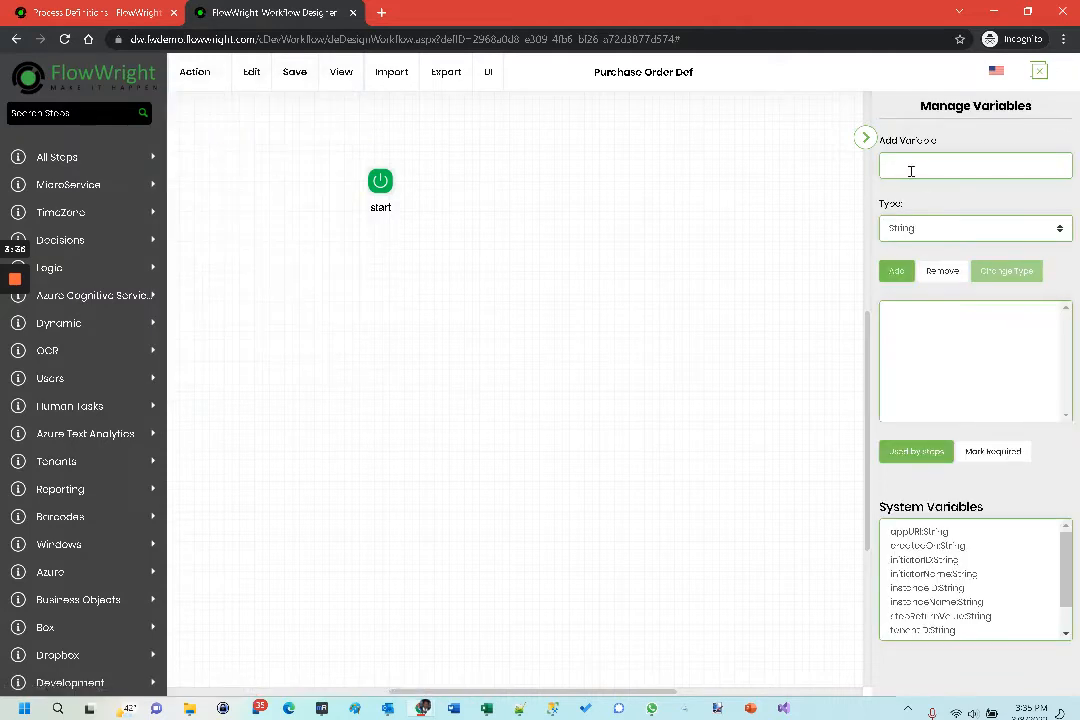
{"action": "left_click", "coordinate": [910, 169]}
{"action": "type", "text": "formID"}
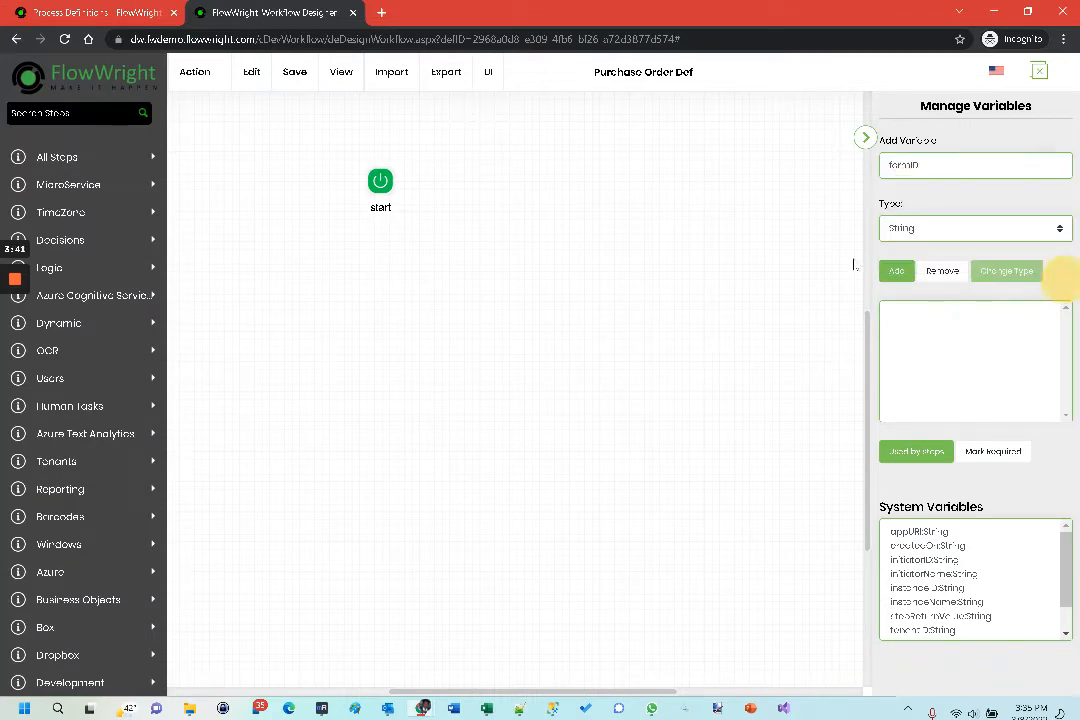
{"action": "left_click", "coordinate": [898, 272]}
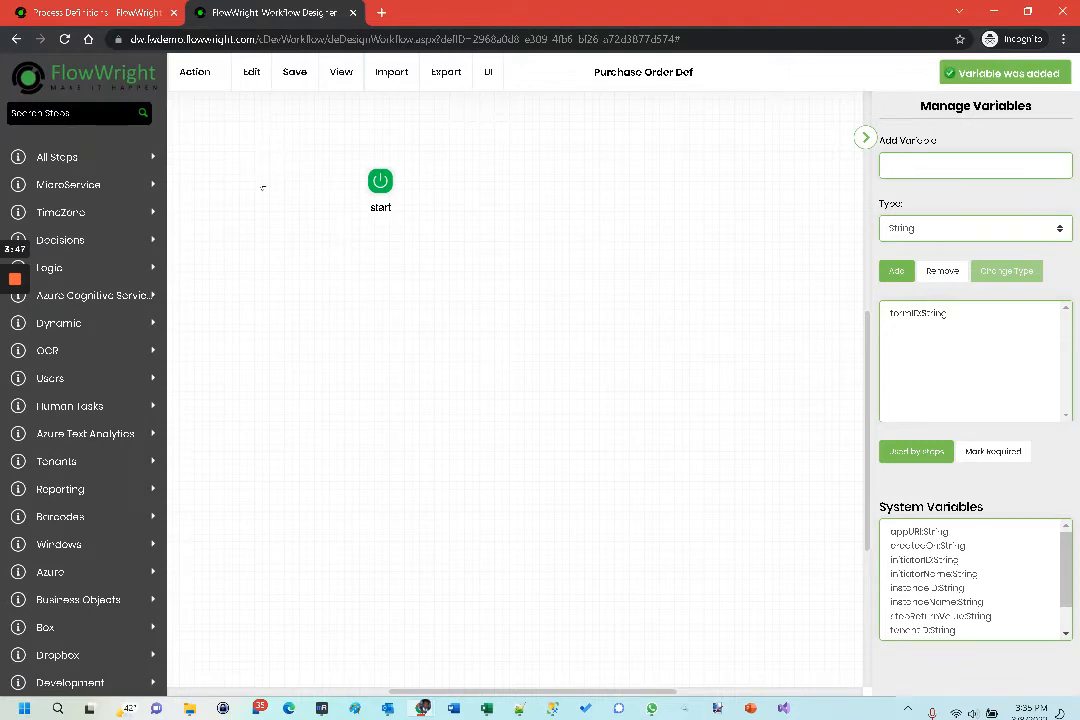
- Add a Get Form Values step beside the start step and connect start to it
{"action": "scroll", "coordinate": [97, 390], "scroll_direction": "down", "scroll_amount": 3}
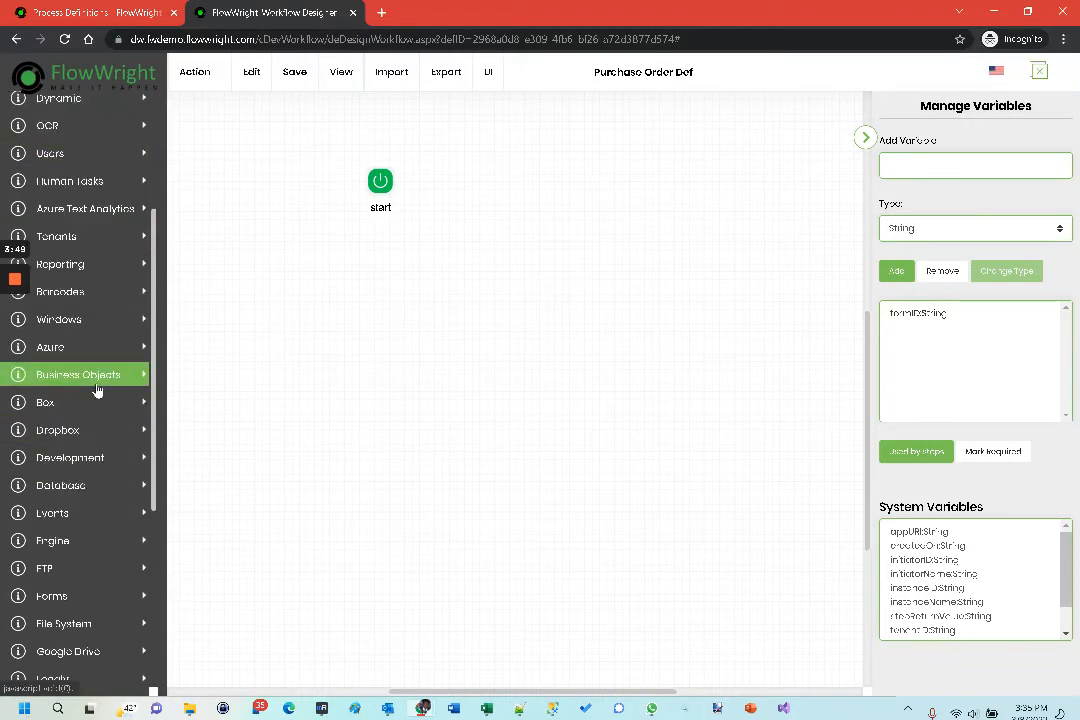
{"action": "scroll", "coordinate": [97, 390], "scroll_direction": "down", "scroll_amount": 5}
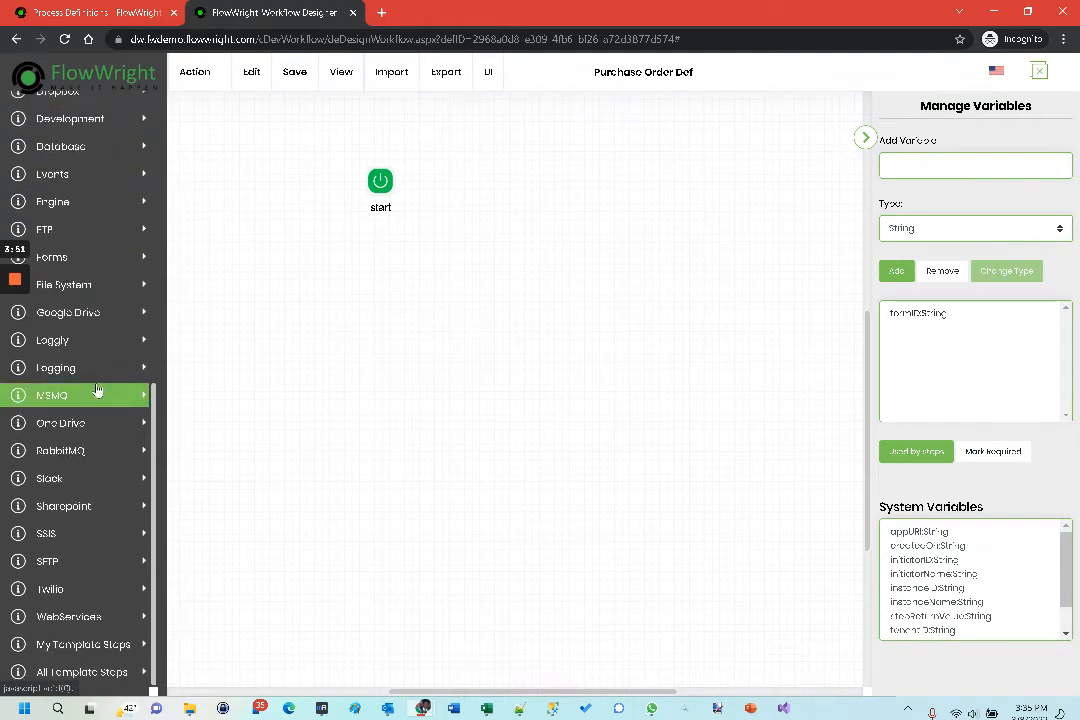
{"action": "left_click", "coordinate": [88, 257]}
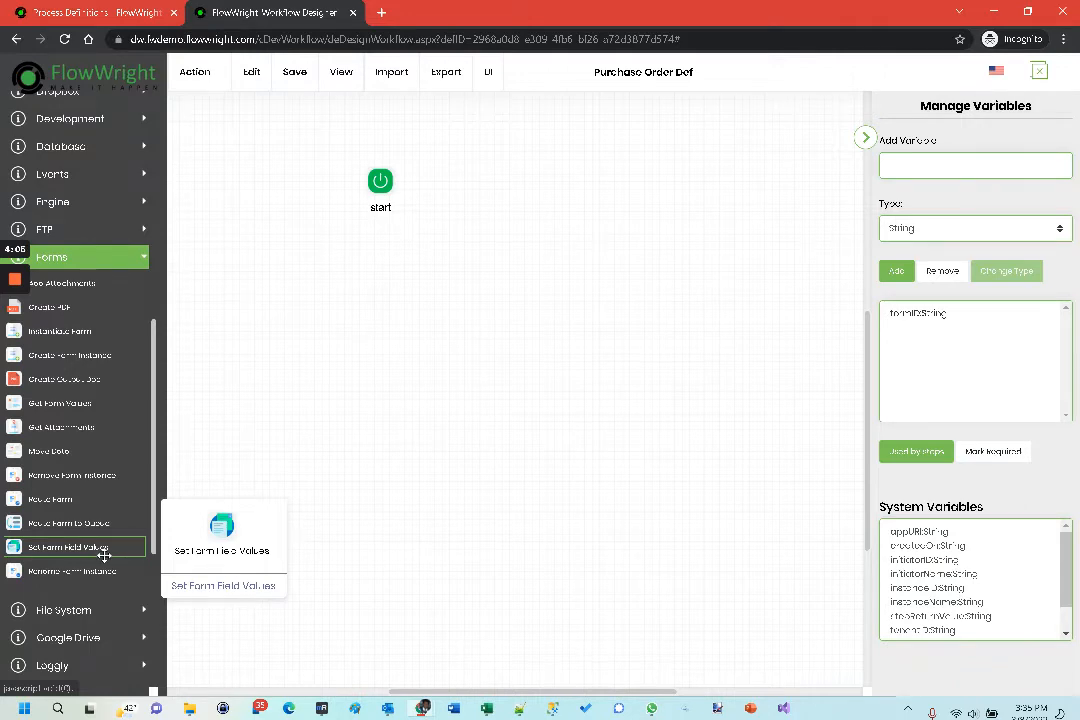
{"action": "left_click_drag", "start_coordinate": [72, 403], "coordinate": [560, 175]}
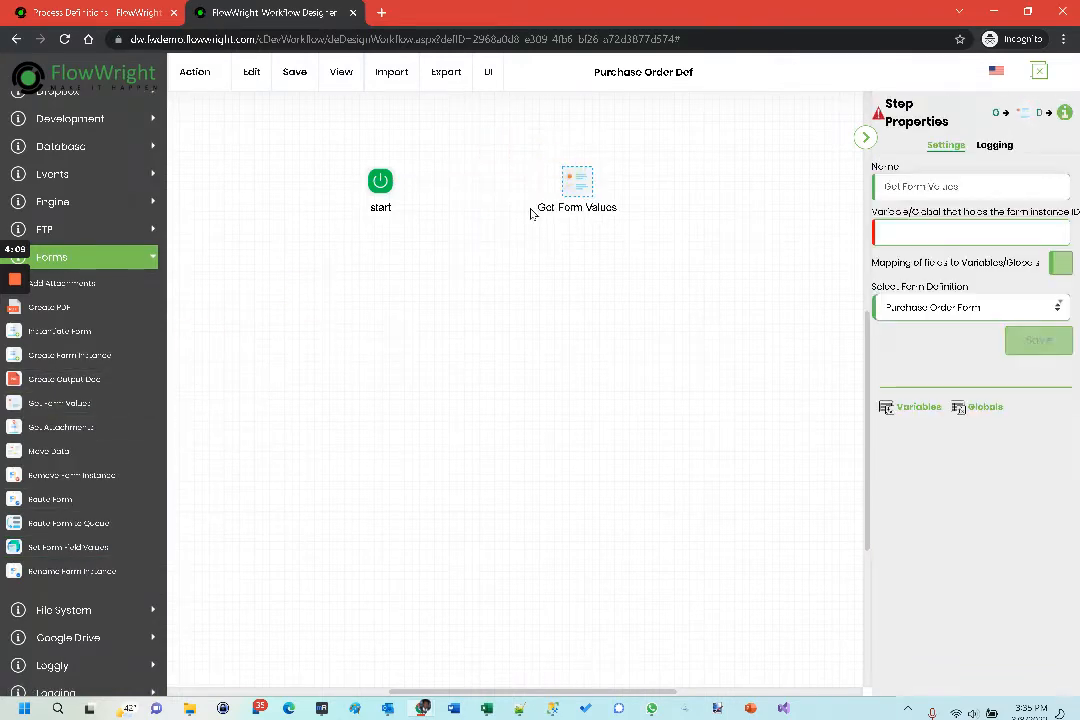
{"action": "left_click_drag", "start_coordinate": [386, 181], "coordinate": [569, 178]}
{"action": "left_click", "coordinate": [494, 181]}
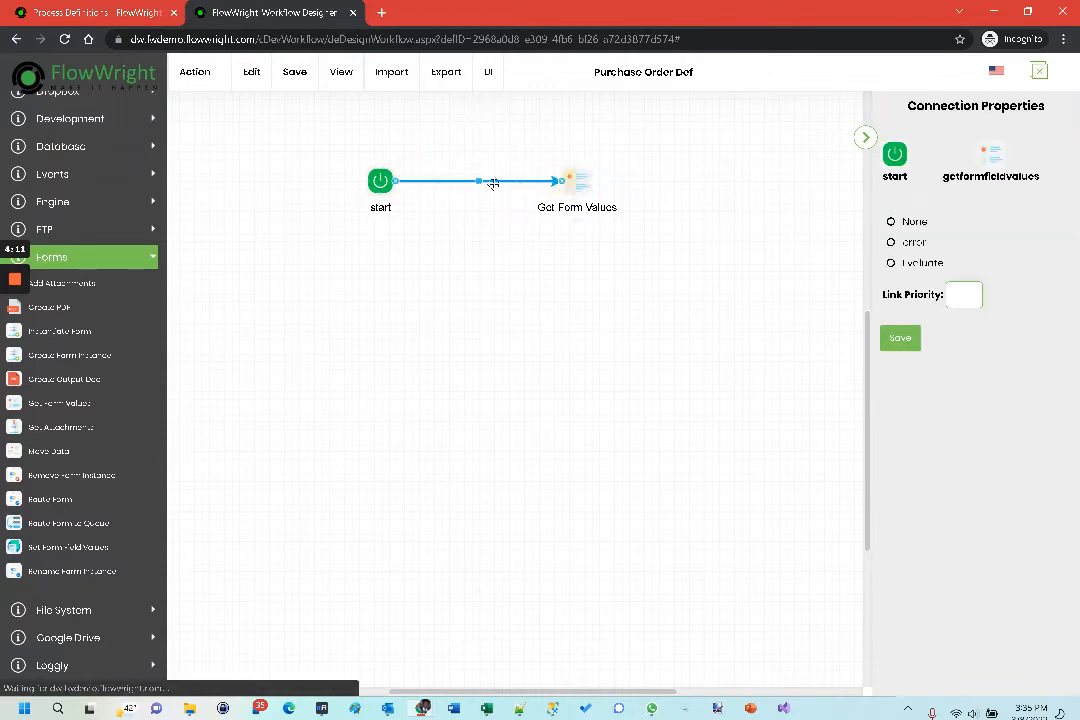
- Set the Get Form Values step's form instance ID to Variable.formID for the Purchase Order Form and submit the step settings
{"action": "left_click", "coordinate": [579, 182]}
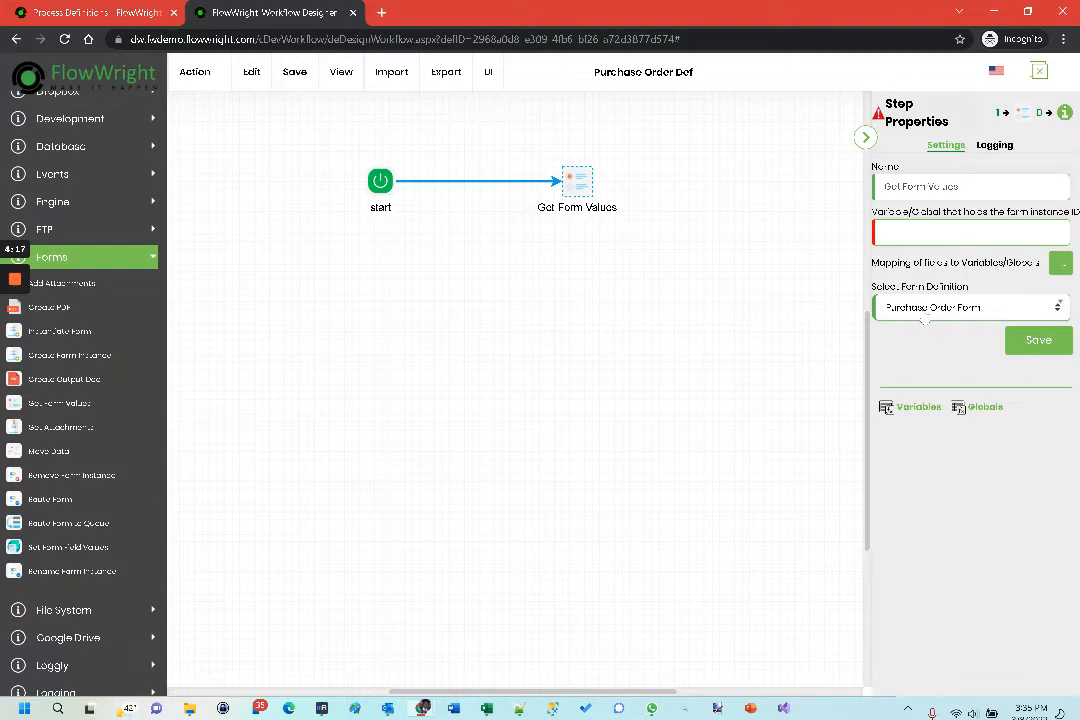
{"action": "left_click", "coordinate": [924, 310]}
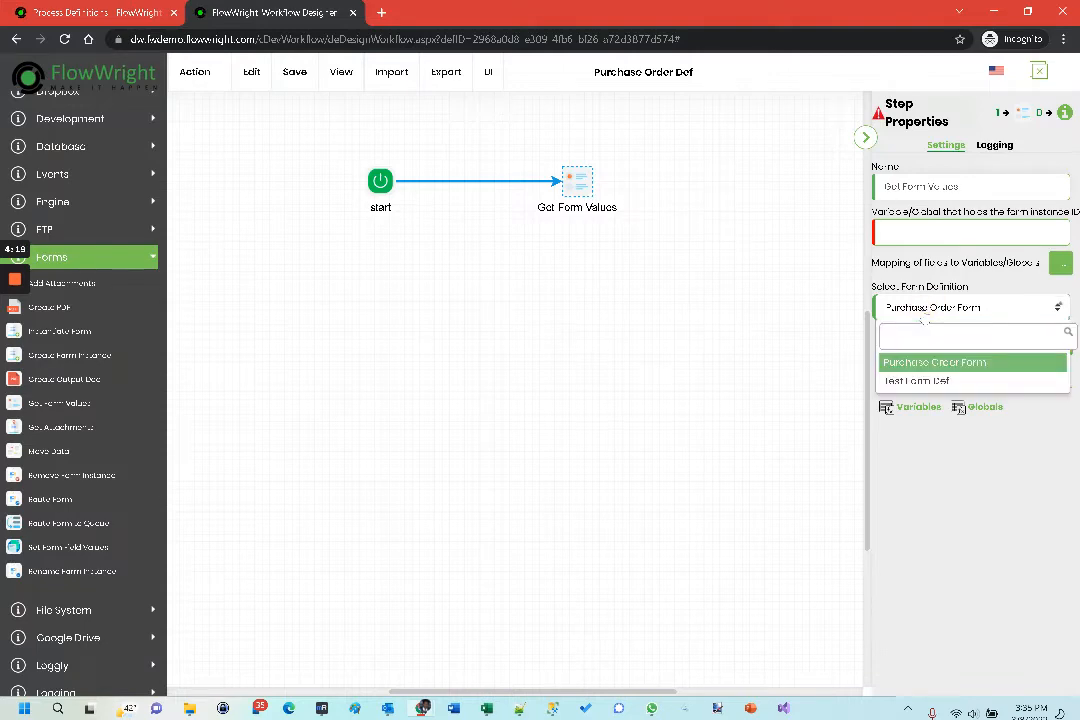
{"action": "left_click", "coordinate": [924, 318]}
{"action": "left_click", "coordinate": [1036, 340]}
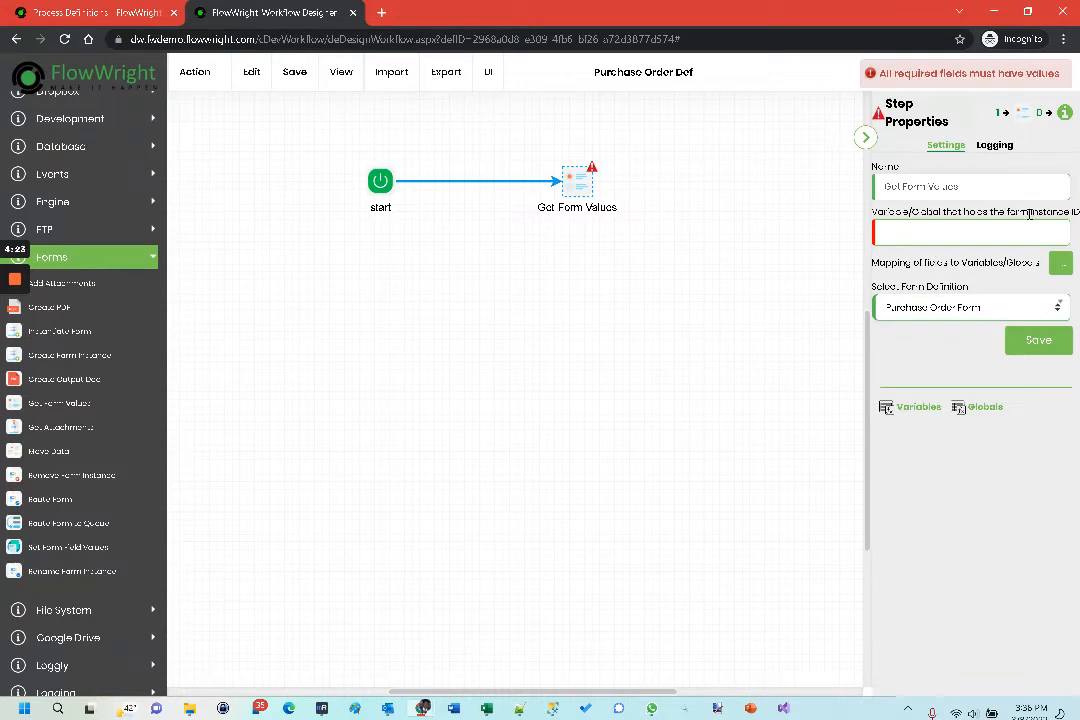
{"action": "left_click", "coordinate": [984, 234]}
{"action": "type", "text": "V"}
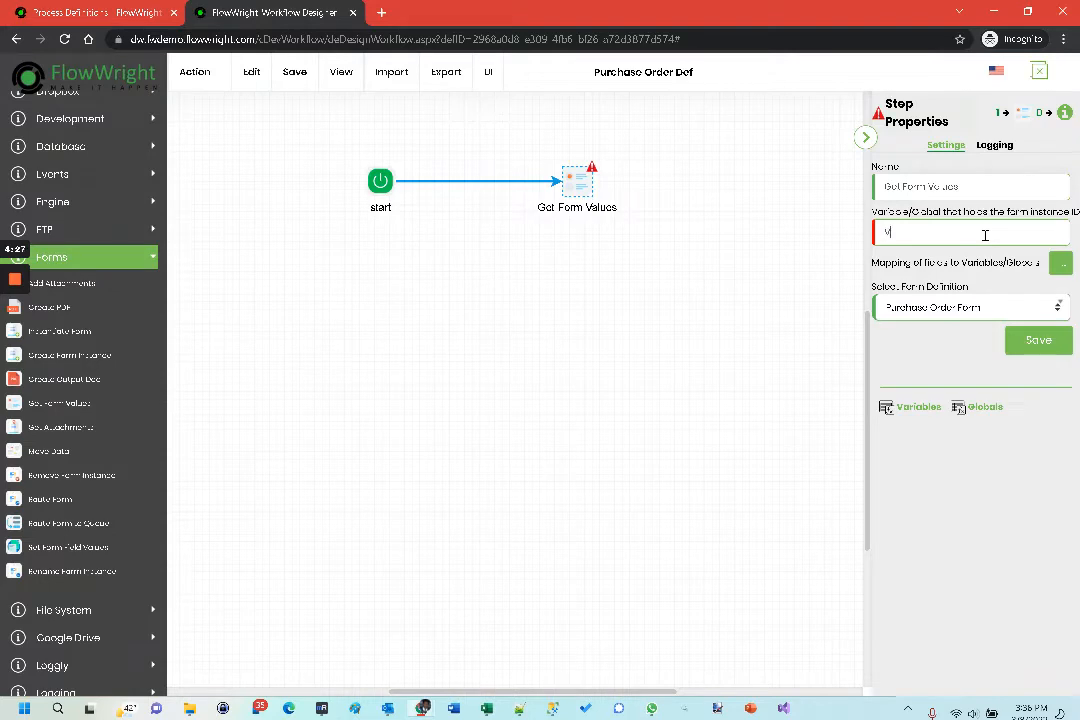
{"action": "type", "text": "ariable.f"}
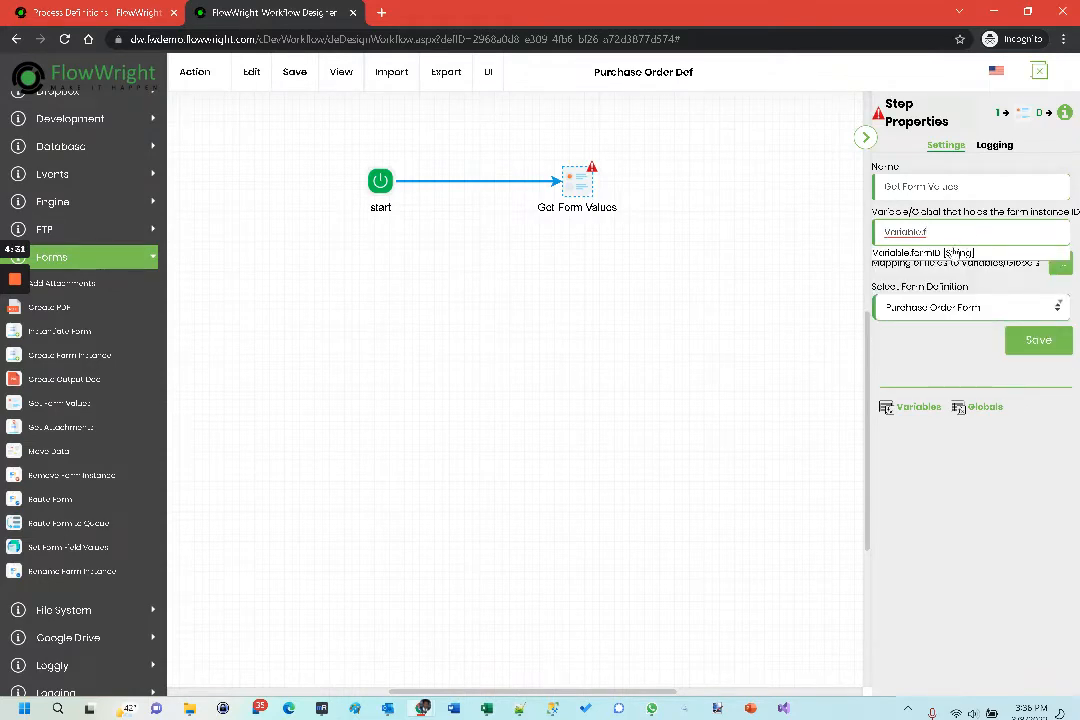
{"action": "left_click", "coordinate": [932, 255]}
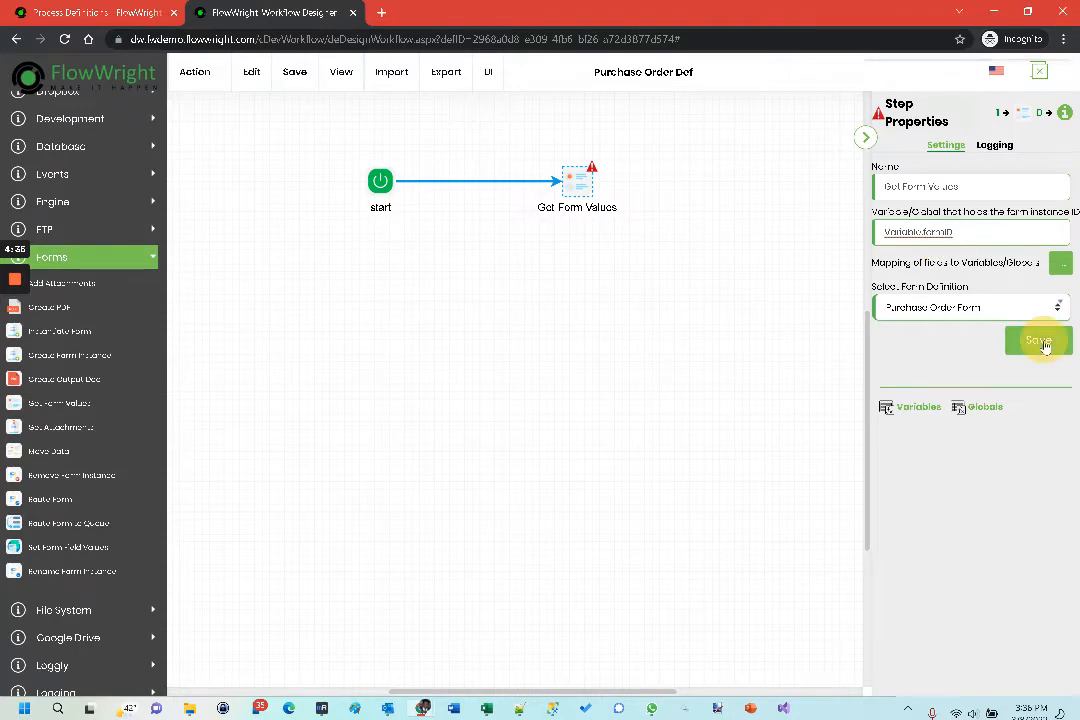
{"action": "left_click", "coordinate": [1038, 342]}
- Map the form field txtPOAmount to Variable.POAmount in the Get Form Values step and save the mapping
{"action": "left_click", "coordinate": [1060, 263]}
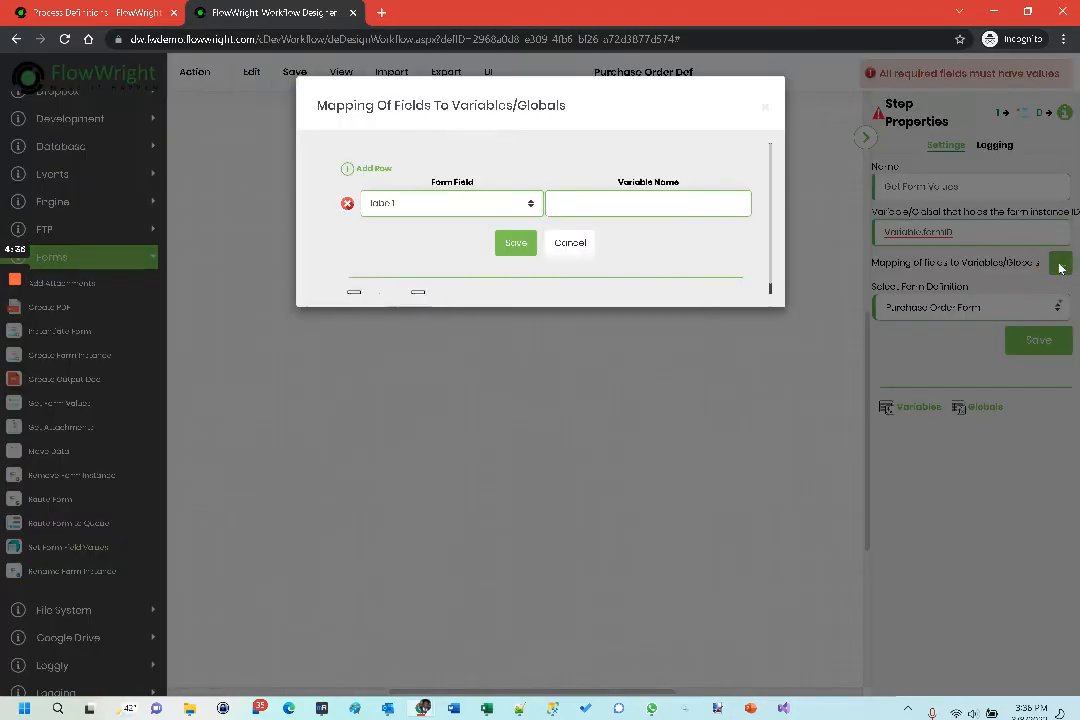
{"action": "left_click", "coordinate": [440, 204]}
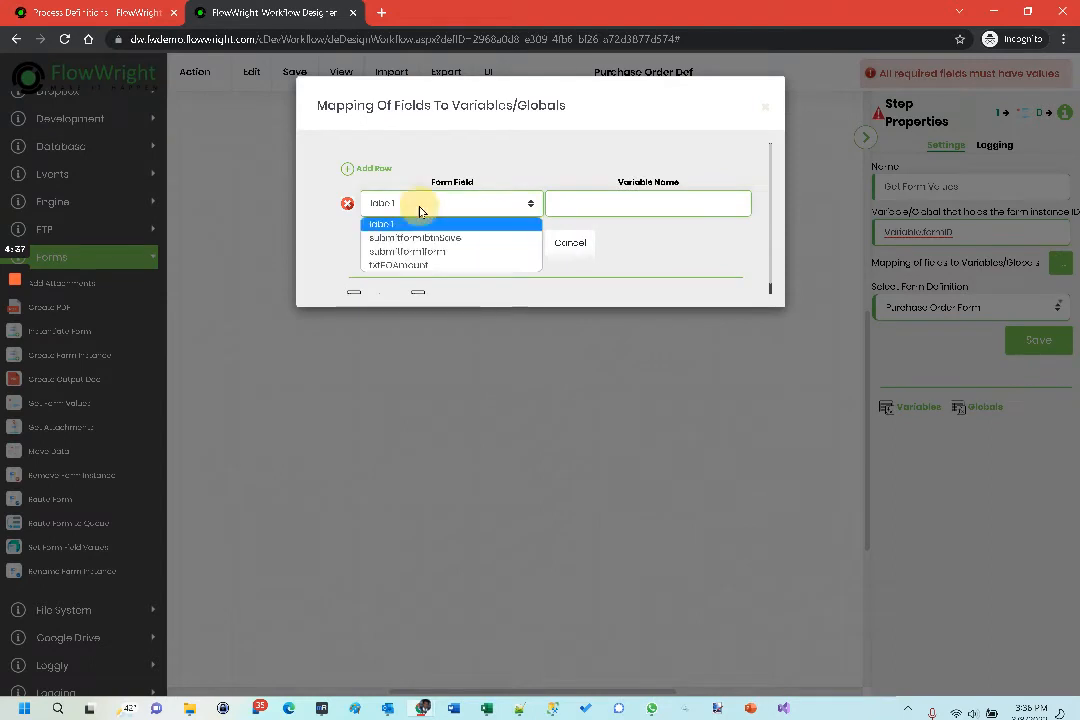
{"action": "left_click", "coordinate": [412, 265]}
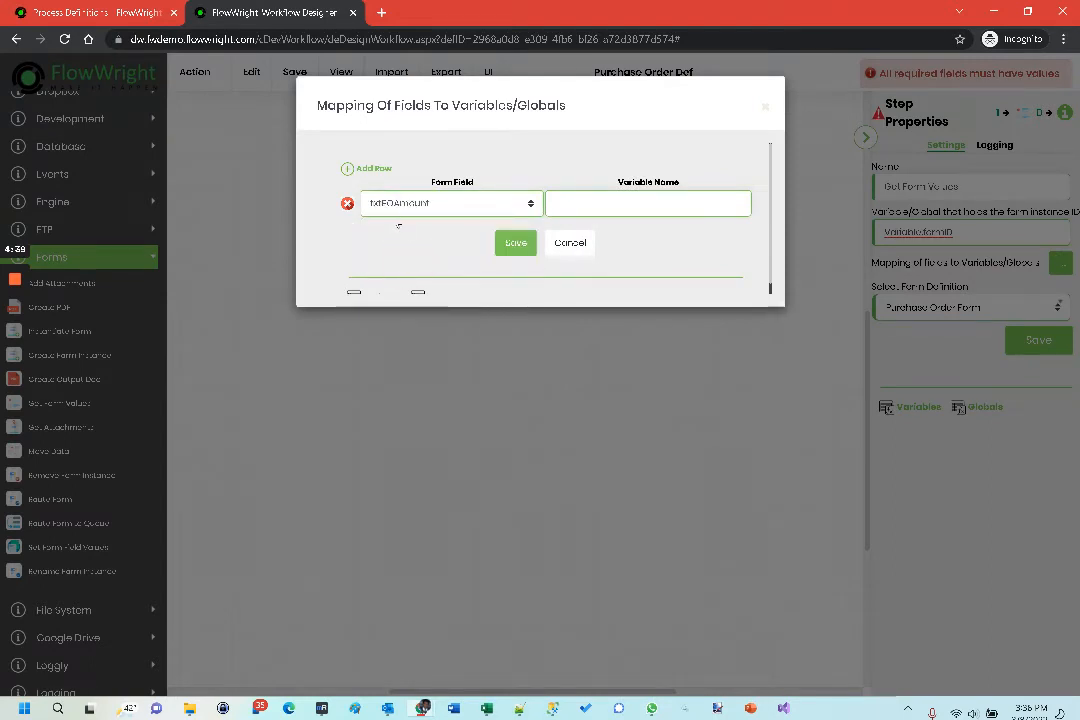
{"action": "left_click", "coordinate": [600, 205]}
{"action": "type", "text": "Variabl"}
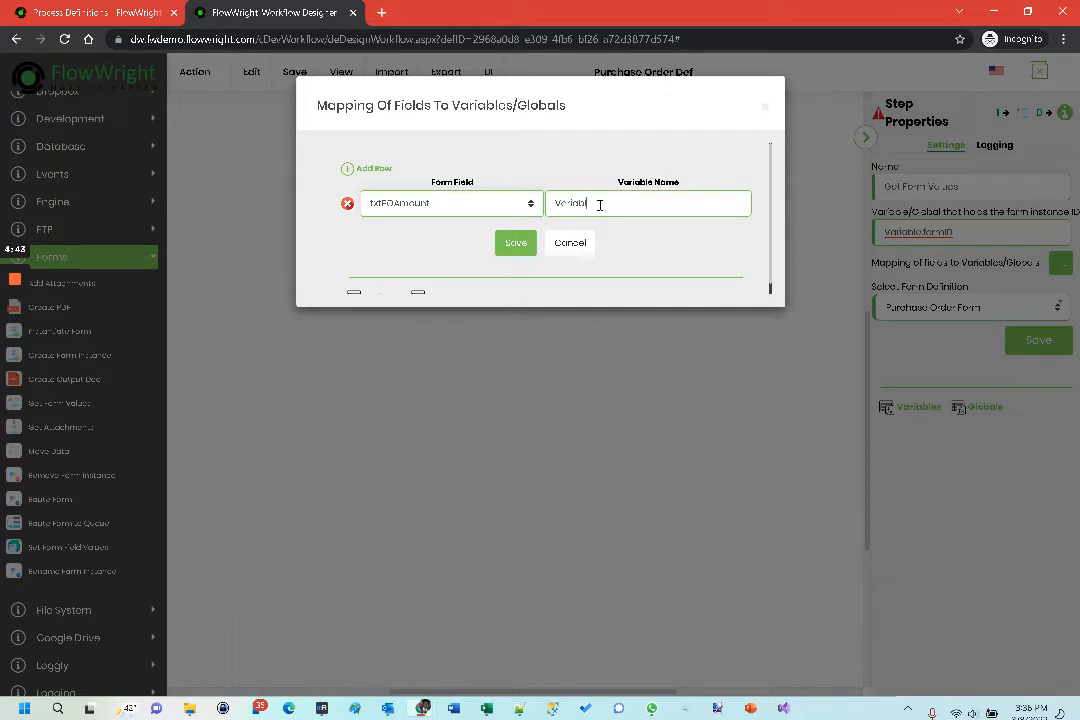
{"action": "type", "text": "e.POAmount"}
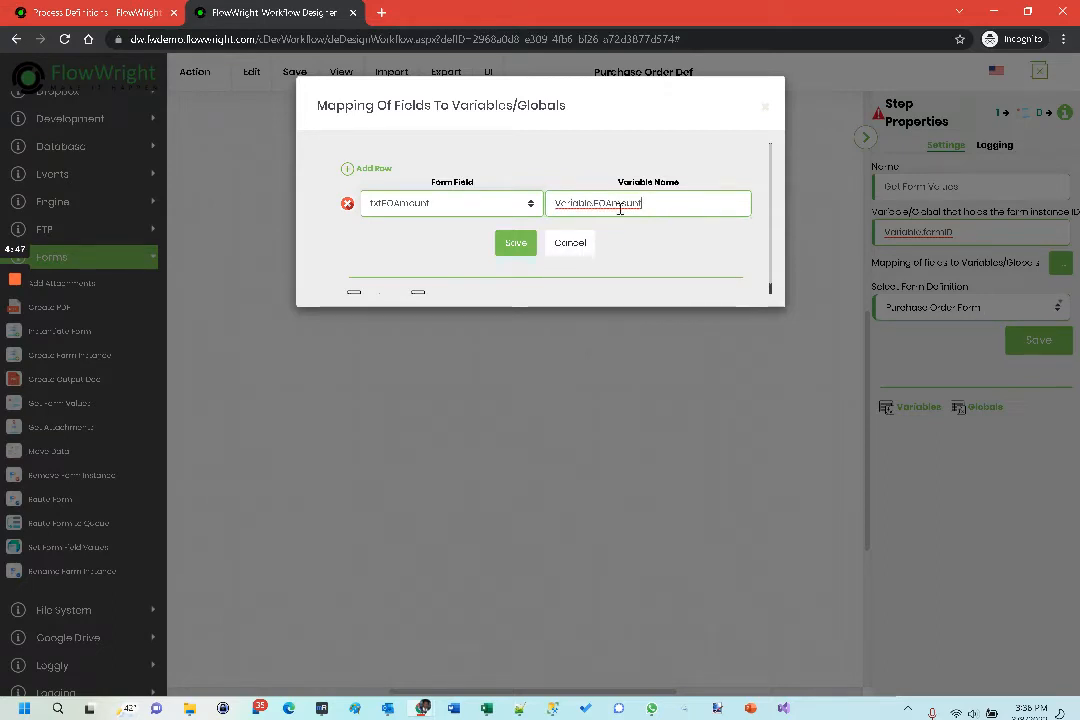
{"action": "left_click_drag", "start_coordinate": [666, 209], "coordinate": [540, 205]}
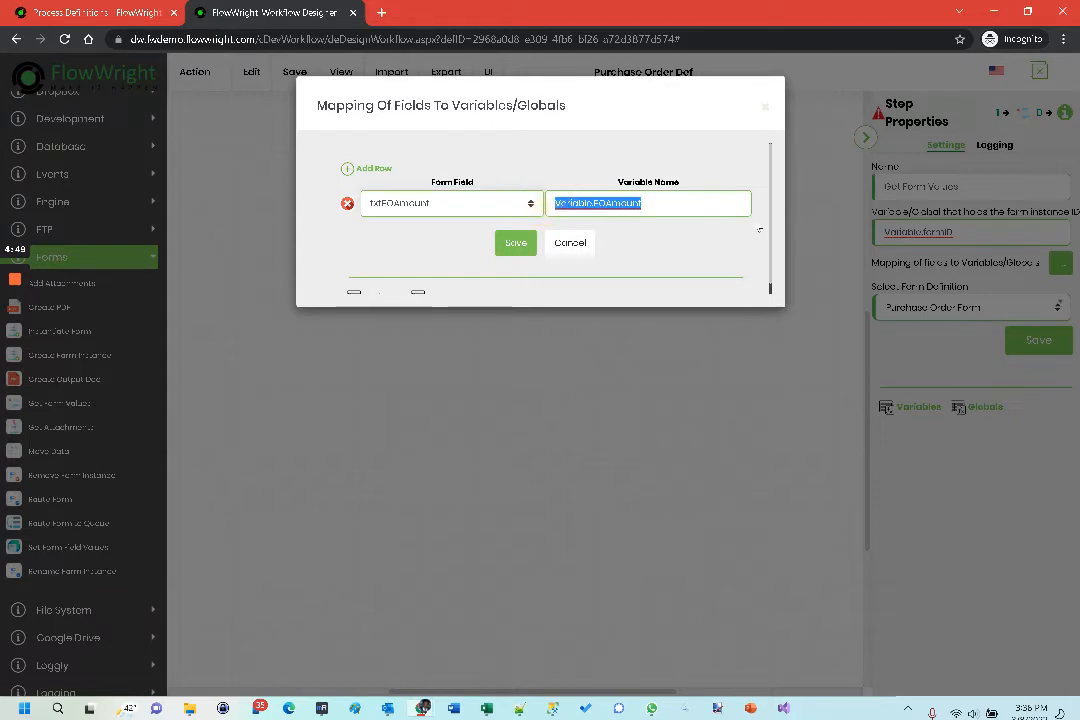
{"action": "scroll", "coordinate": [664, 232], "scroll_direction": "down", "scroll_amount": 1}
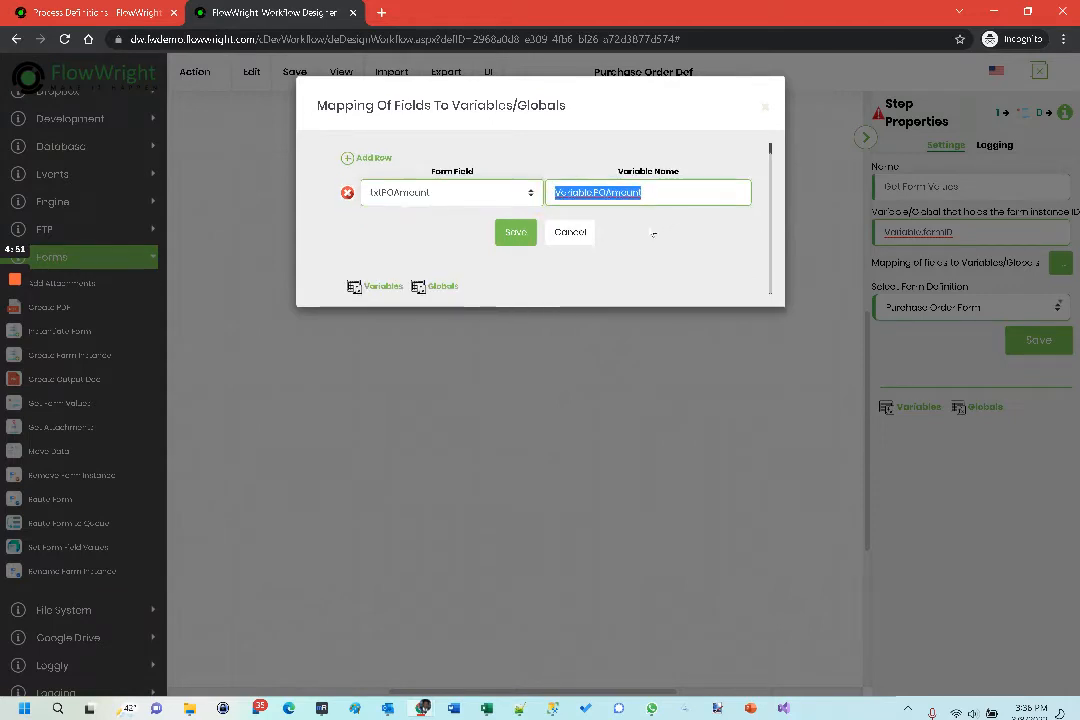
{"action": "scroll", "coordinate": [600, 240], "scroll_direction": "up", "scroll_amount": 1}
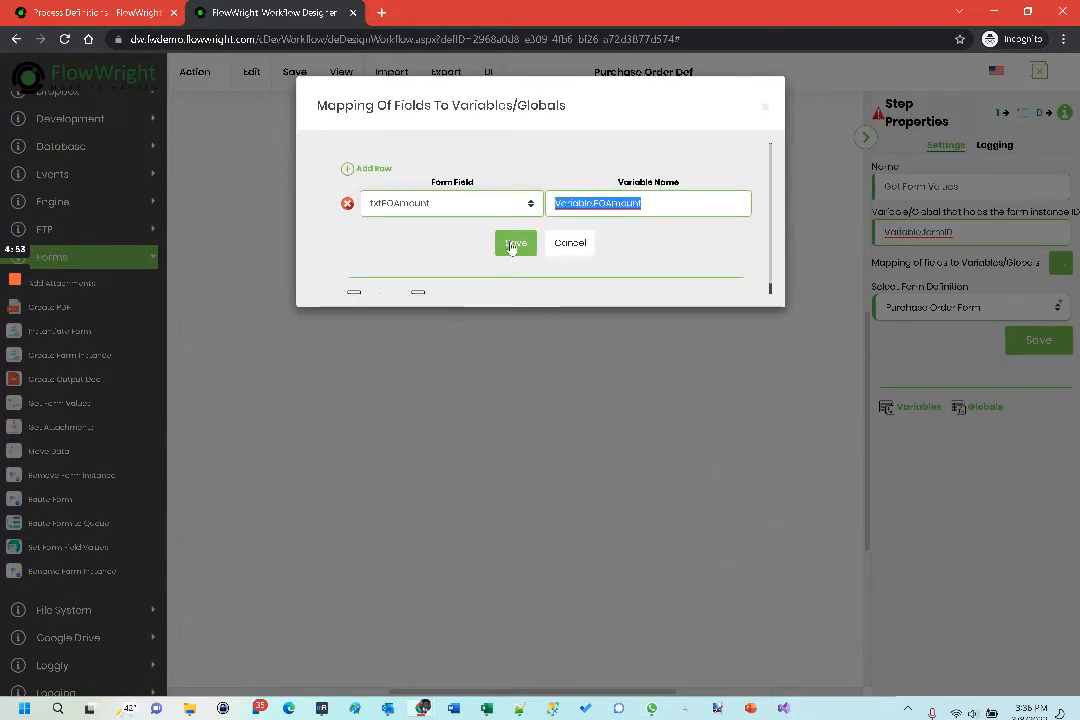
{"action": "left_click", "coordinate": [512, 244]}
{"action": "left_click", "coordinate": [337, 76]}
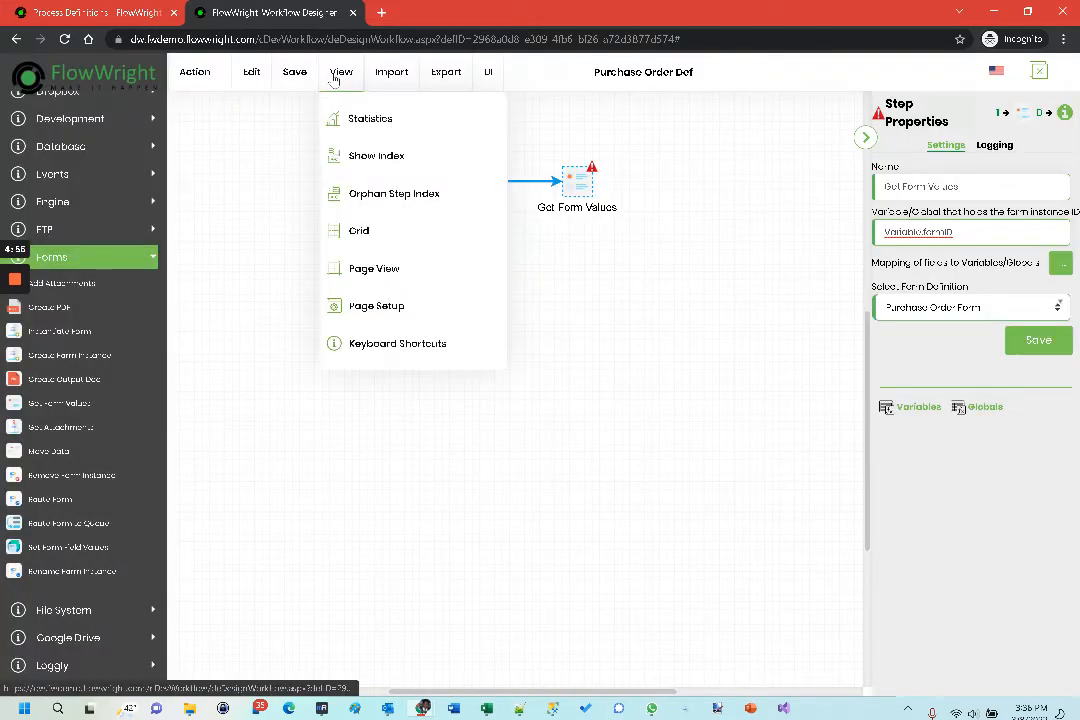
{"action": "left_click", "coordinate": [557, 120]}
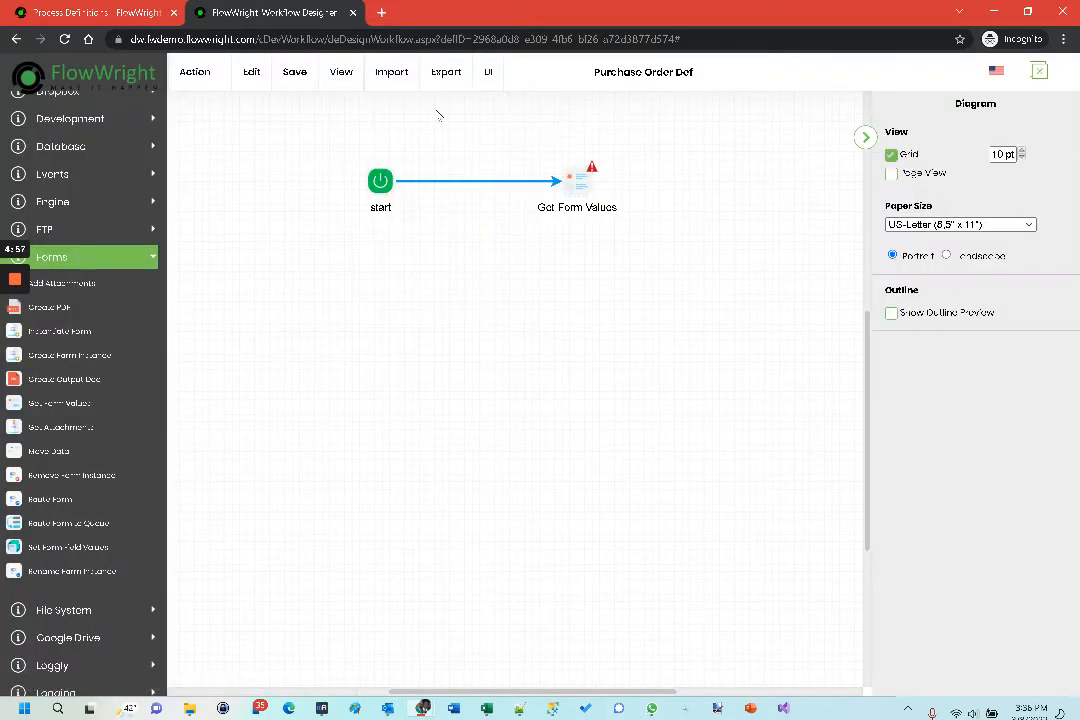
{"action": "left_click", "coordinate": [340, 76]}
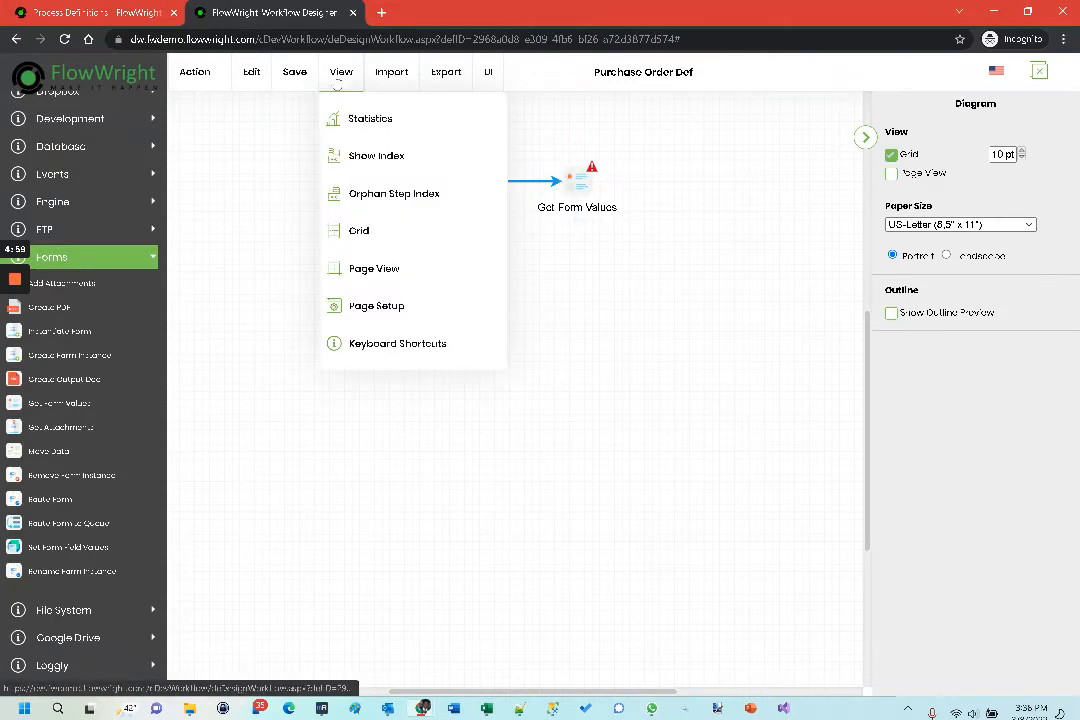
- Add the undefined variable POAmount with the Number data type and save the process definition
{"action": "mouse_move", "coordinate": [299, 80]}
{"action": "left_click", "coordinate": [312, 119]}
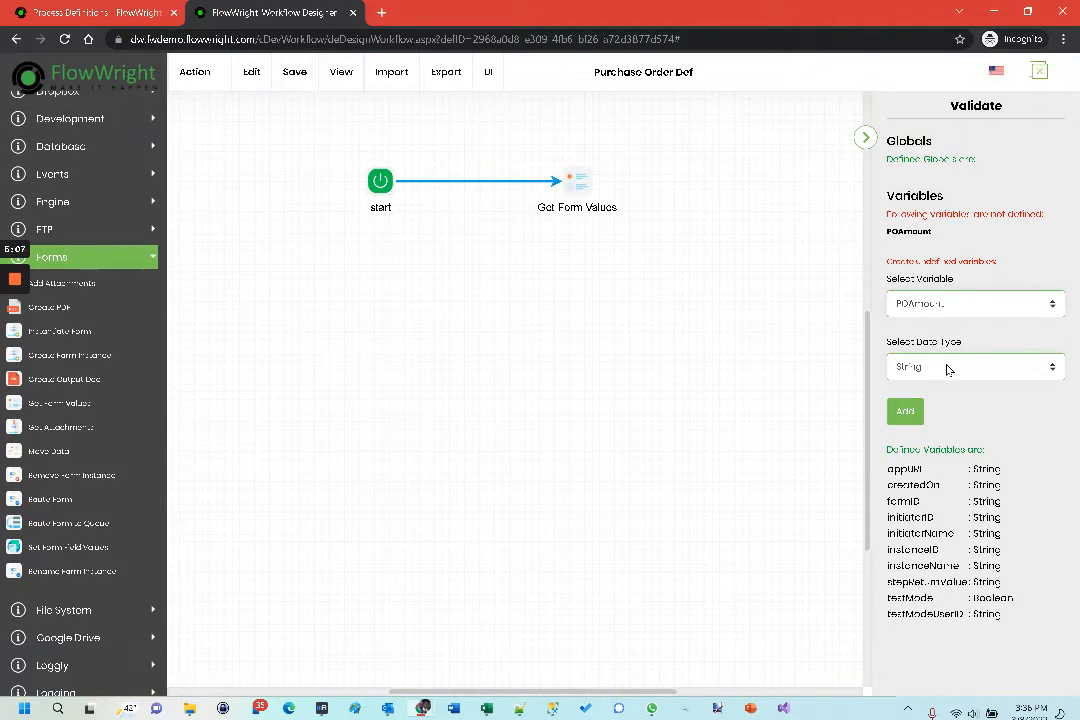
{"action": "left_click", "coordinate": [947, 367]}
{"action": "left_click", "coordinate": [925, 401]}
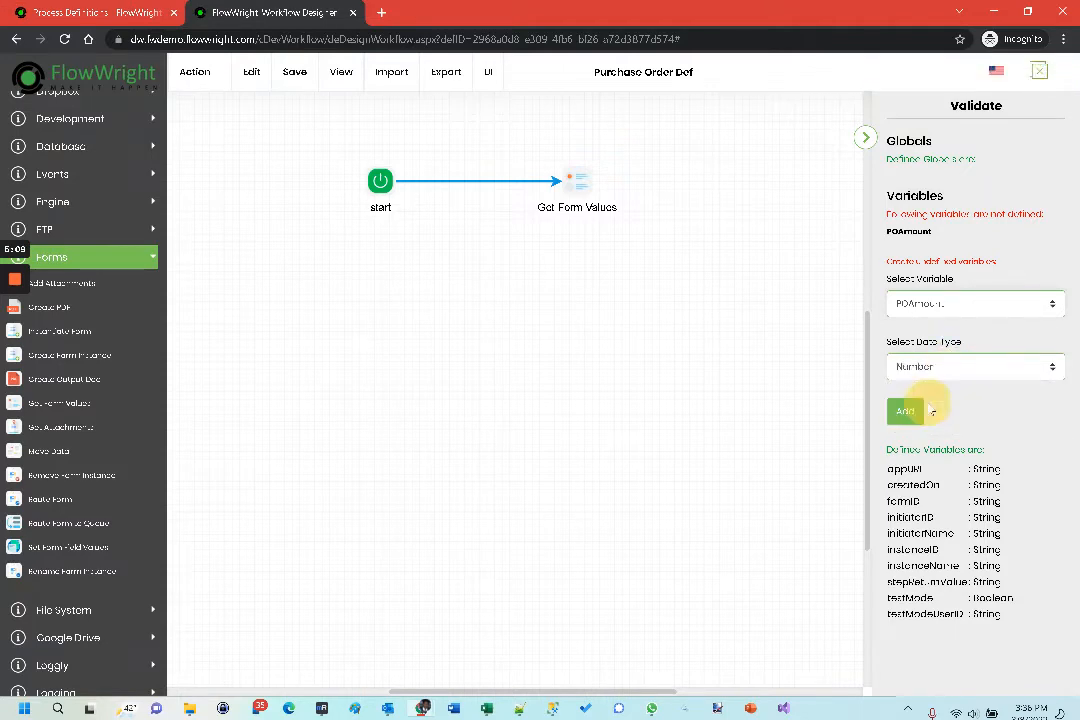
{"action": "left_click", "coordinate": [906, 413]}
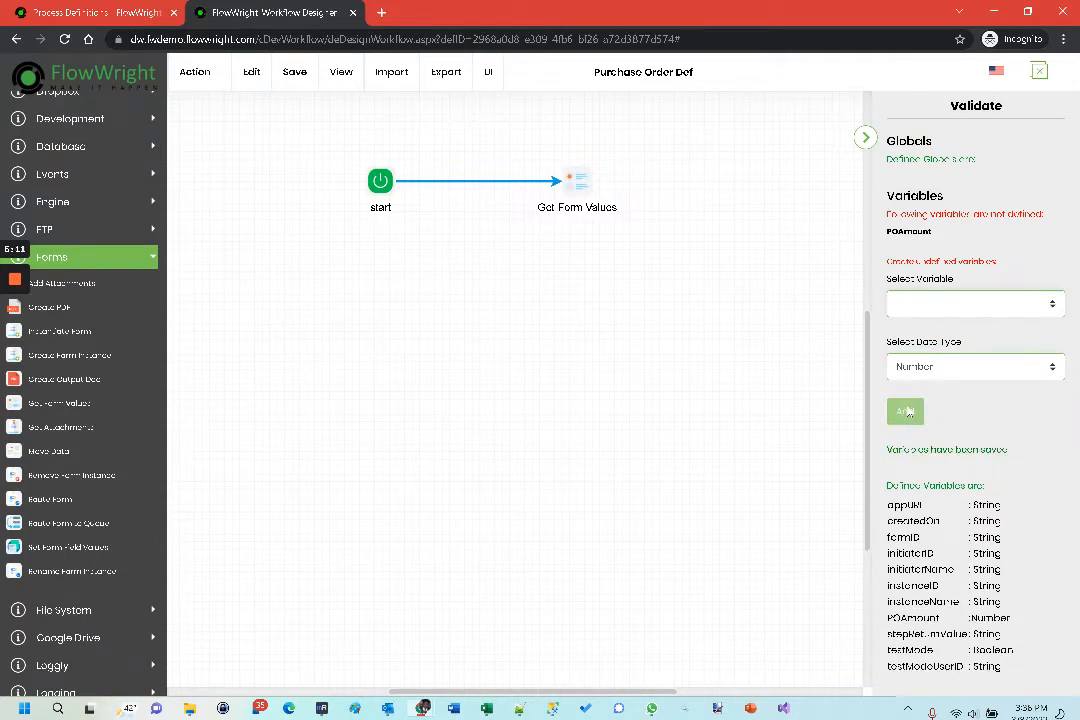
{"action": "left_click", "coordinate": [309, 119]}
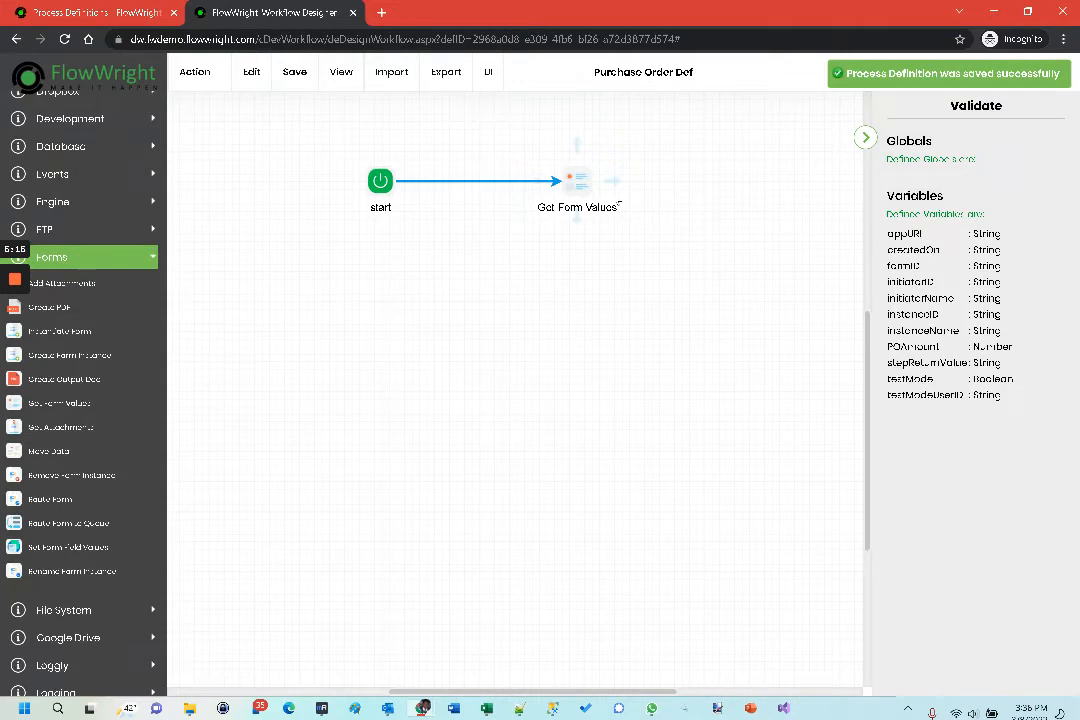
- Rename the Get Form Values step as "Get PO Amount" and save its properties
{"action": "left_click", "coordinate": [578, 182]}
{"action": "left_click_drag", "start_coordinate": [907, 171], "coordinate": [1013, 169]}
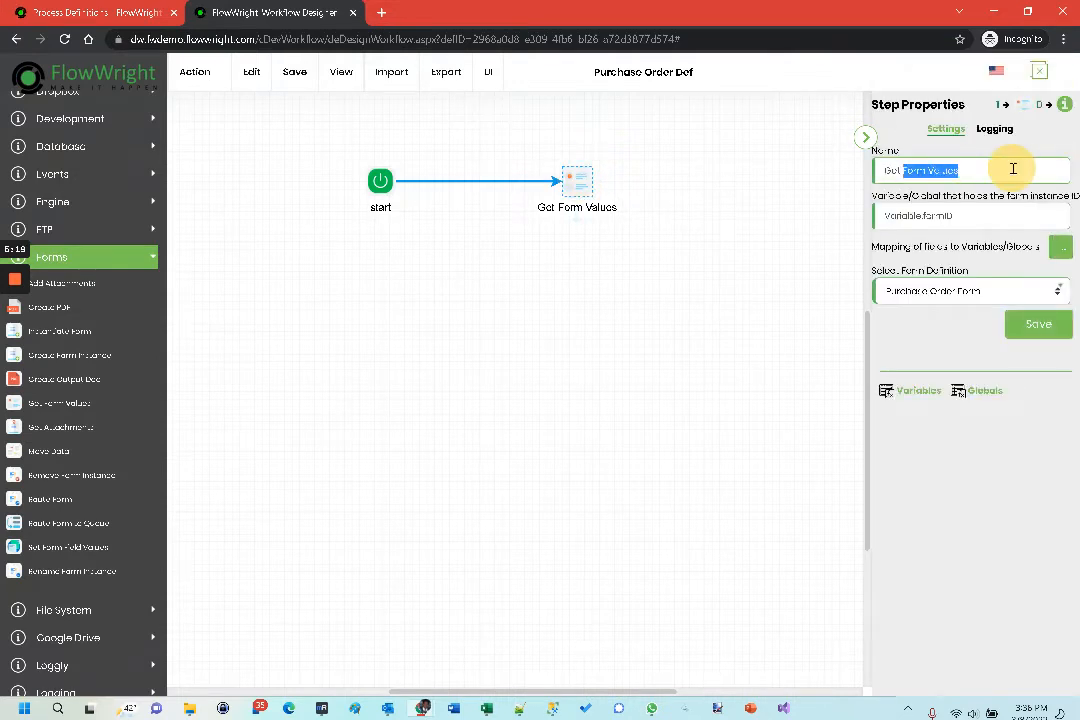
{"action": "type", "text": "F"}
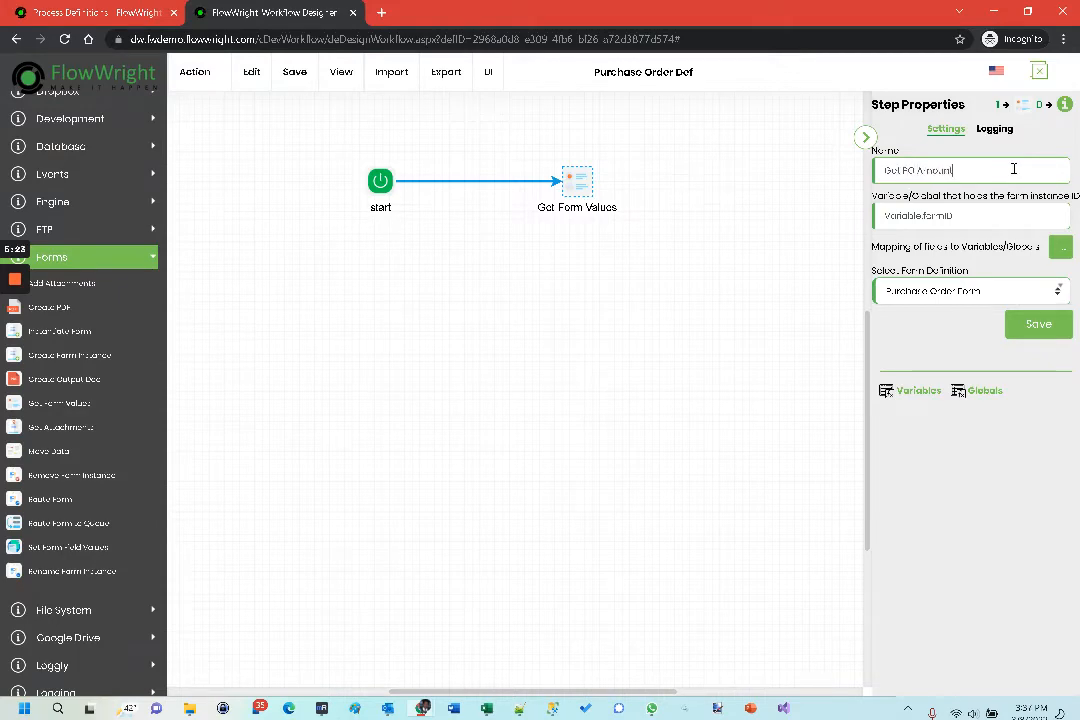
{"action": "type", "text": "O Amount"}
{"action": "left_click", "coordinate": [1040, 326]}
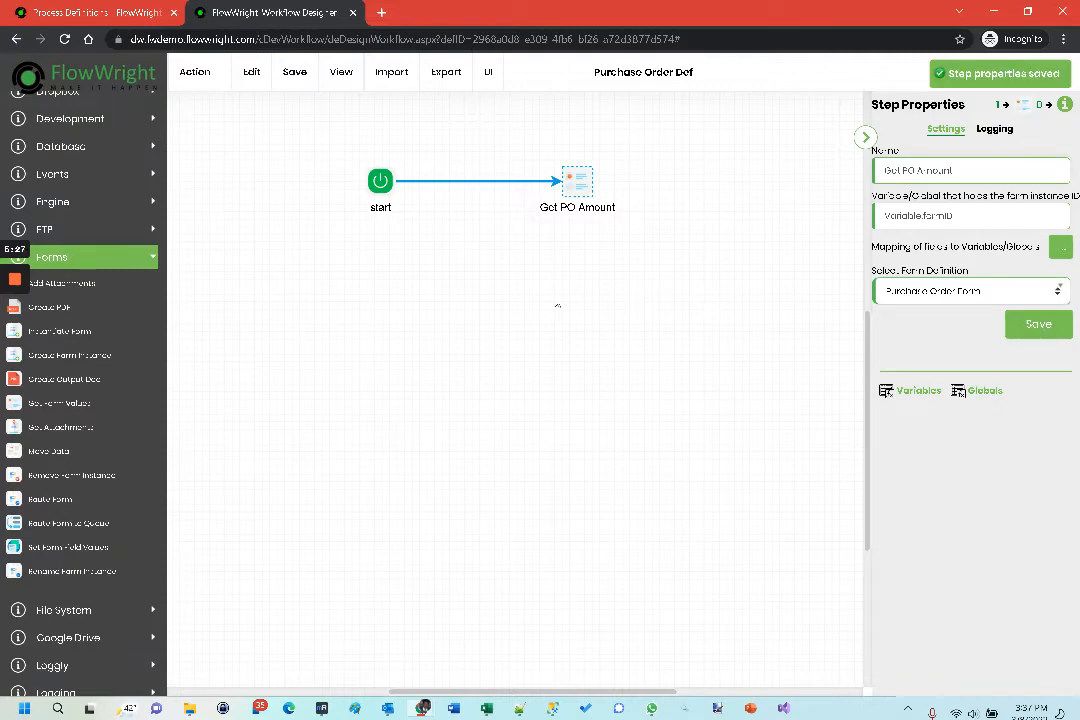
- Add a Decision step below Get PO Amount and connect Get PO Amount to it
{"action": "scroll", "coordinate": [120, 241], "scroll_direction": "up", "scroll_amount": 6}
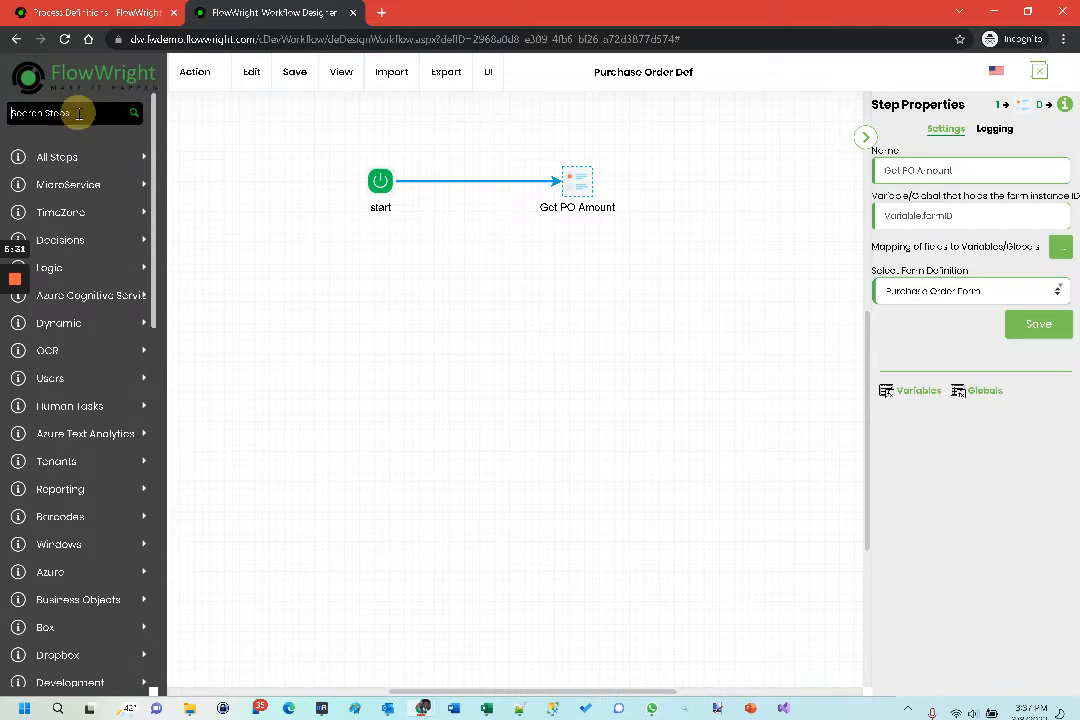
{"action": "left_click", "coordinate": [79, 113]}
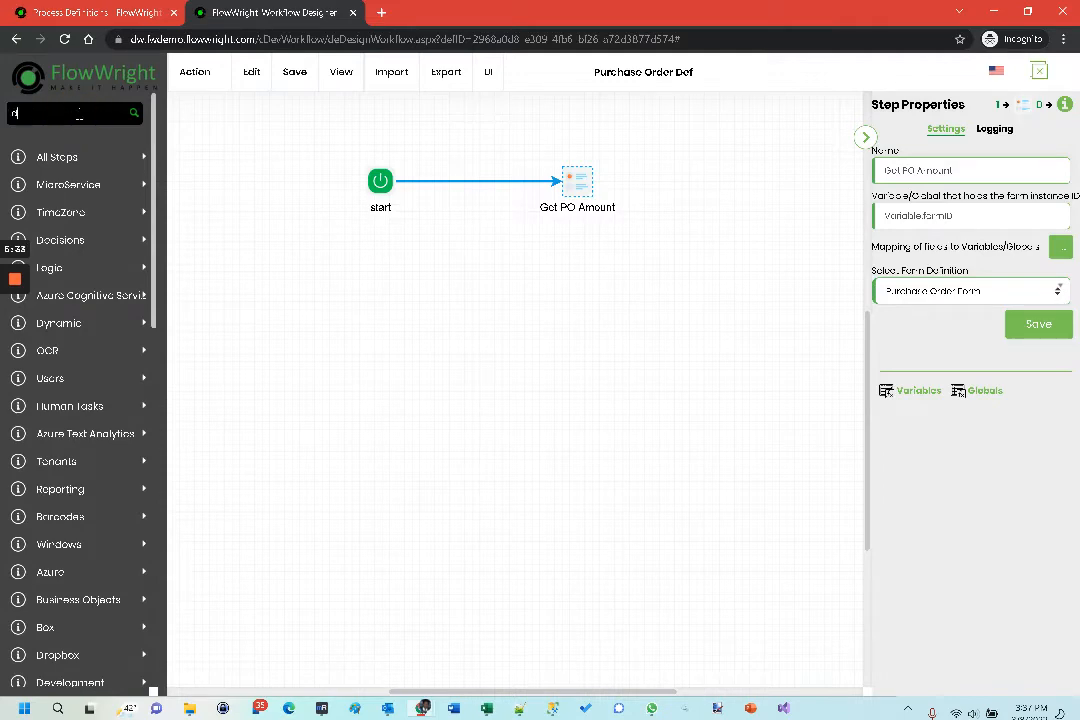
{"action": "type", "text": "dec"}
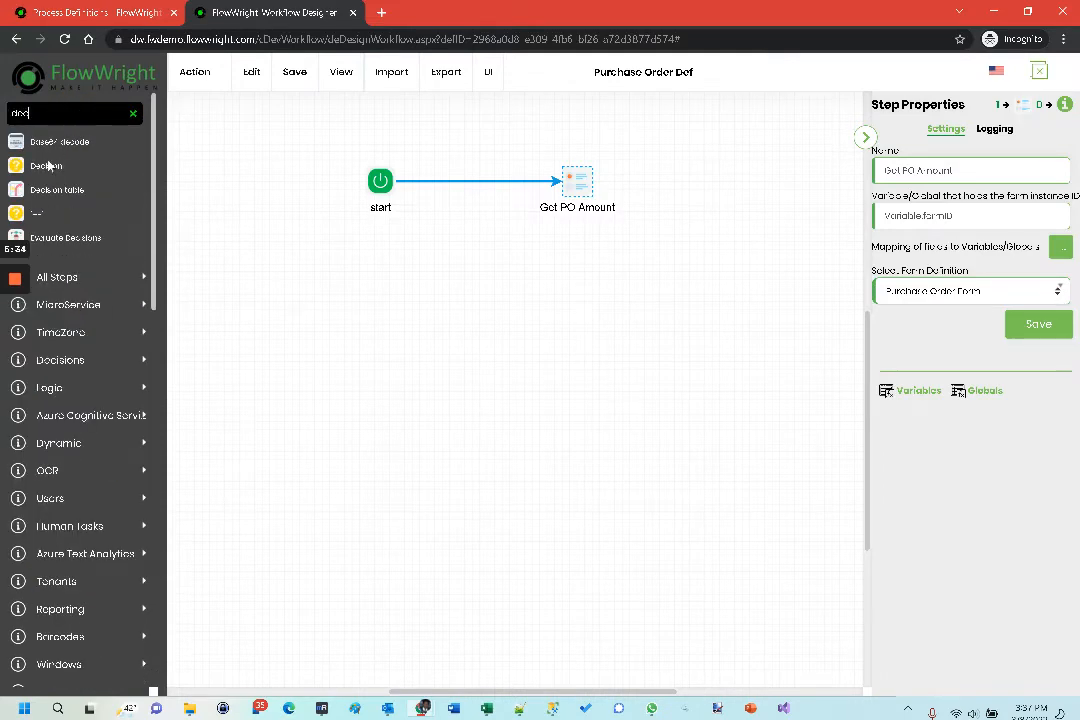
{"action": "left_click_drag", "start_coordinate": [47, 165], "coordinate": [560, 286]}
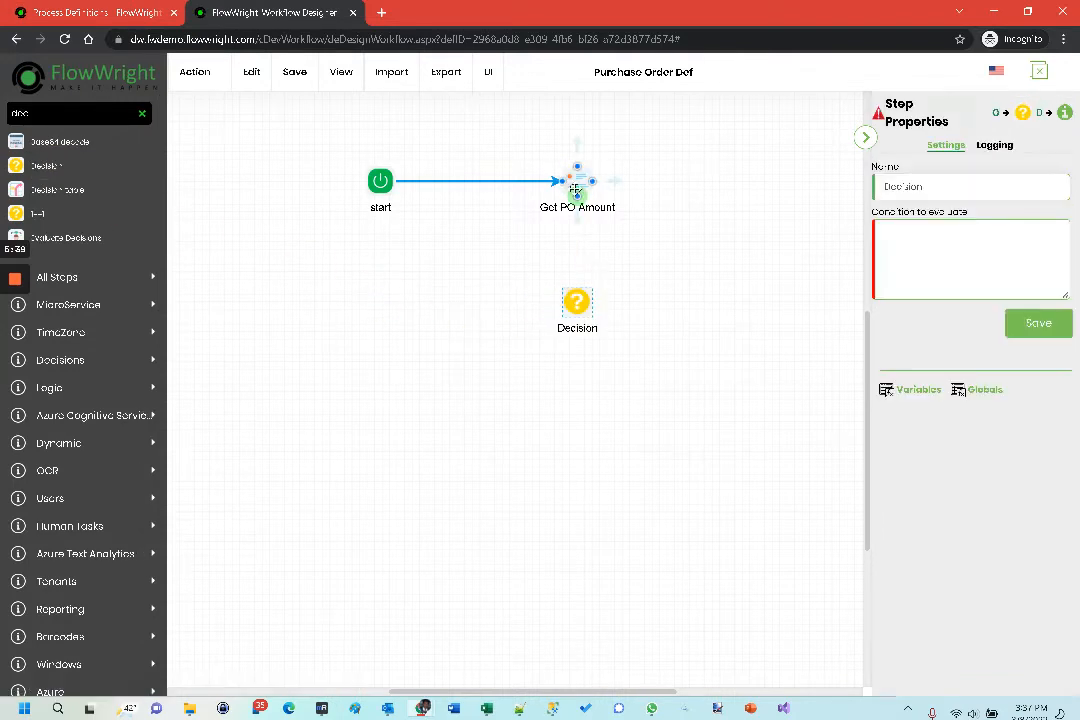
{"action": "left_click_drag", "start_coordinate": [577, 194], "coordinate": [582, 302]}
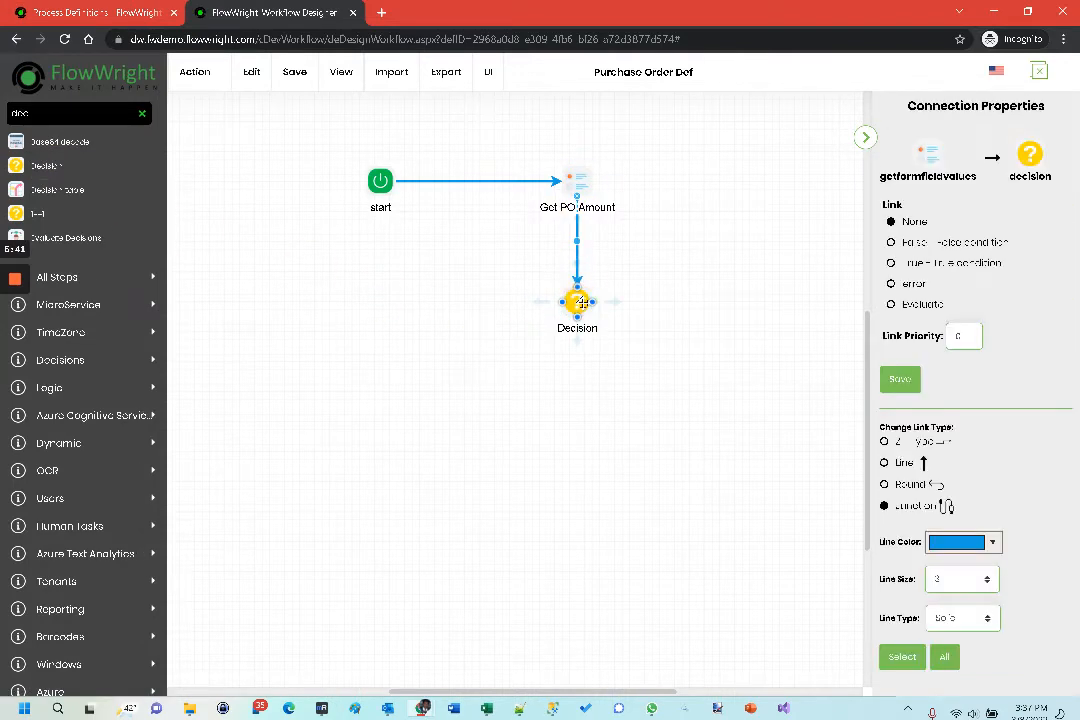
- Change the Decision step's name to "POAmount > 100"
{"action": "left_click", "coordinate": [582, 302]}
{"action": "double_click", "coordinate": [910, 186]}
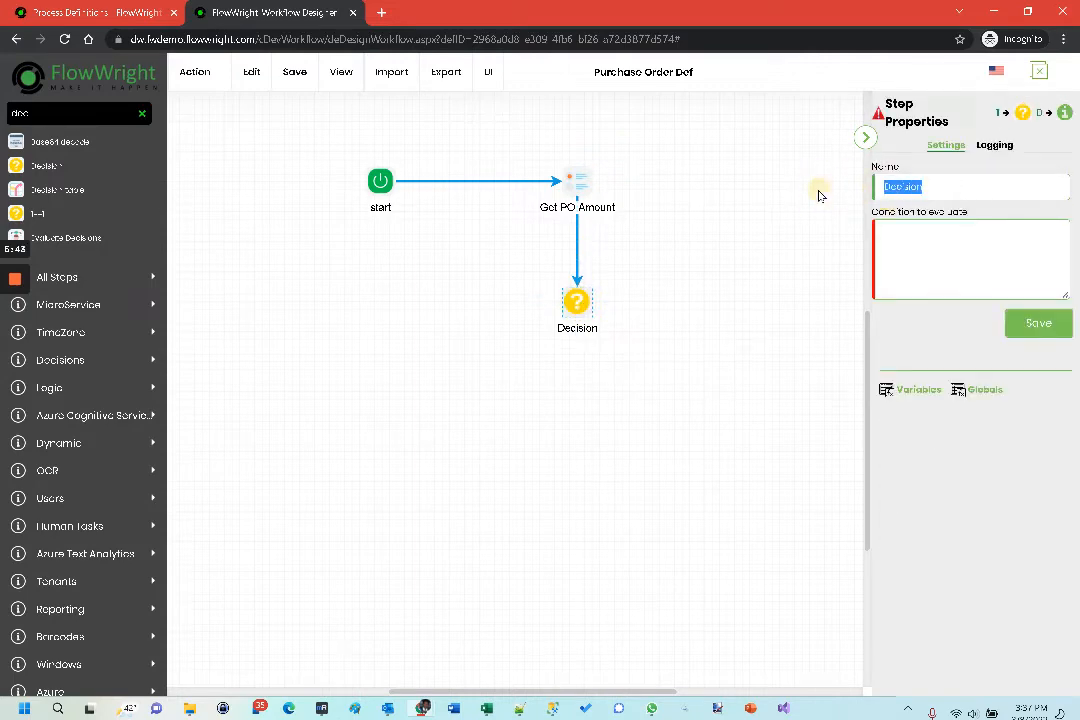
{"action": "type", "text": "POAmount"}
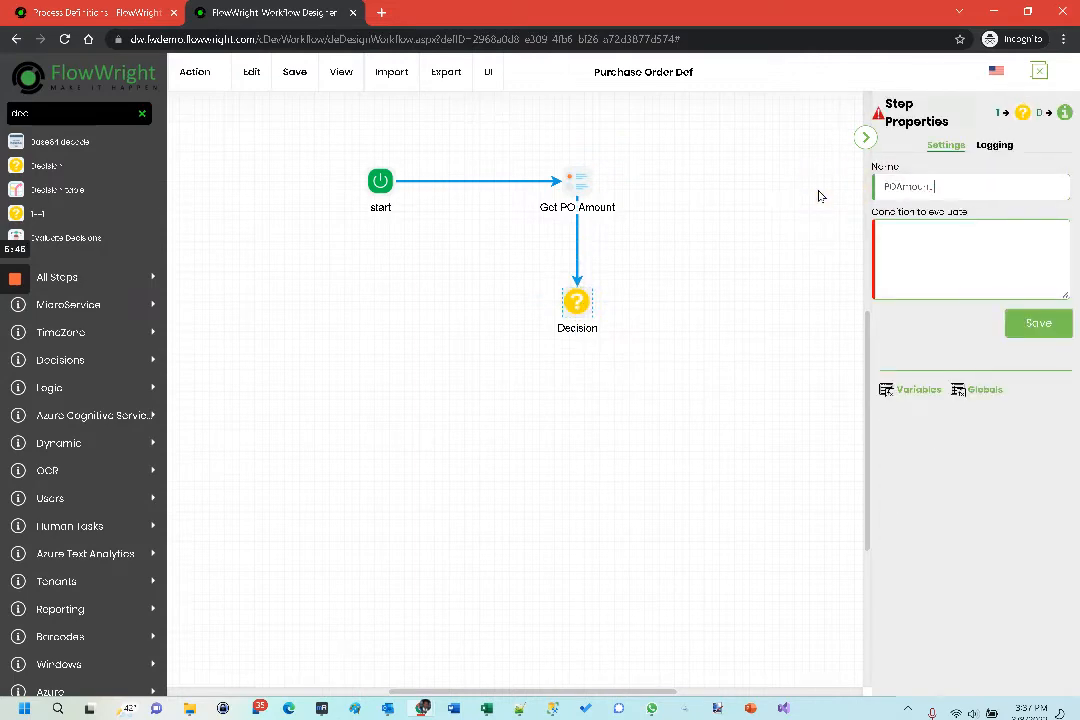
{"action": "type", "text": " >100"}
- Set the decision's condition to evaluate to Variable.POAmount > 100 and save the step properties
{"action": "left_click", "coordinate": [931, 244]}
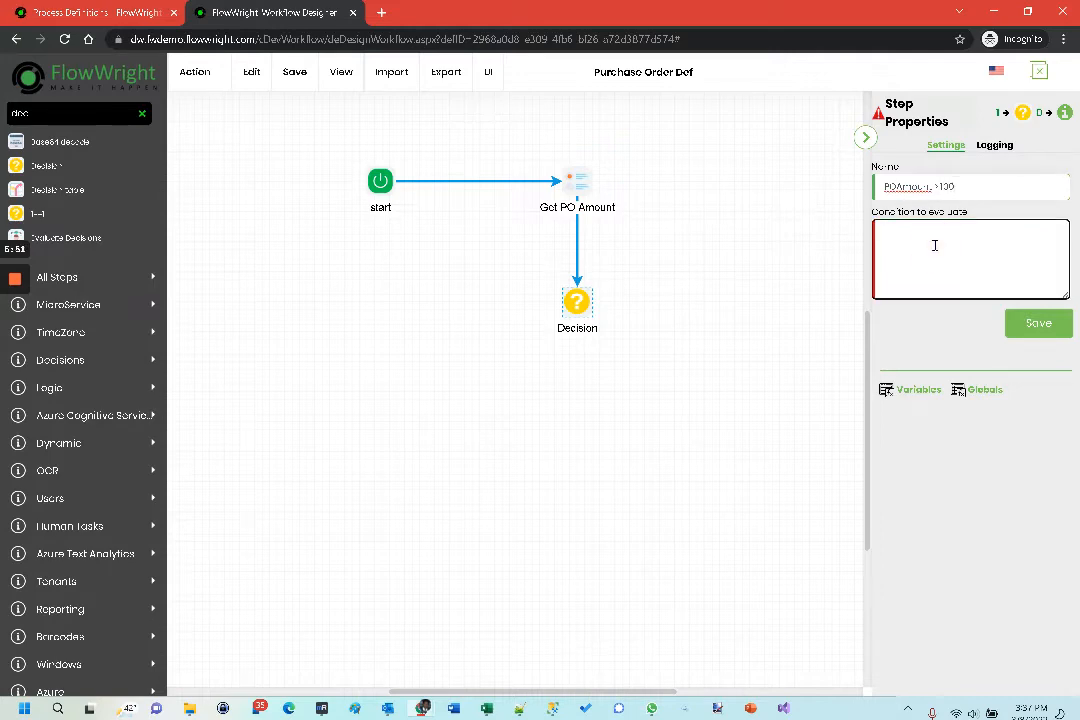
{"action": "type", "text": "Variable."}
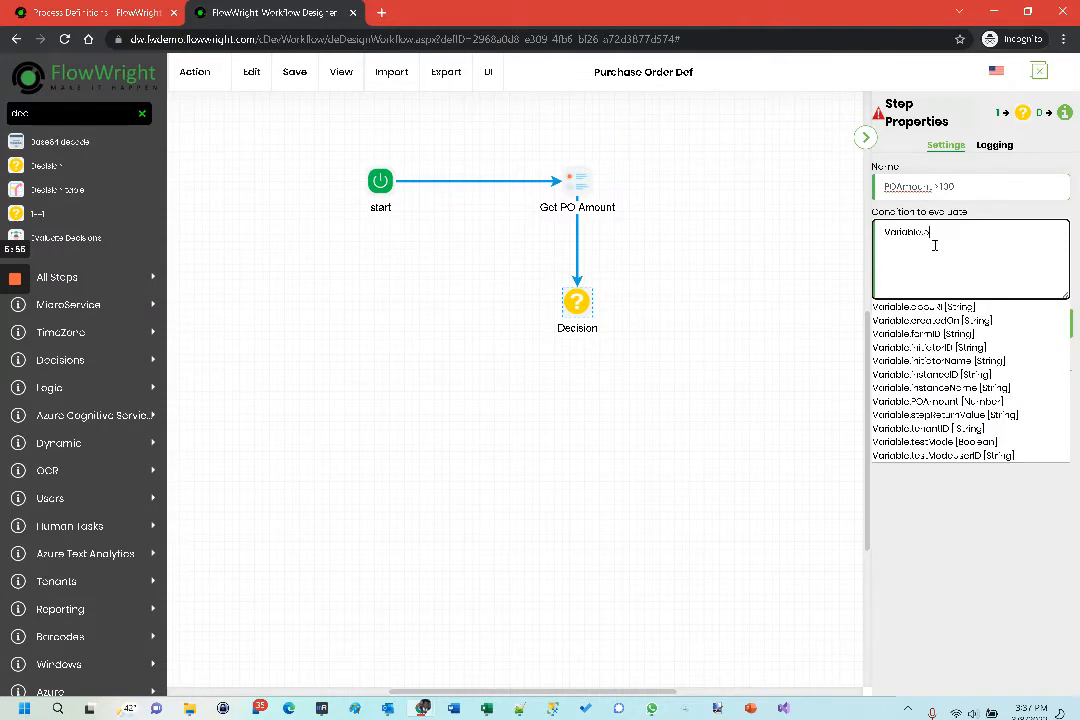
{"action": "type", "text": "po"}
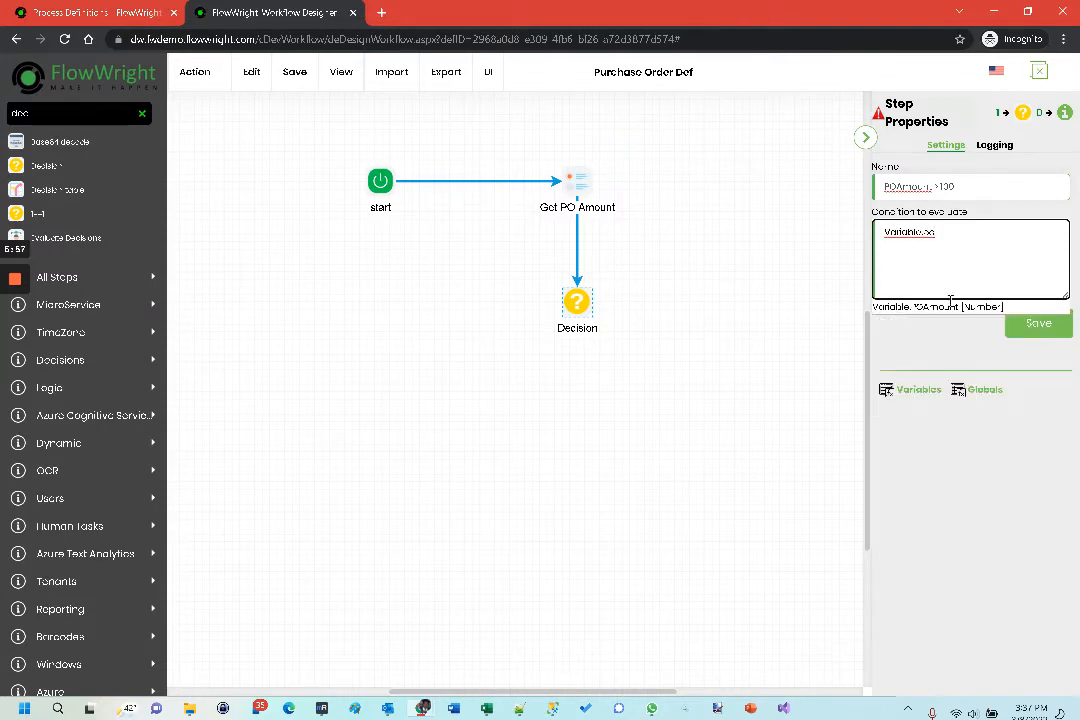
{"action": "left_click", "coordinate": [950, 306]}
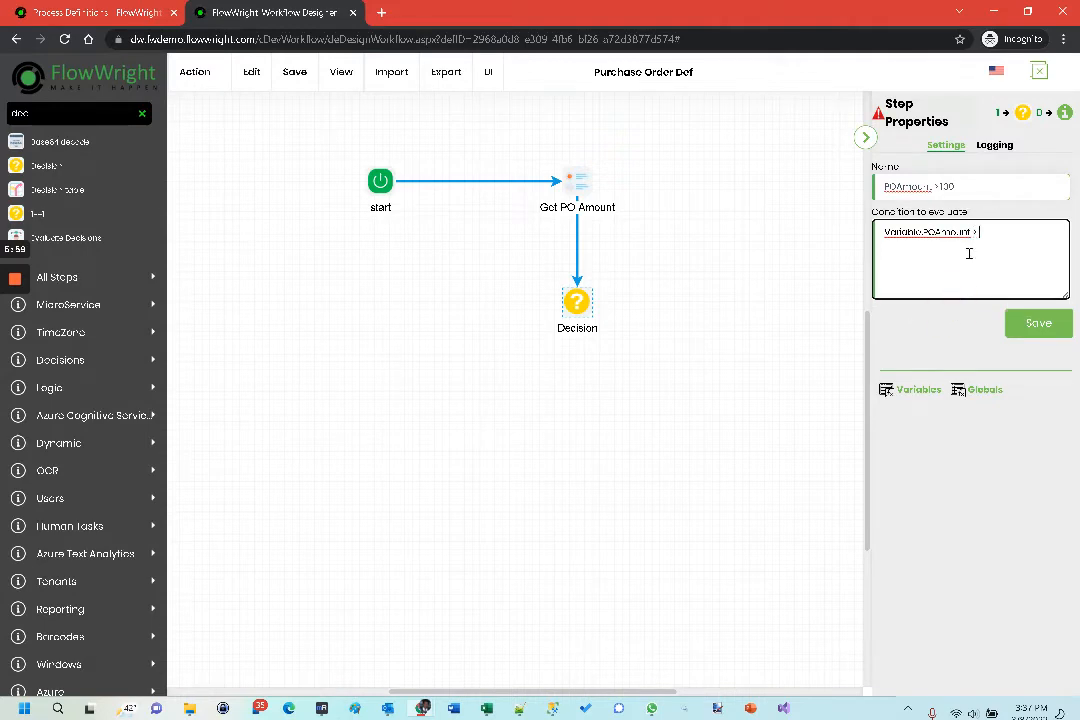
{"action": "type", "text": "> 100"}
{"action": "left_click", "coordinate": [1041, 327]}
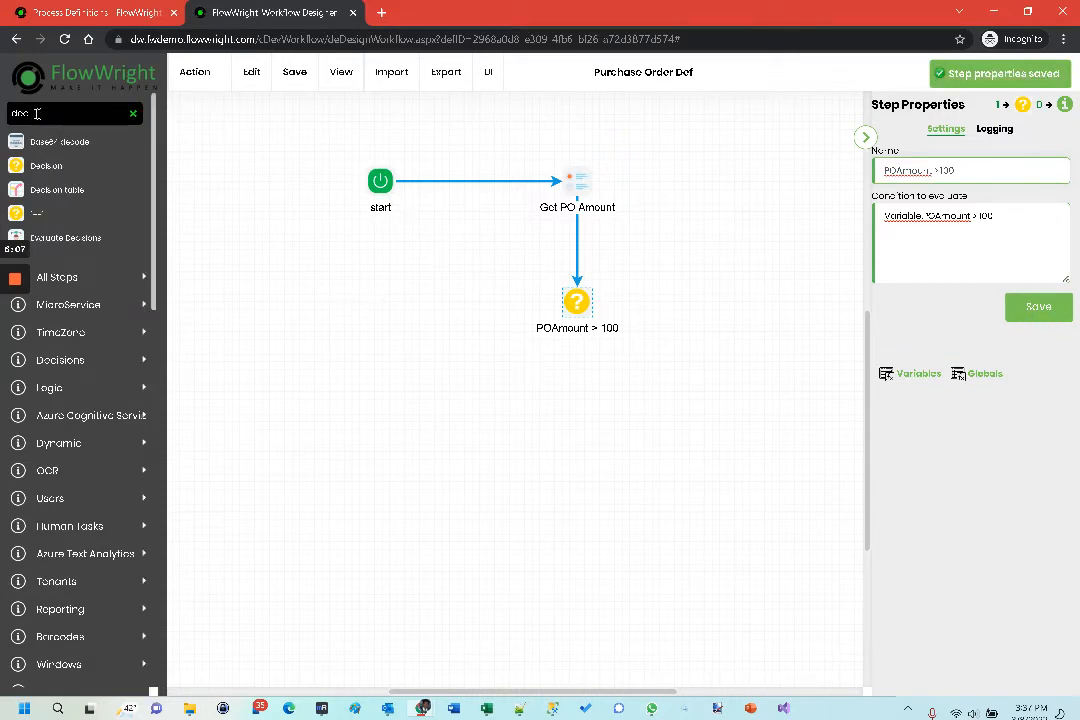
- Add two Place Holder steps side by side below the decision and connect the decision to each of them
{"action": "left_click_drag", "start_coordinate": [37, 114], "coordinate": [2, 113]}
{"action": "type", "text": "plac"}
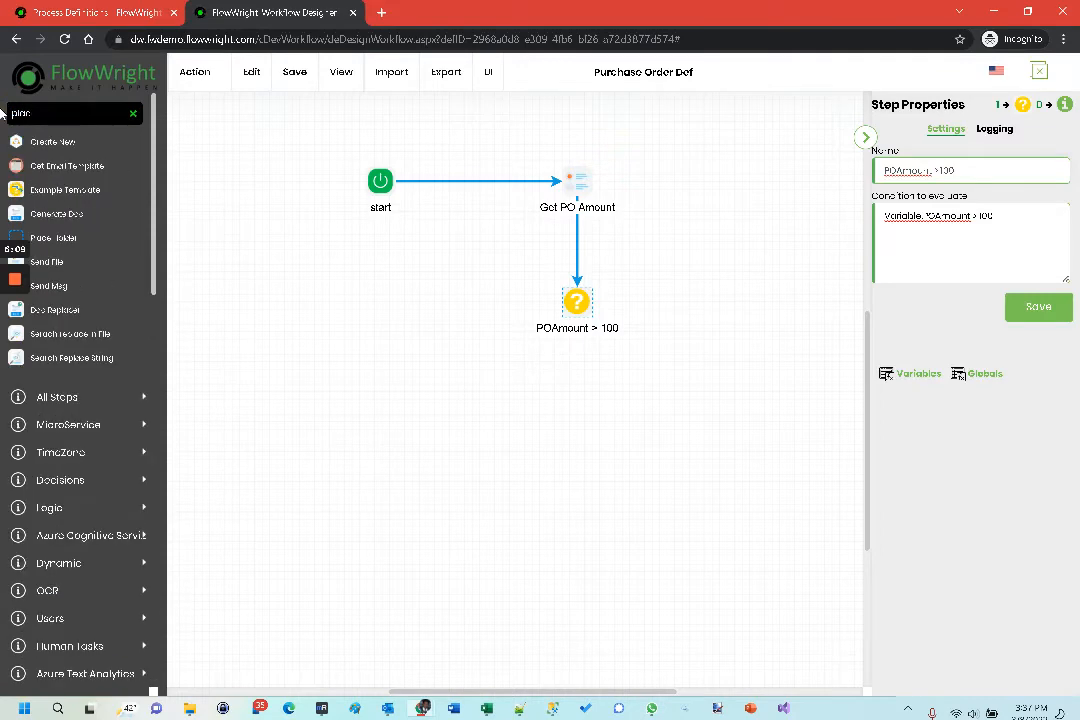
{"action": "type", "text": "e"}
{"action": "left_click_drag", "start_coordinate": [62, 141], "coordinate": [705, 414]}
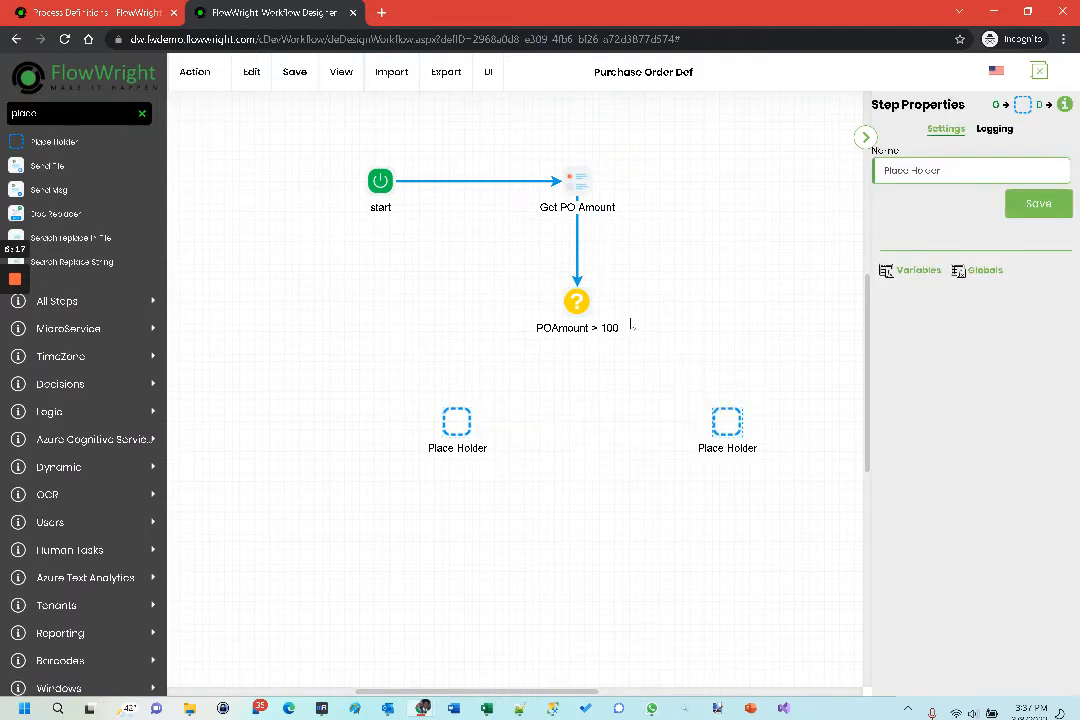
{"action": "left_click_drag", "start_coordinate": [578, 302], "coordinate": [455, 415]}
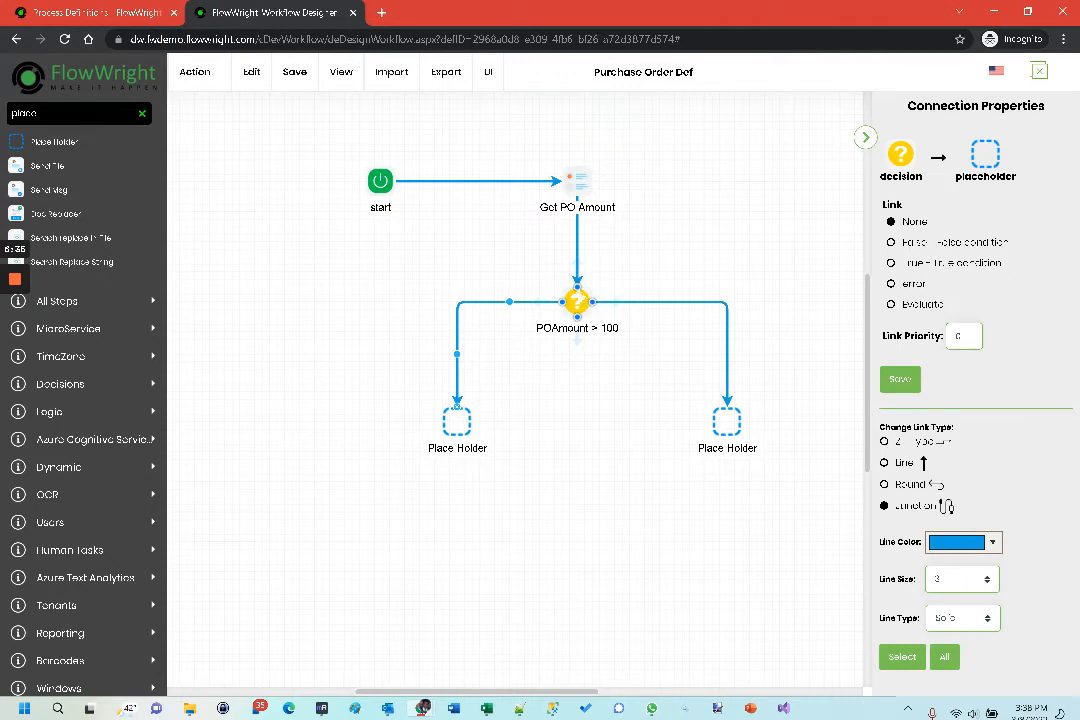
- Set the link from the decision to the left Place Holder to the False condition and color its line red
{"action": "left_click", "coordinate": [911, 242]}
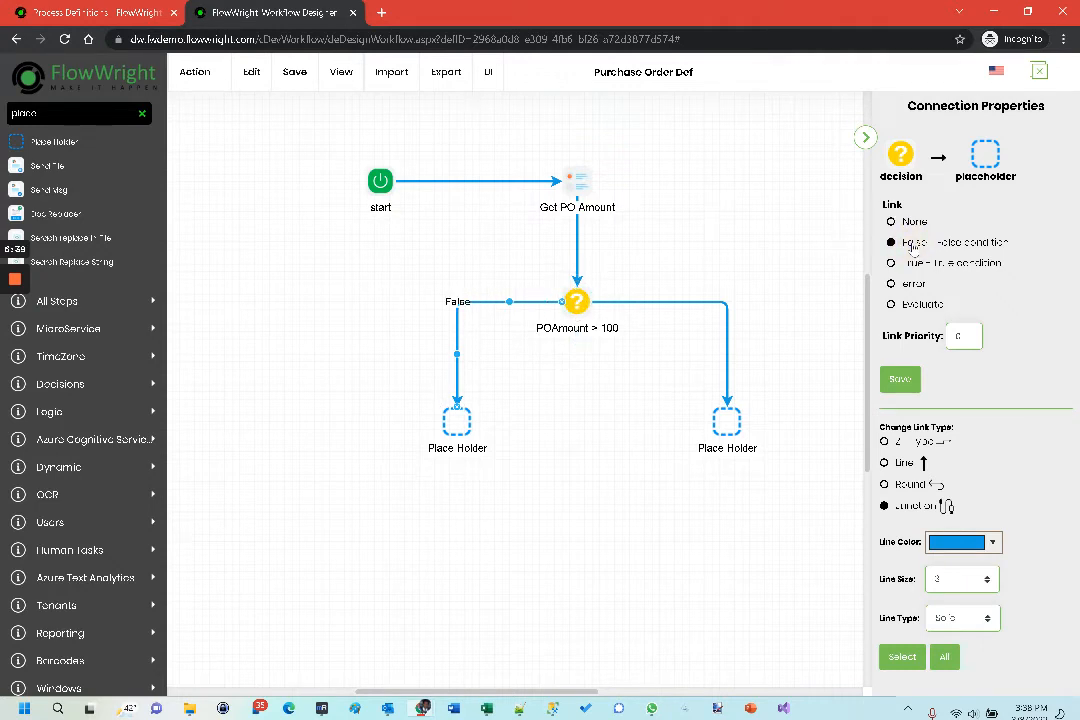
{"action": "left_click", "coordinate": [992, 542]}
{"action": "left_click", "coordinate": [930, 420]}
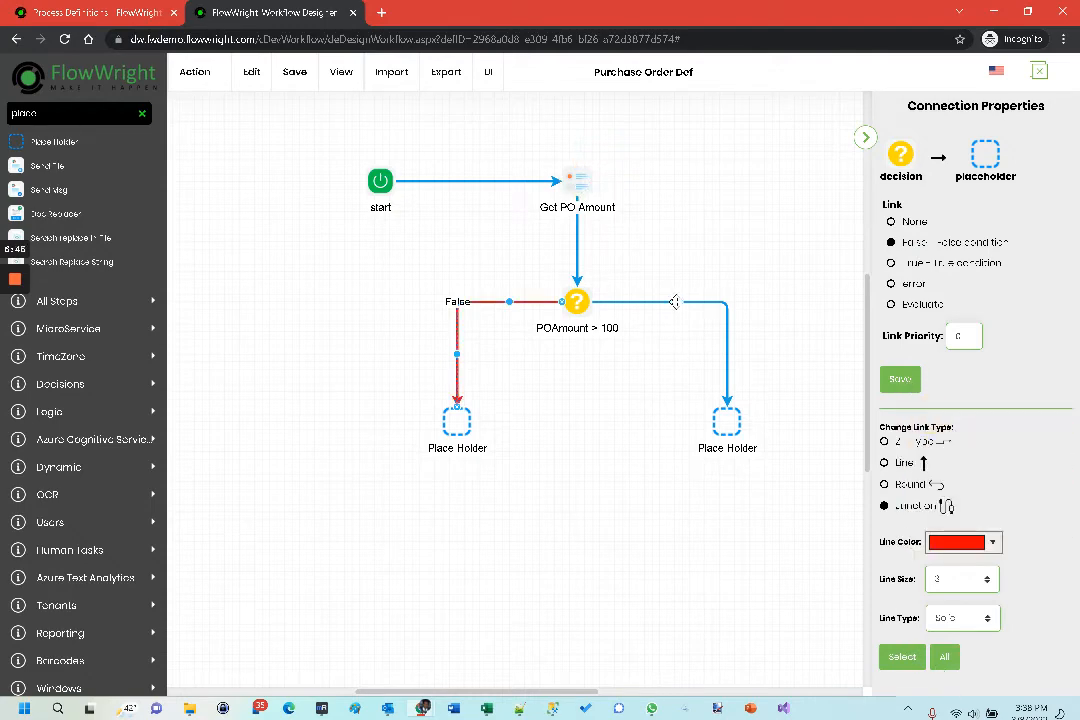
- Set the link from the decision to the right Place Holder to the True condition and color its line green
{"action": "left_click", "coordinate": [675, 301]}
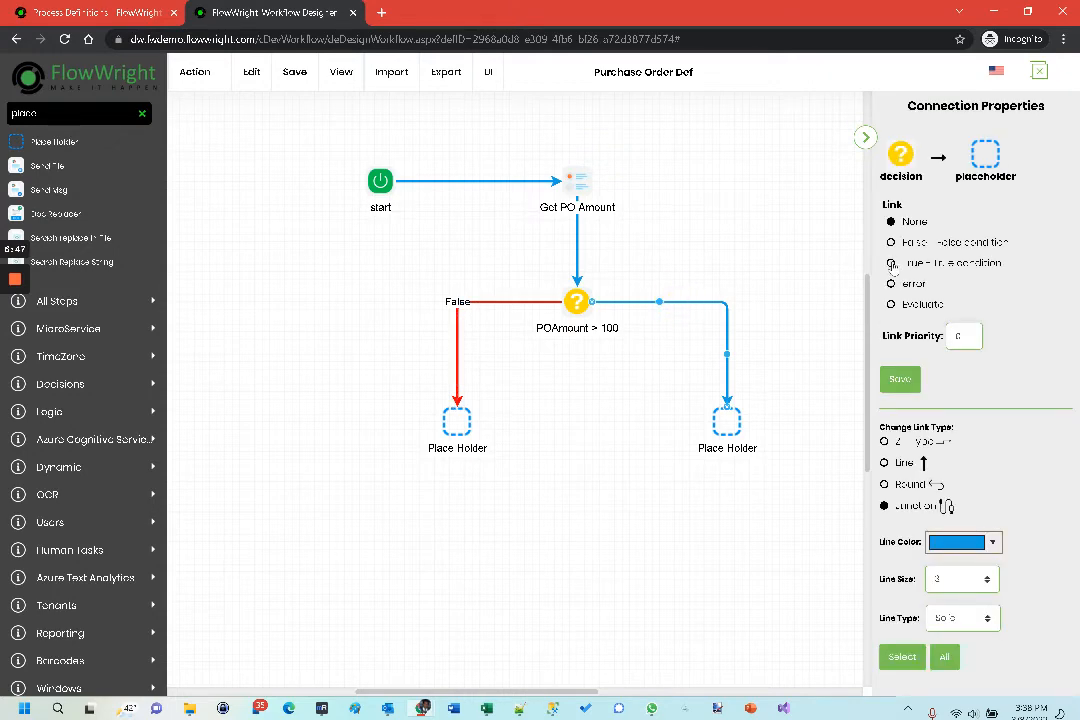
{"action": "left_click", "coordinate": [891, 263]}
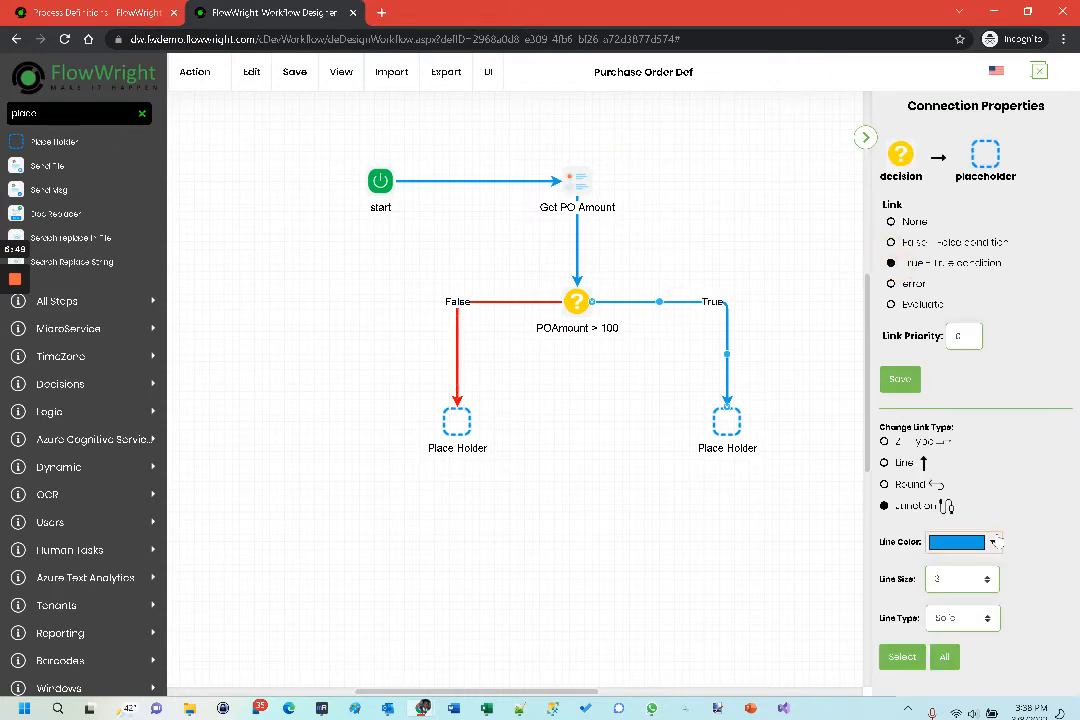
{"action": "left_click", "coordinate": [957, 542]}
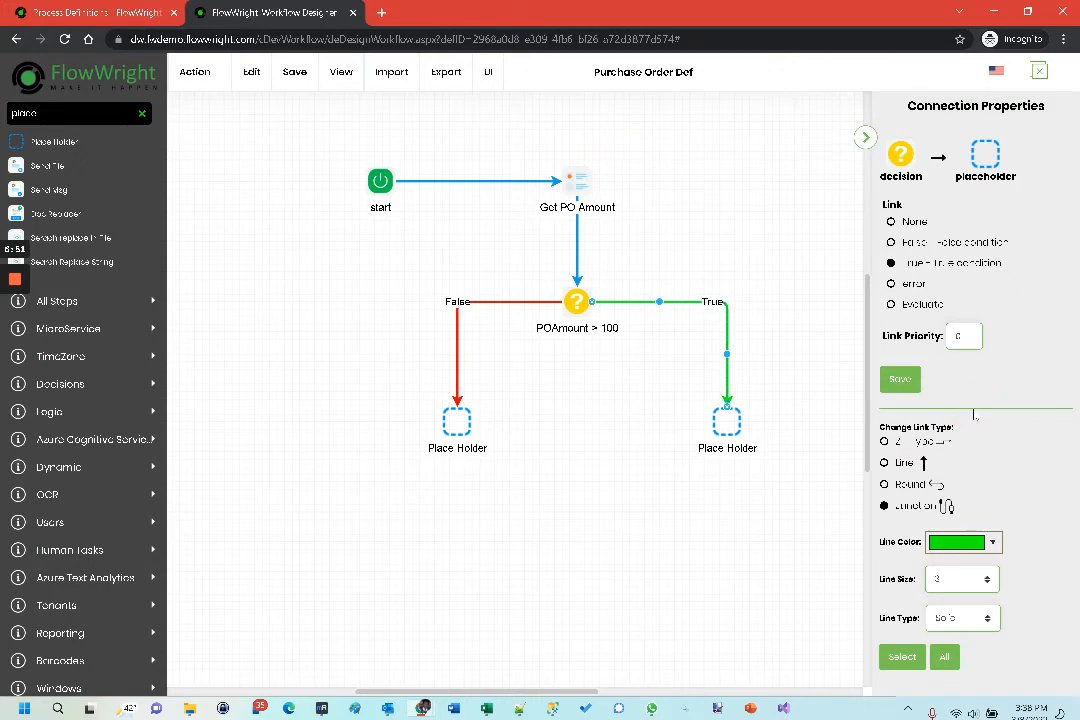
{"action": "left_click", "coordinate": [622, 404]}
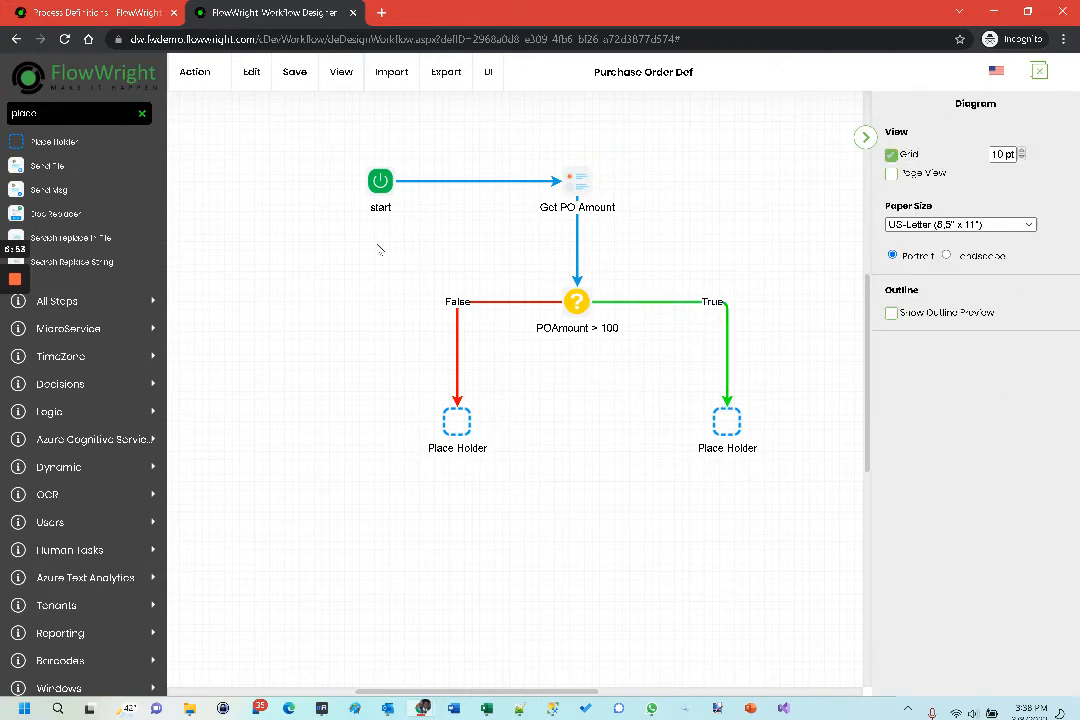
- Save the Purchase Order Def process definition and close the workflow designer
{"action": "left_click", "coordinate": [296, 84]}
{"action": "left_click", "coordinate": [300, 117]}
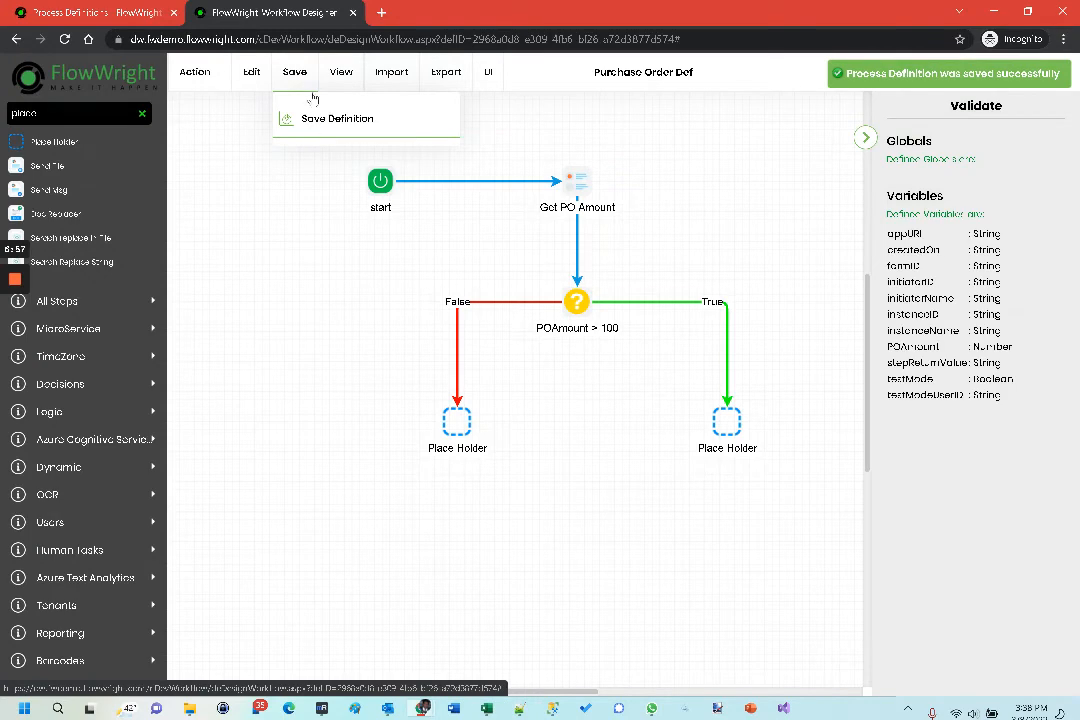
{"action": "left_click", "coordinate": [352, 13]}
{"action": "left_click", "coordinate": [612, 123]}
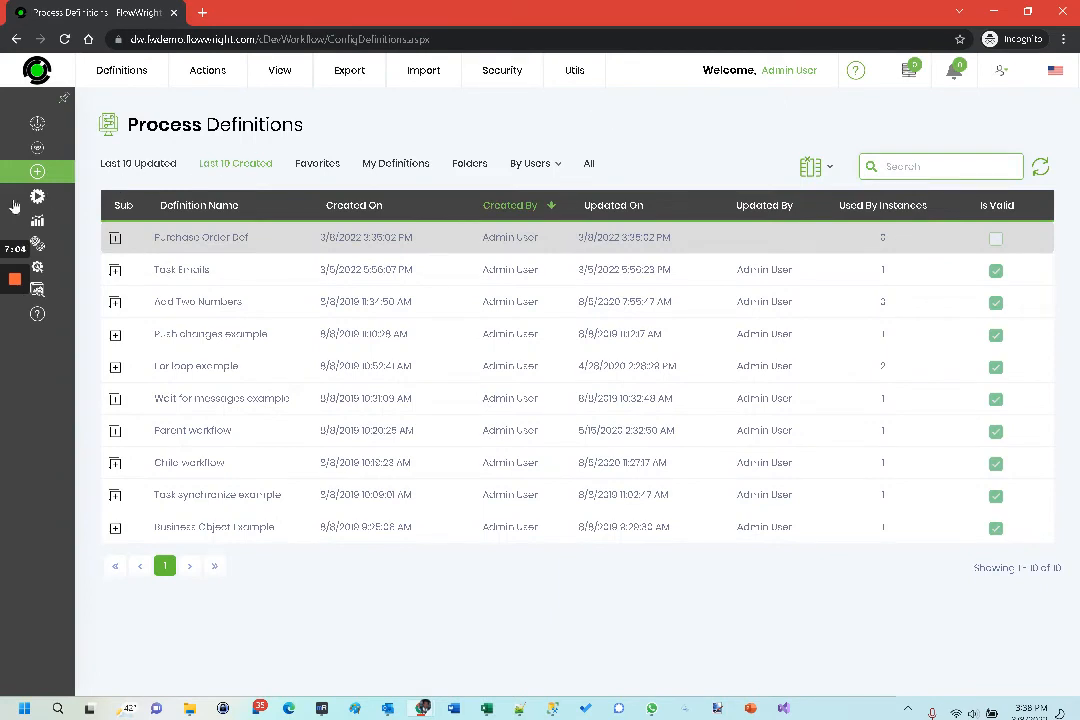
- Open the Execute With Params configuration for the Purchase Order Form definition
{"action": "mouse_move", "coordinate": [108, 208]}
{"action": "left_click", "coordinate": [117, 236]}
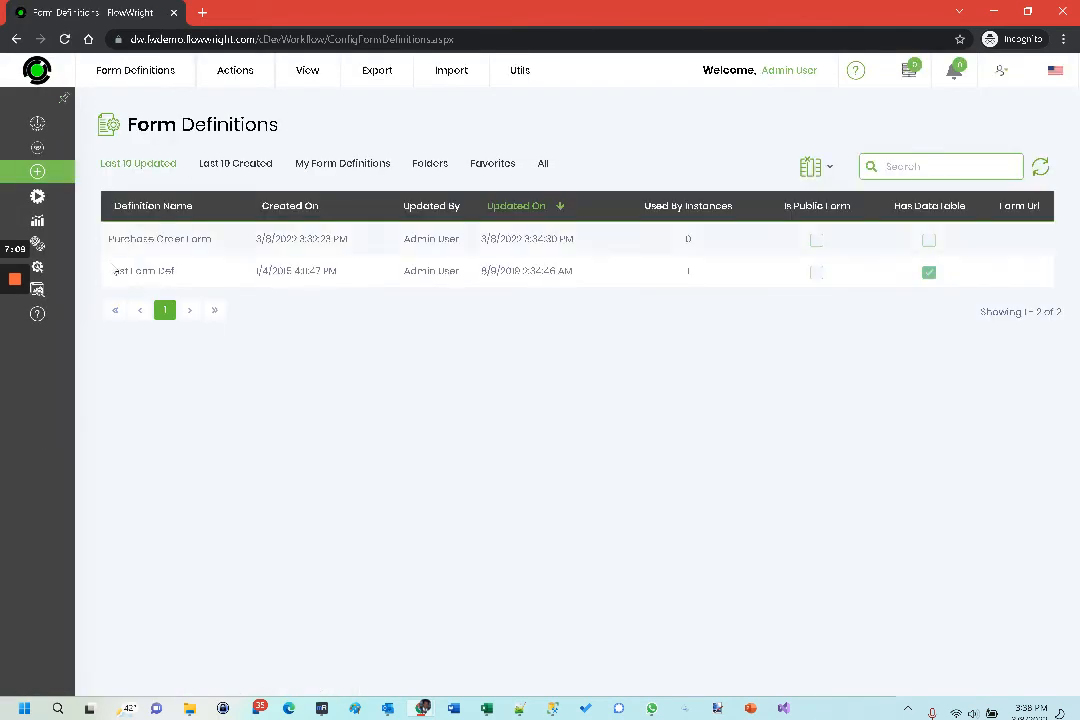
{"action": "left_click", "coordinate": [229, 240]}
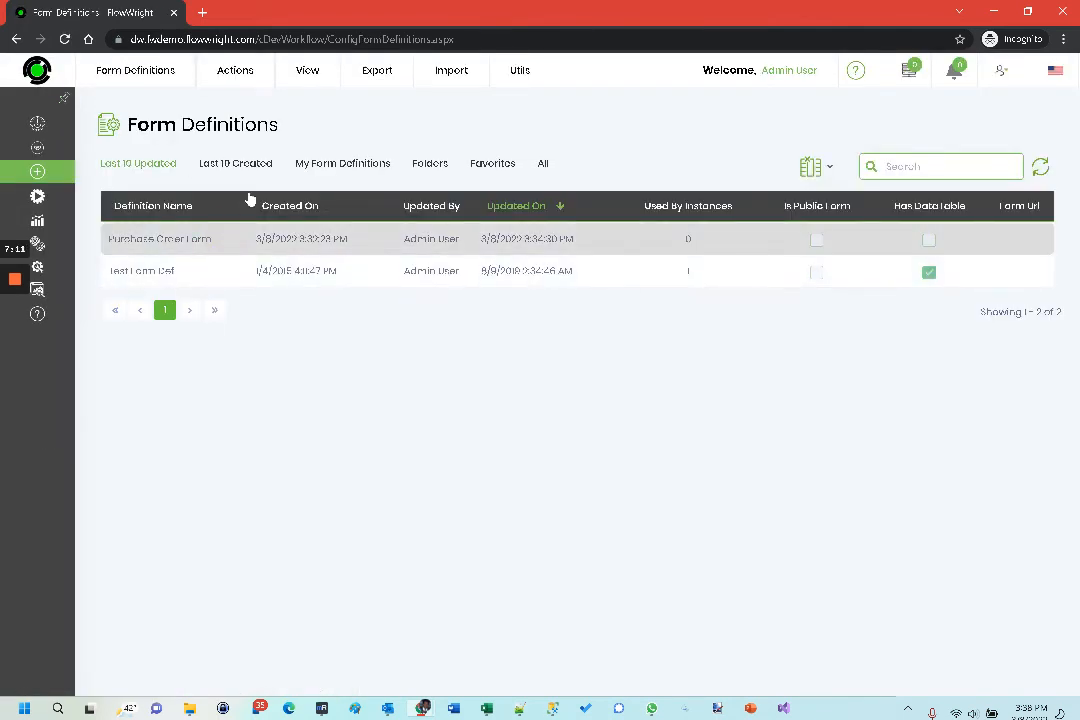
{"action": "mouse_move", "coordinate": [315, 80]}
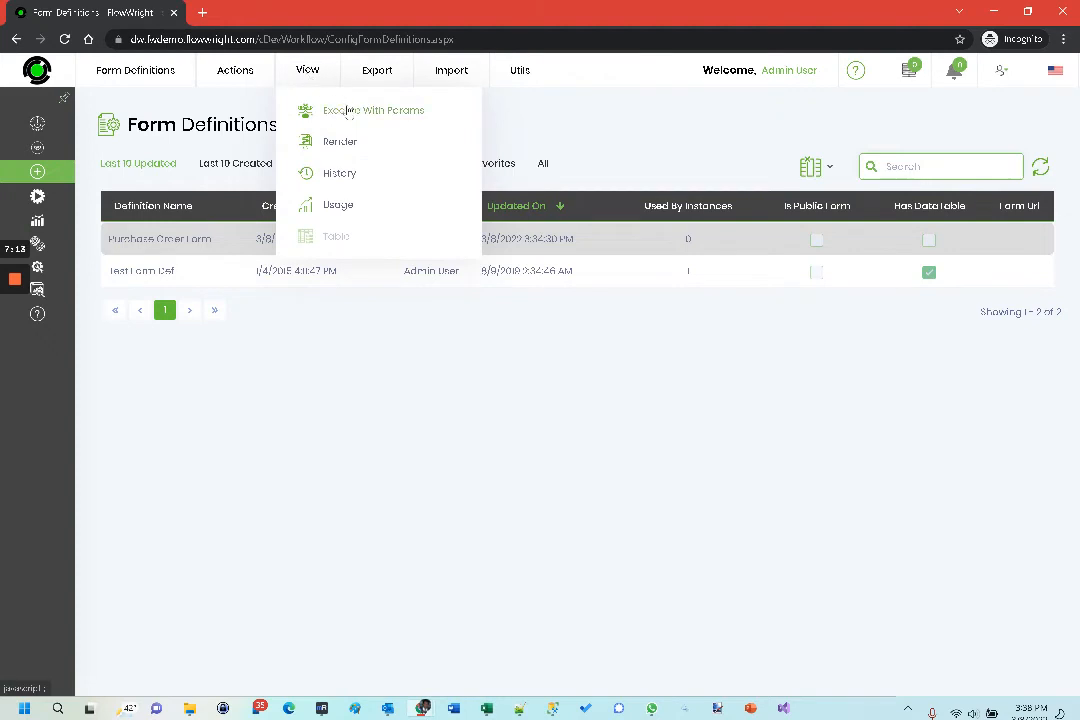
{"action": "left_click", "coordinate": [349, 111]}
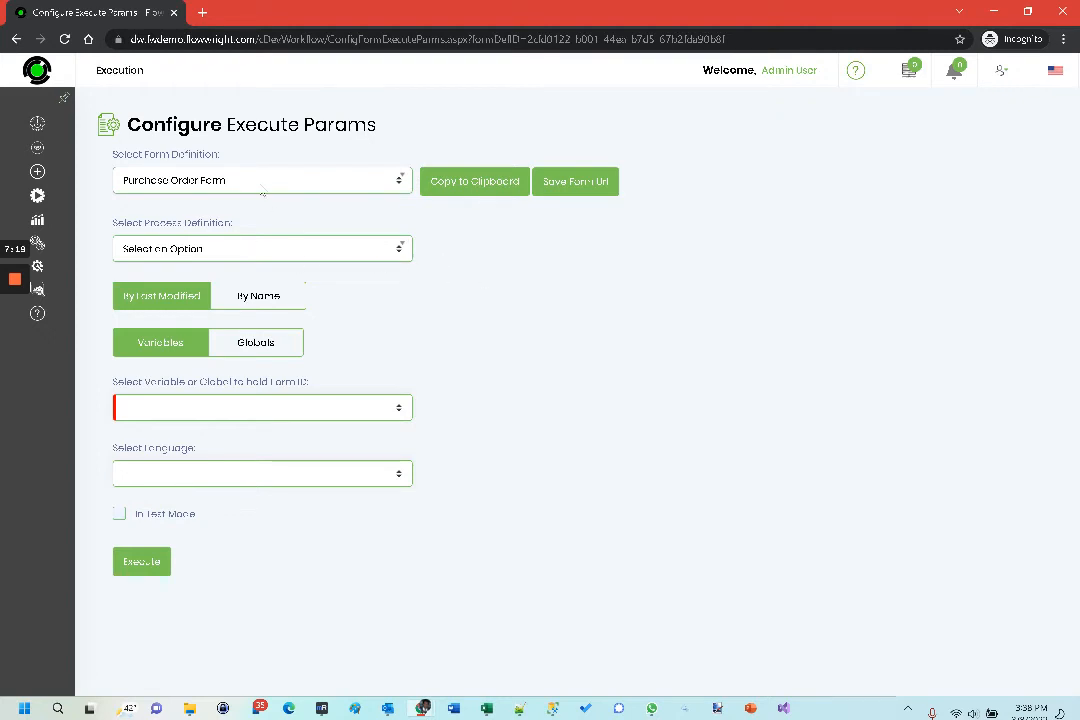
- Configure the form to execute Purchase Order Def with formID holding the form ID and English (en-US) as language, and save the form URL
{"action": "left_click", "coordinate": [220, 255]}
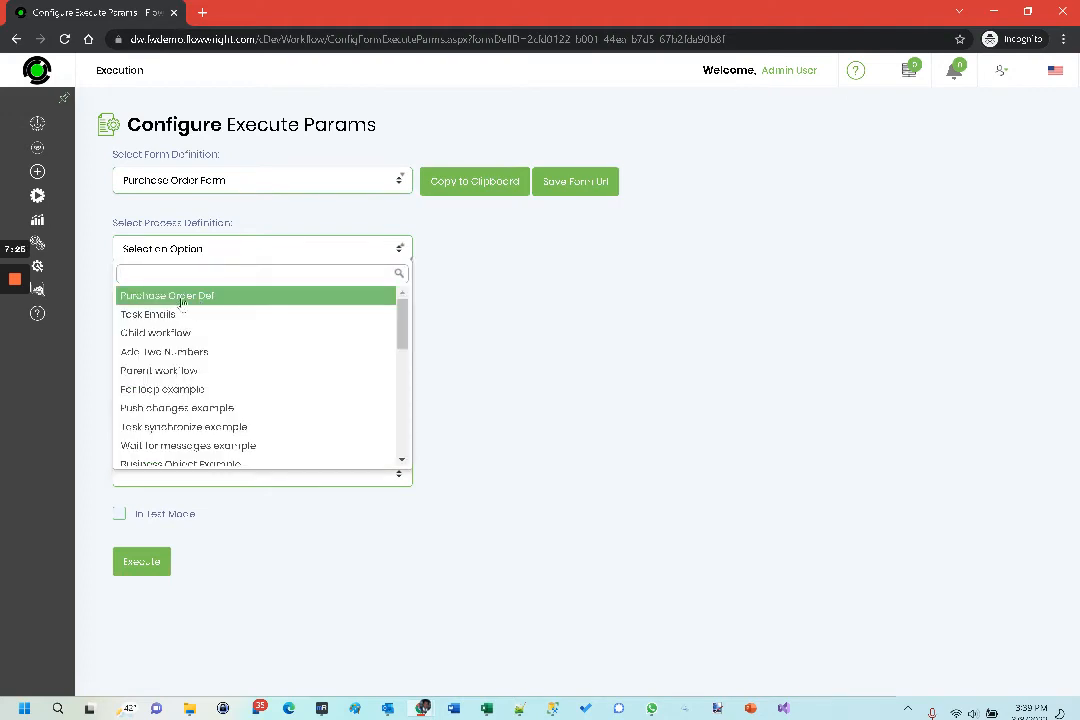
{"action": "left_click", "coordinate": [197, 296]}
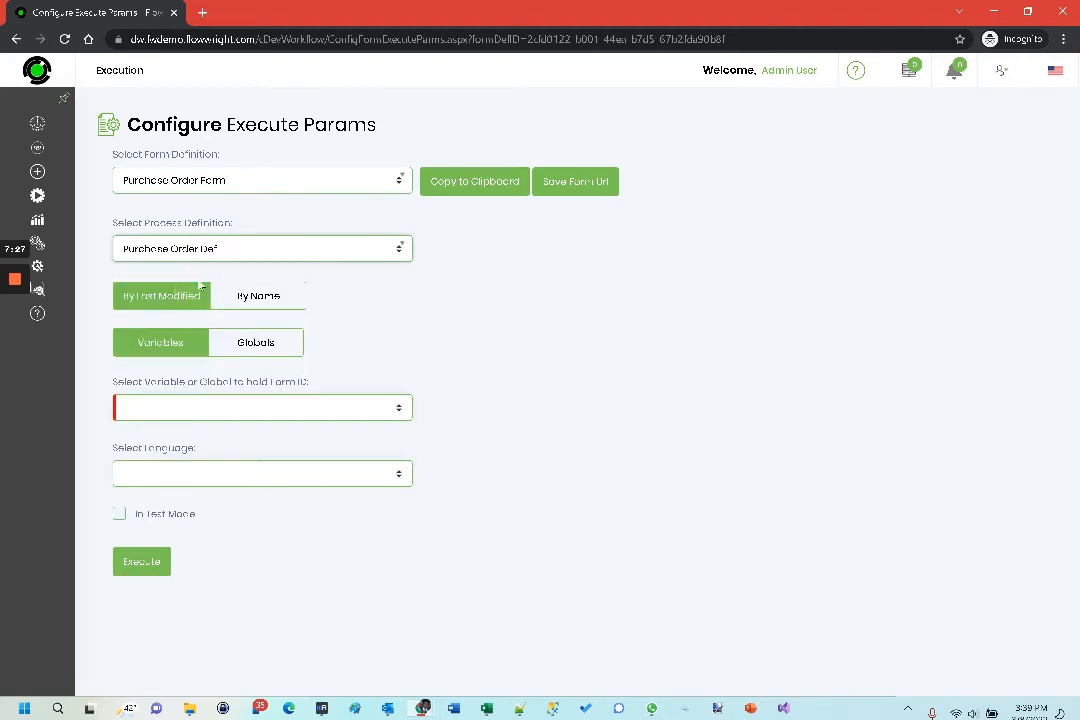
{"action": "left_click", "coordinate": [247, 411]}
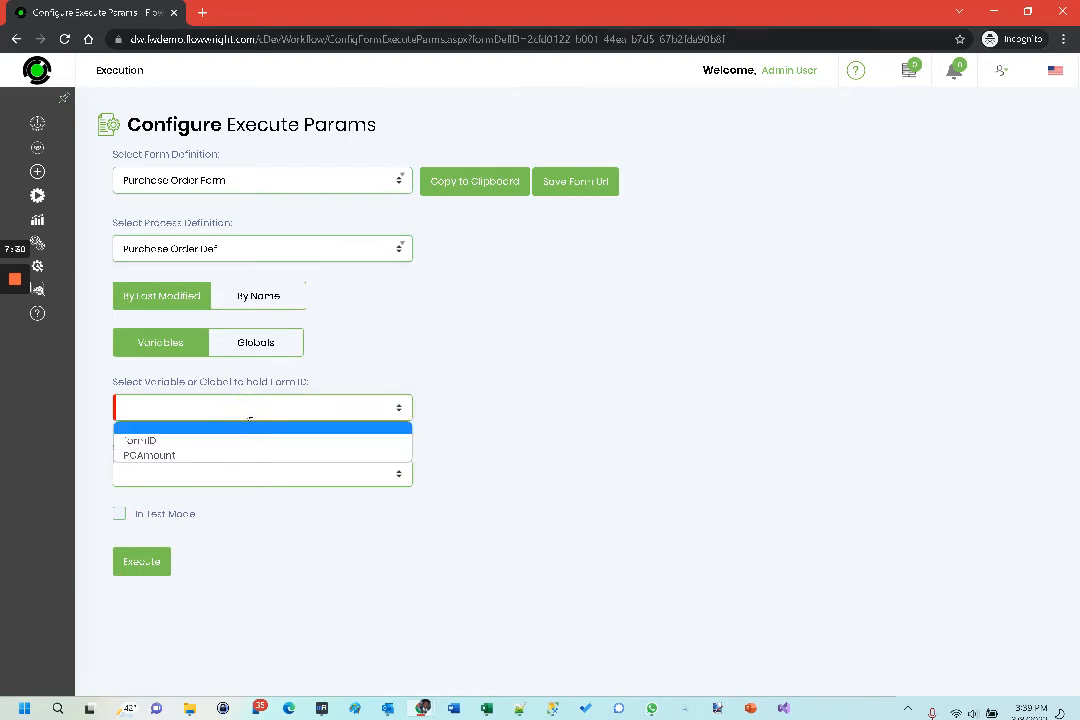
{"action": "left_click", "coordinate": [161, 441]}
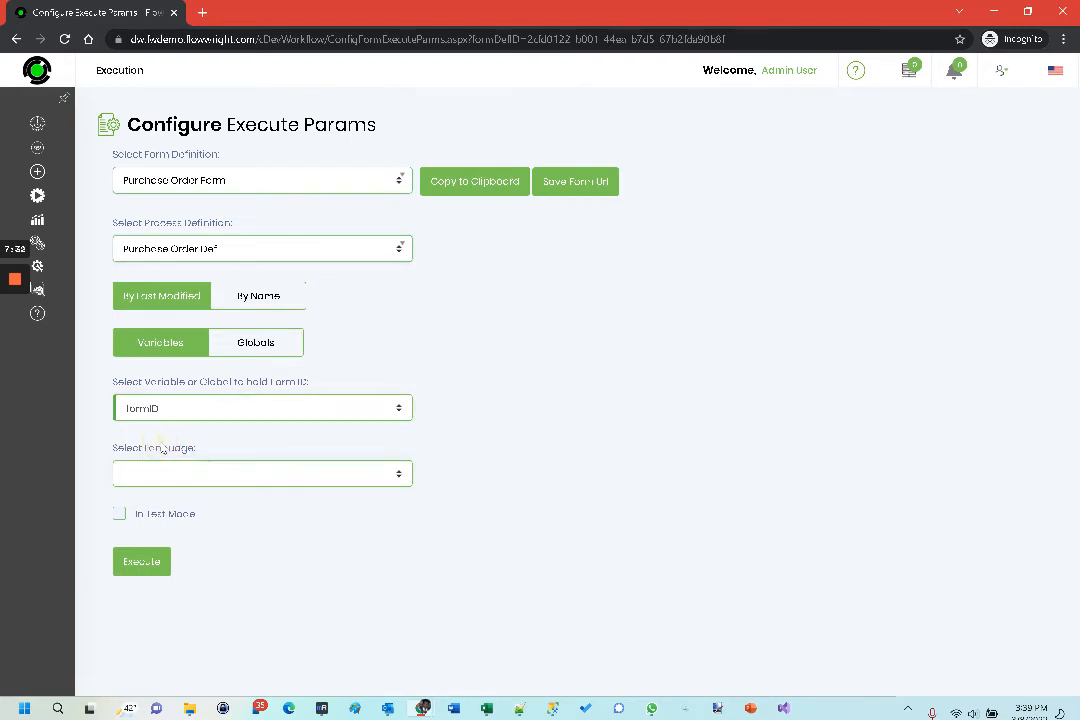
{"action": "left_click", "coordinate": [174, 476]}
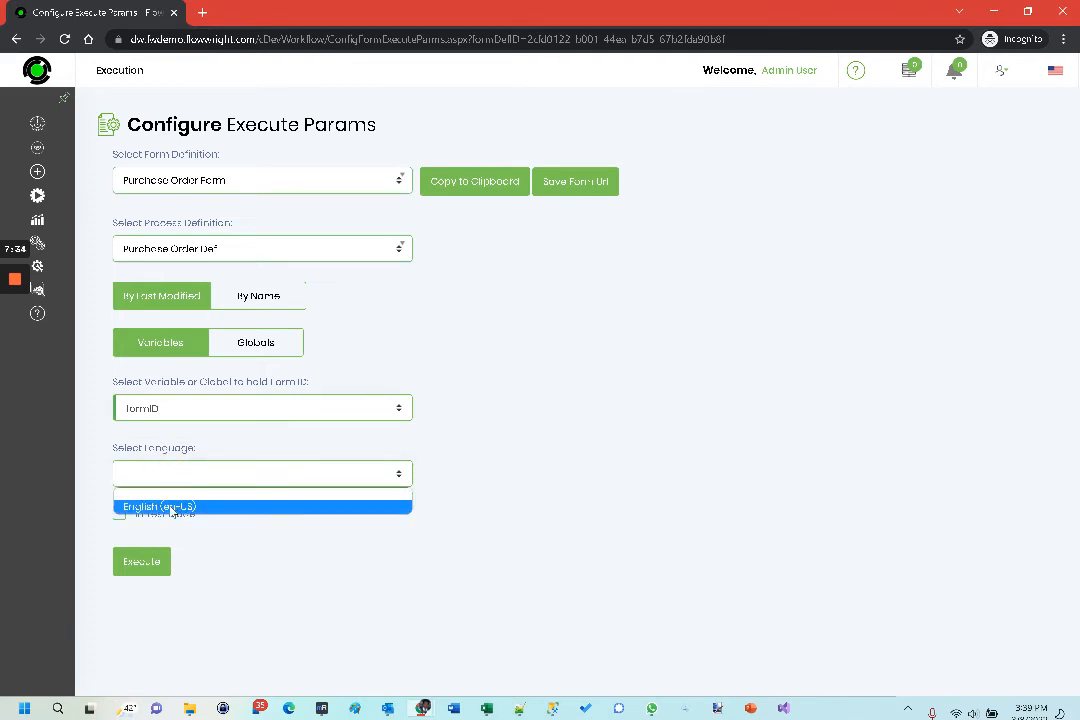
{"action": "left_click", "coordinate": [171, 508]}
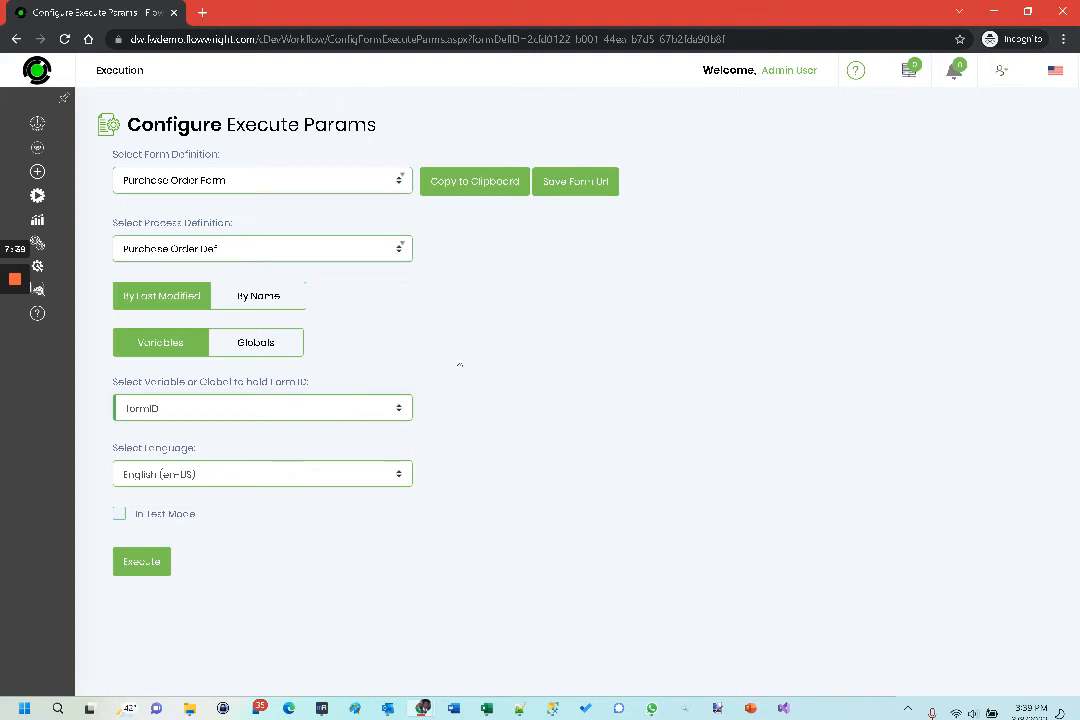
{"action": "left_click", "coordinate": [593, 187]}
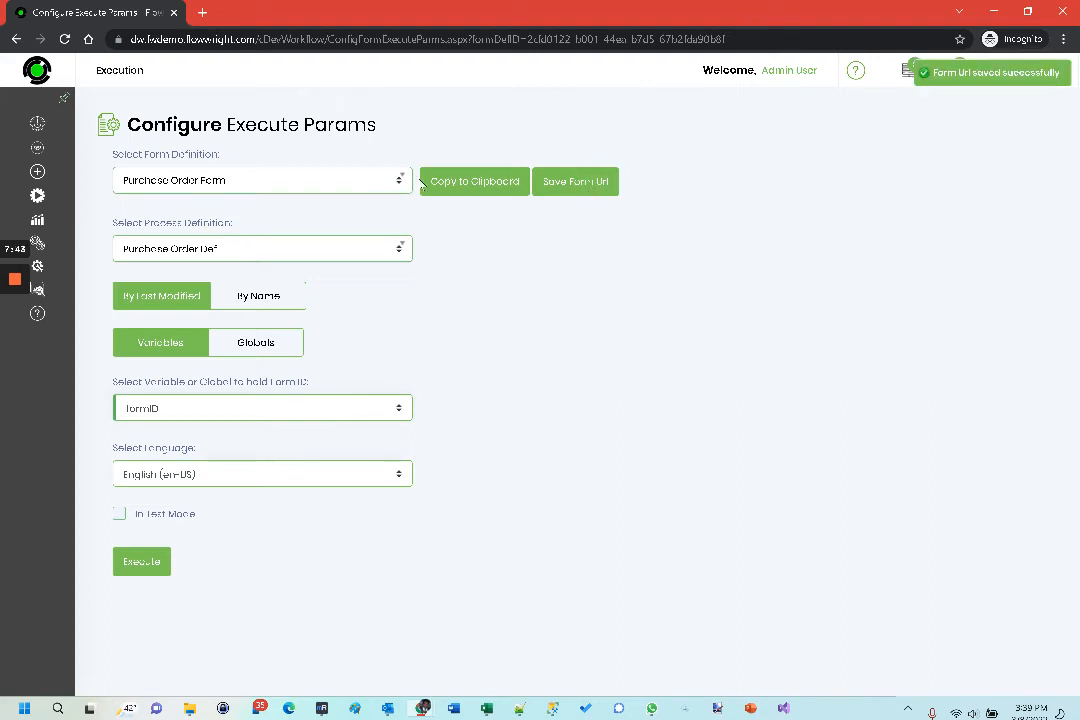
- Return to the form definitions and open the Purchase Order Form through its saved form URL
{"action": "mouse_move", "coordinate": [37, 231]}
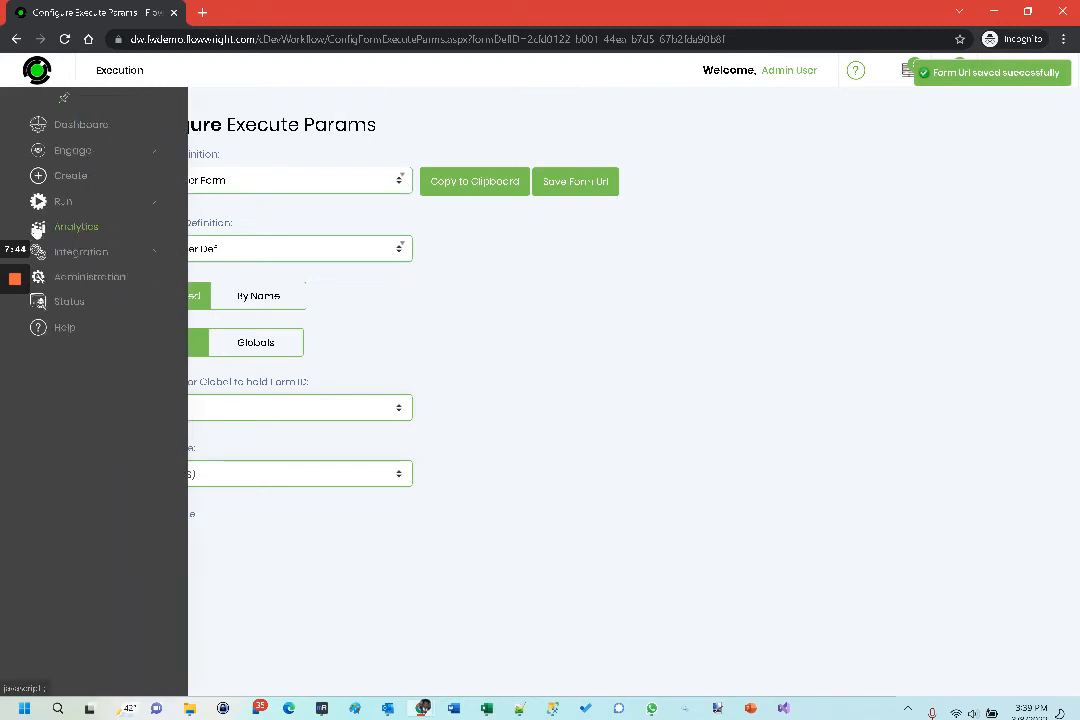
{"action": "left_click", "coordinate": [73, 178]}
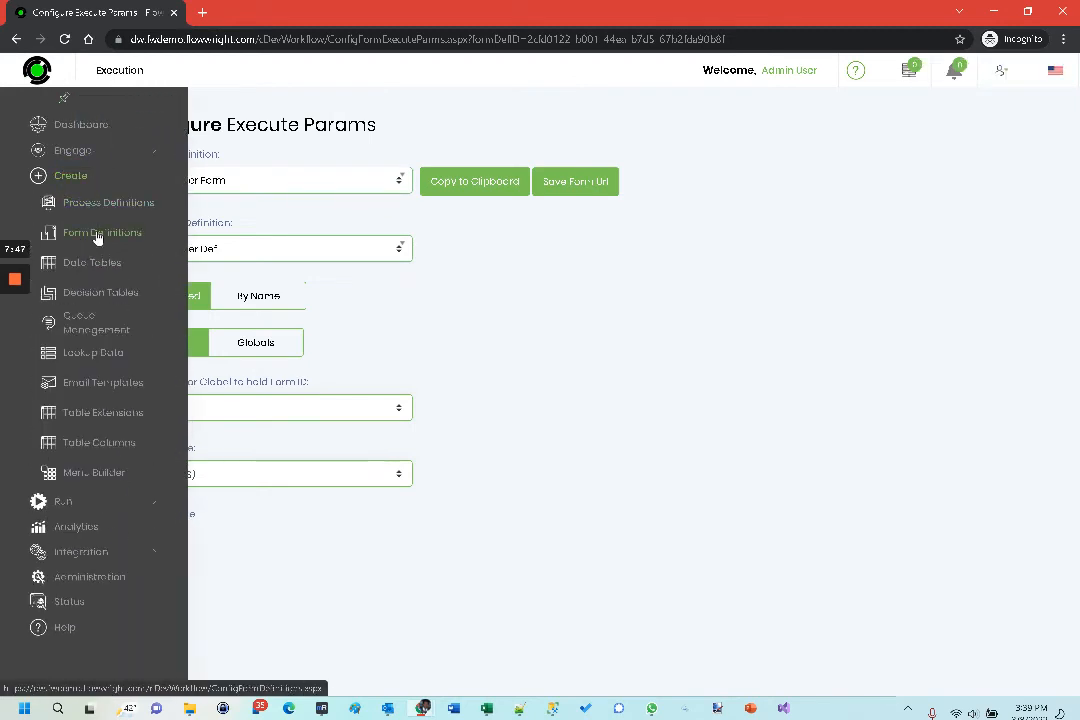
{"action": "left_click", "coordinate": [98, 236]}
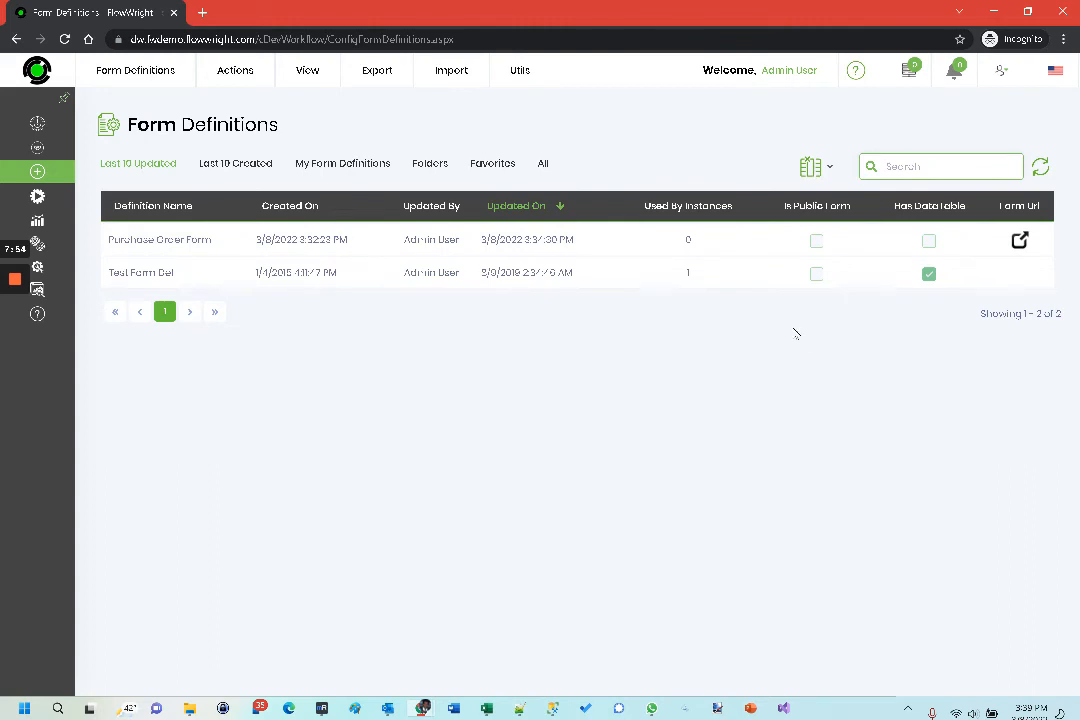
{"action": "left_click", "coordinate": [1019, 241]}
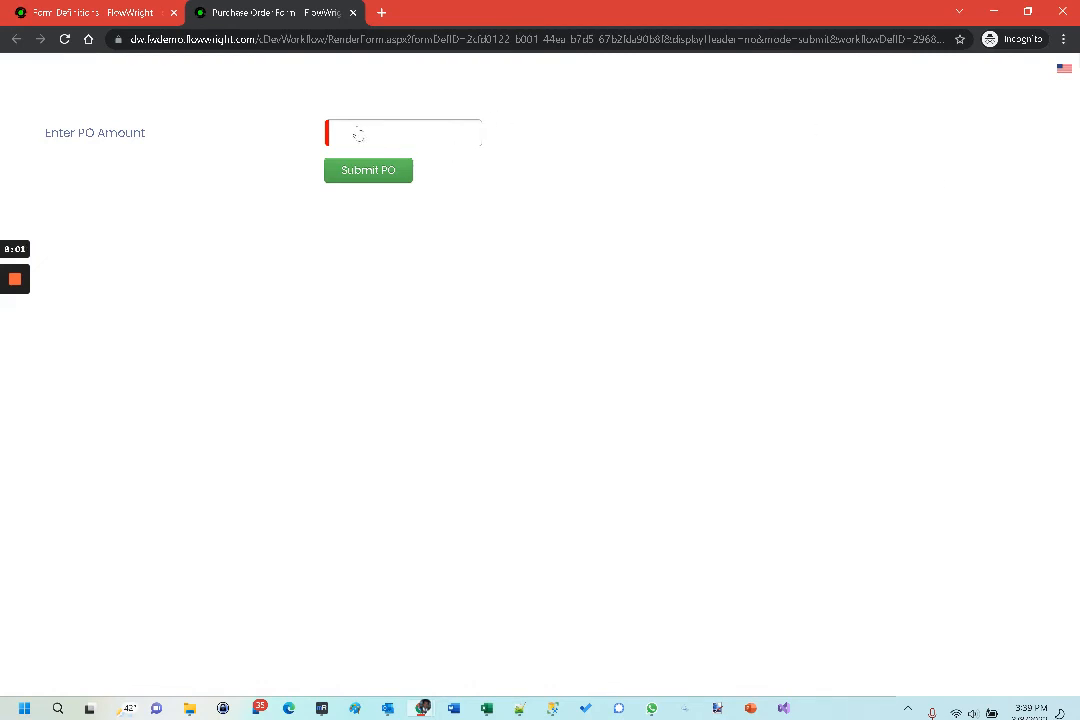
- Submit the form with a PO amount of 466, dismiss the message and close the form
{"action": "left_click", "coordinate": [355, 133]}
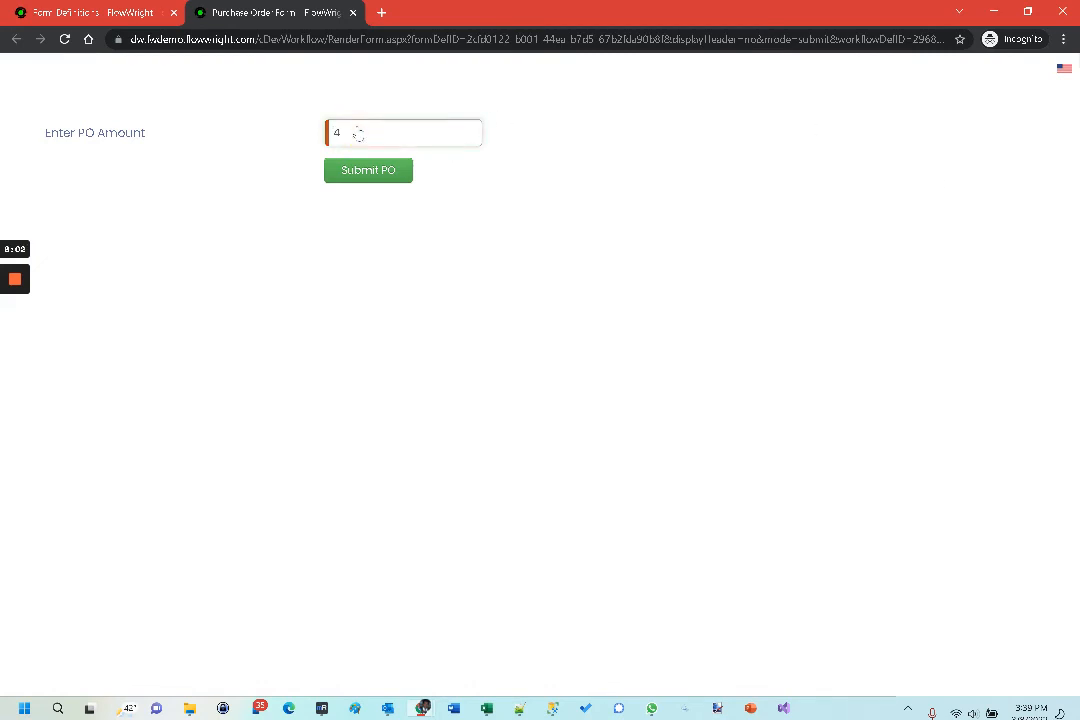
{"action": "type", "text": "488"}
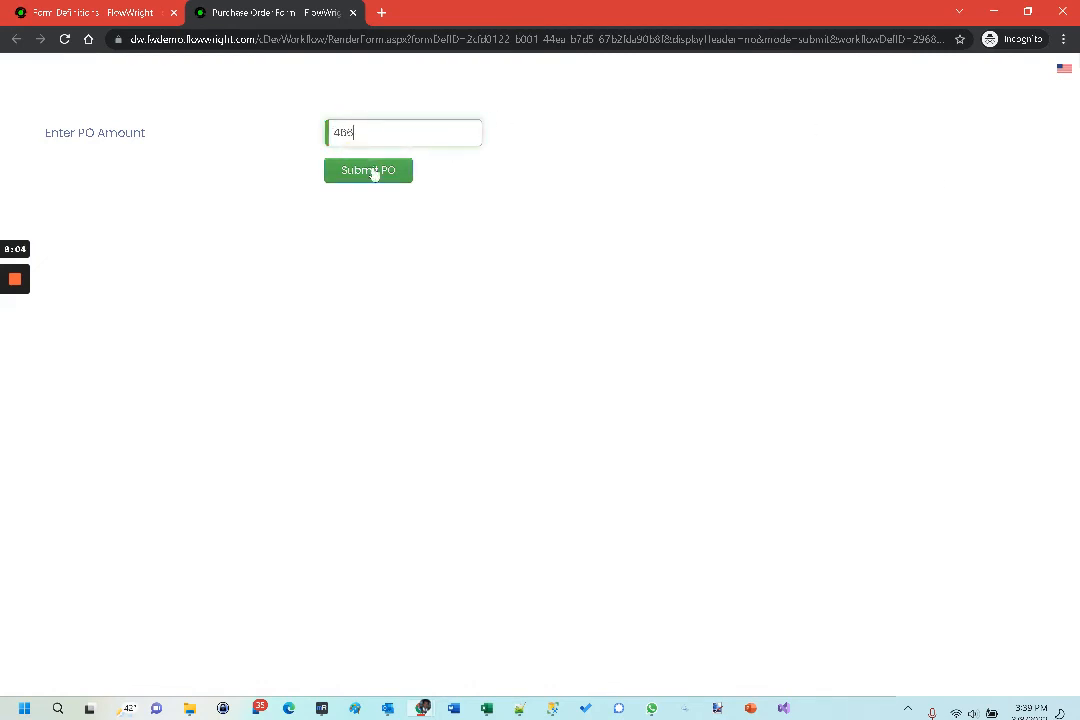
{"action": "left_click", "coordinate": [373, 172]}
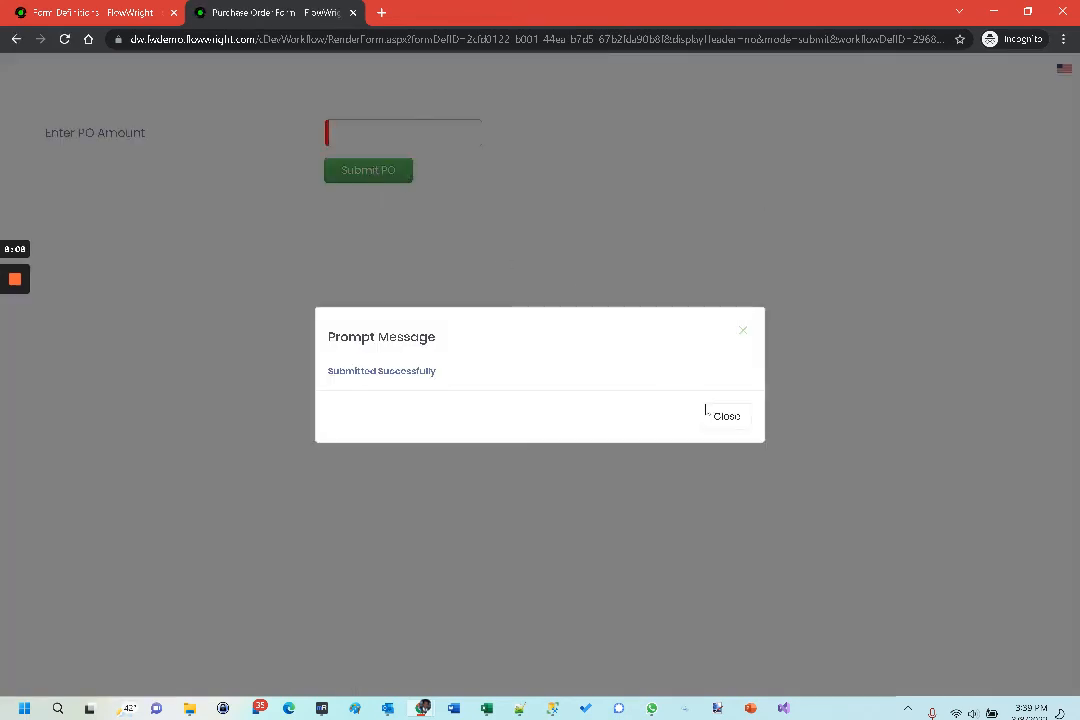
{"action": "left_click", "coordinate": [727, 416]}
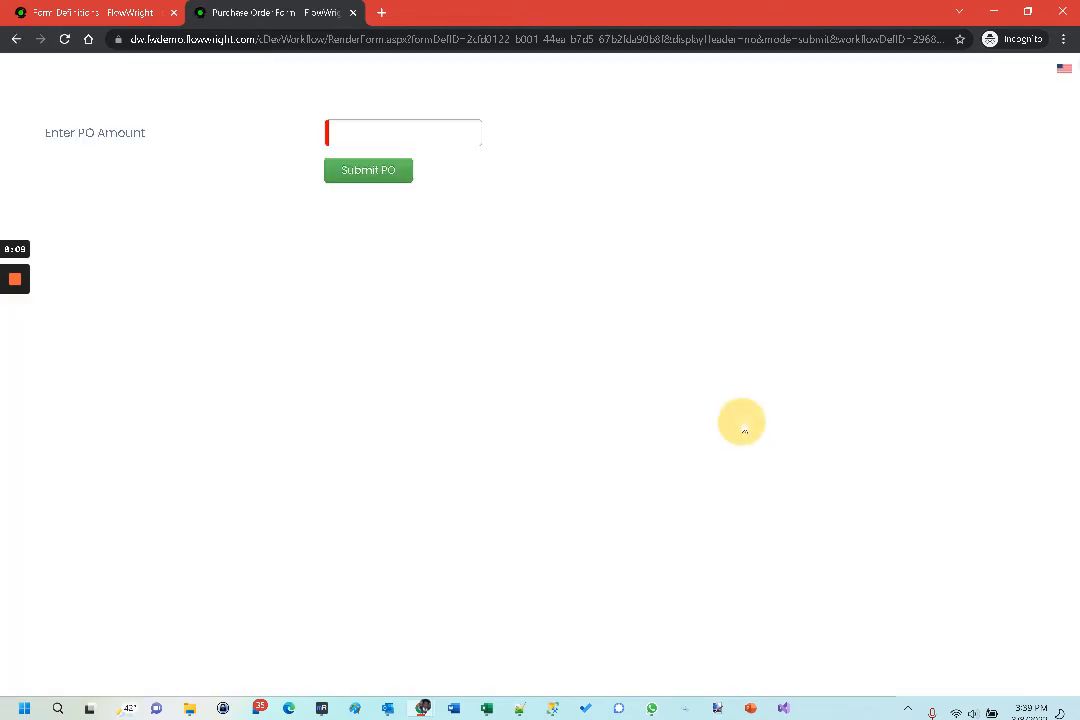
{"action": "left_click", "coordinate": [355, 13]}
- Open the list of form instances to check the submitted Purchase Order Form
{"action": "mouse_move", "coordinate": [35, 230]}
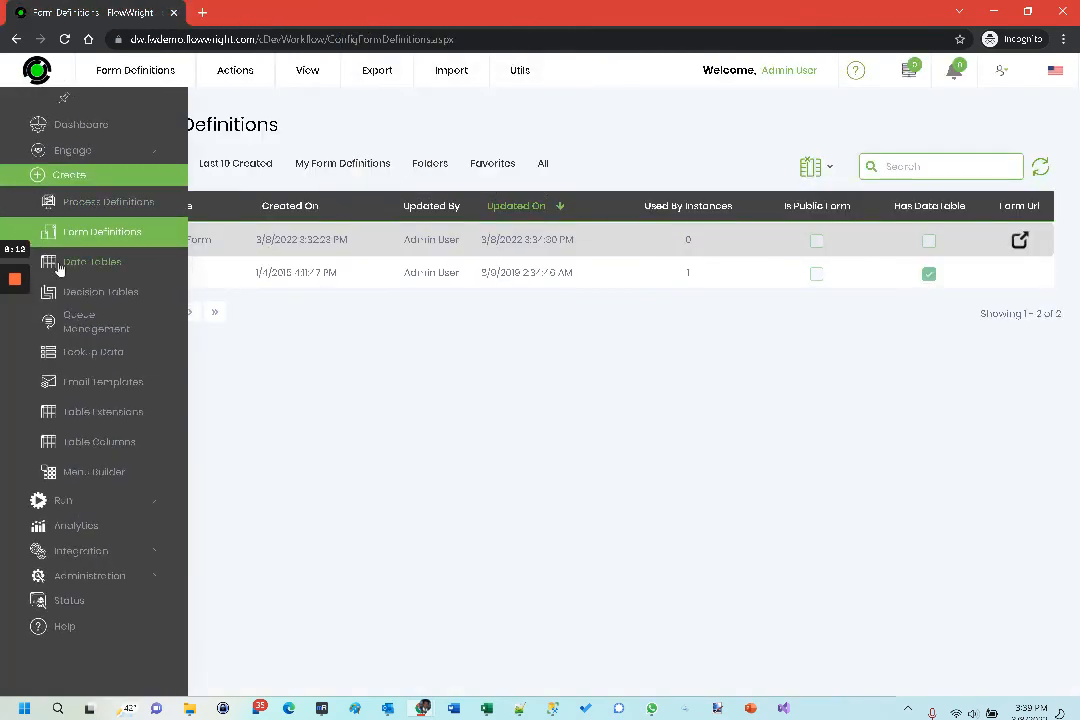
{"action": "left_click", "coordinate": [74, 500]}
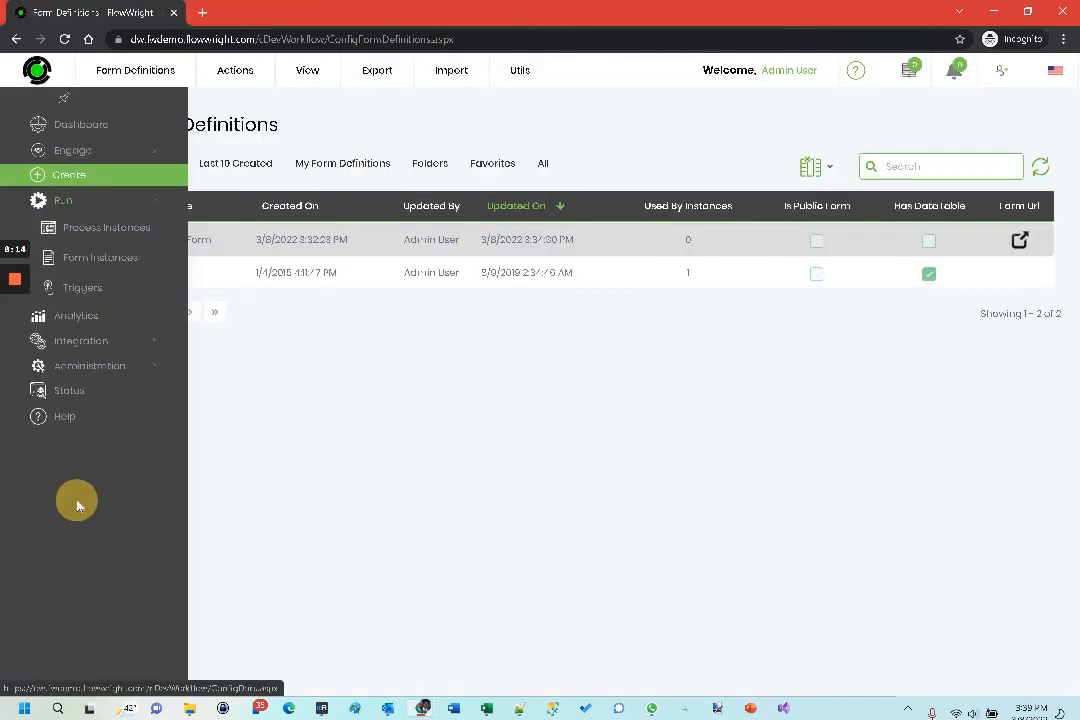
{"action": "left_click", "coordinate": [100, 257]}
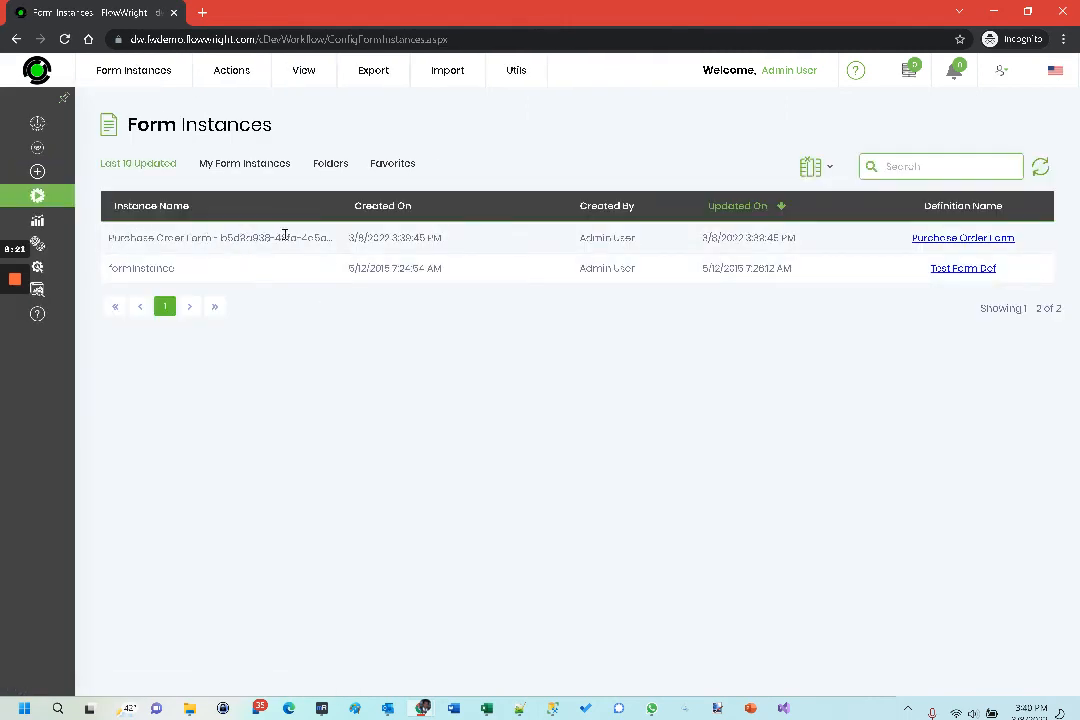
- Render the newest process instance and examine which branch of the workflow it followed
{"action": "mouse_move", "coordinate": [100, 238]}
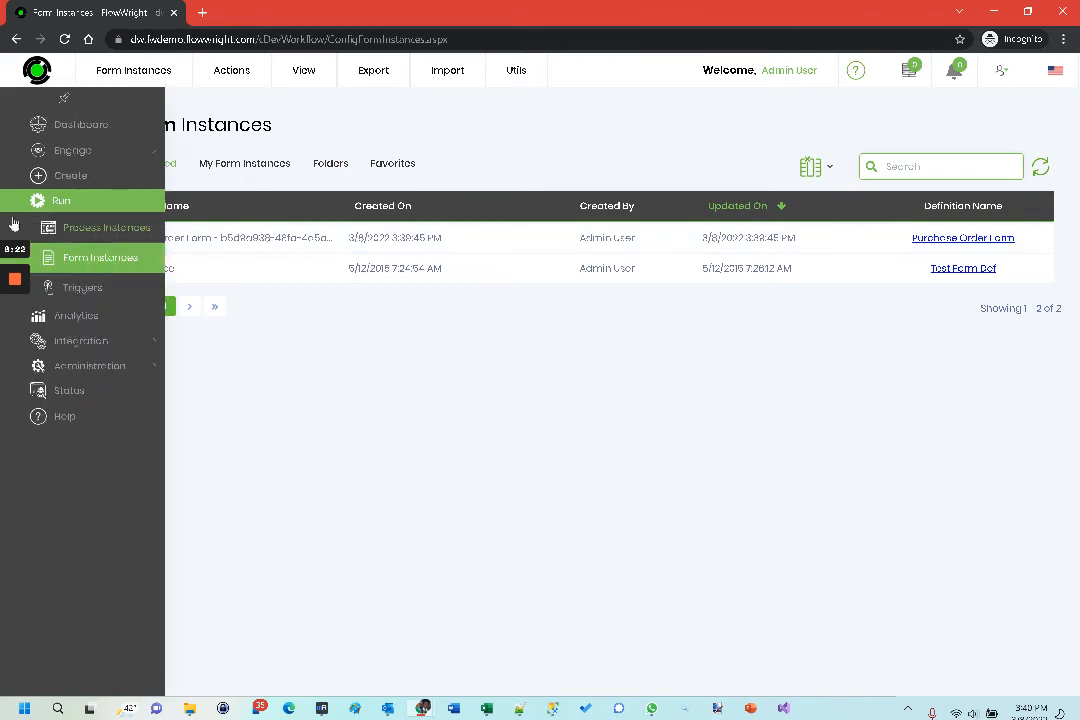
{"action": "left_click", "coordinate": [105, 229]}
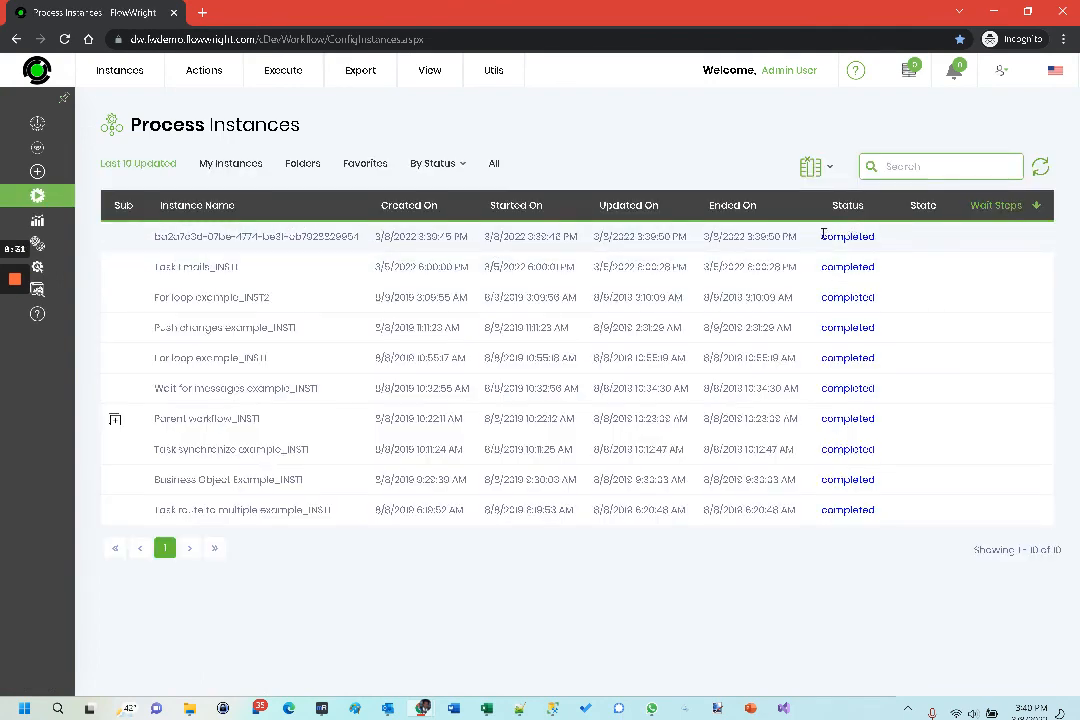
{"action": "double_click", "coordinate": [299, 236]}
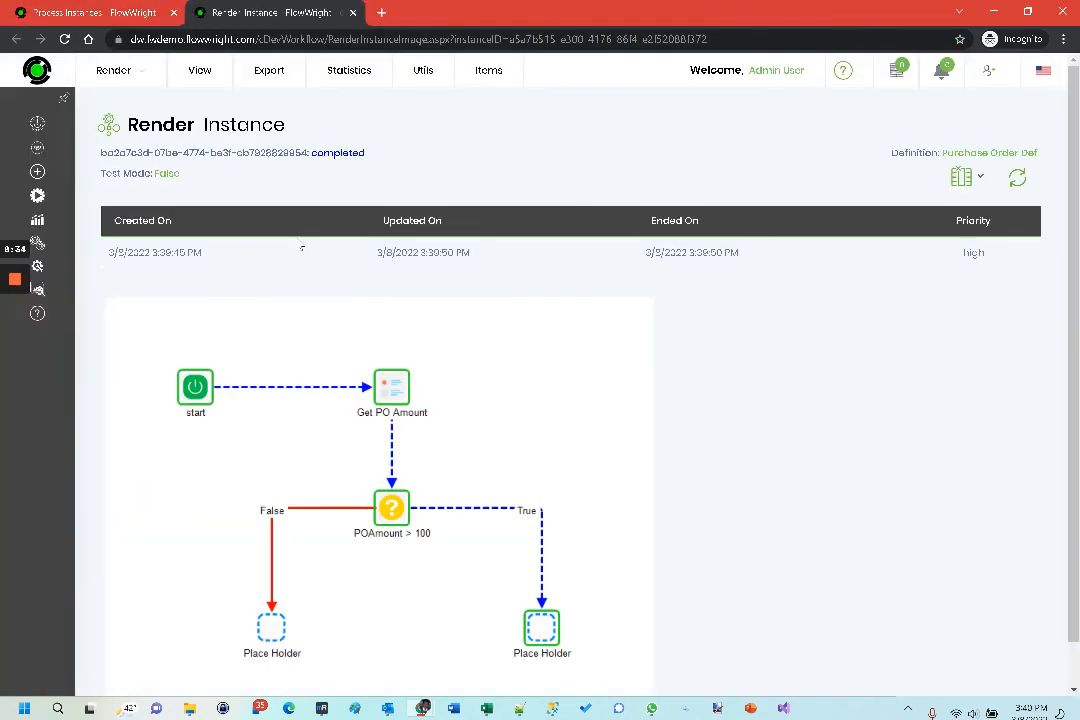
{"action": "scroll", "coordinate": [302, 247], "scroll_direction": "down", "scroll_amount": 1}
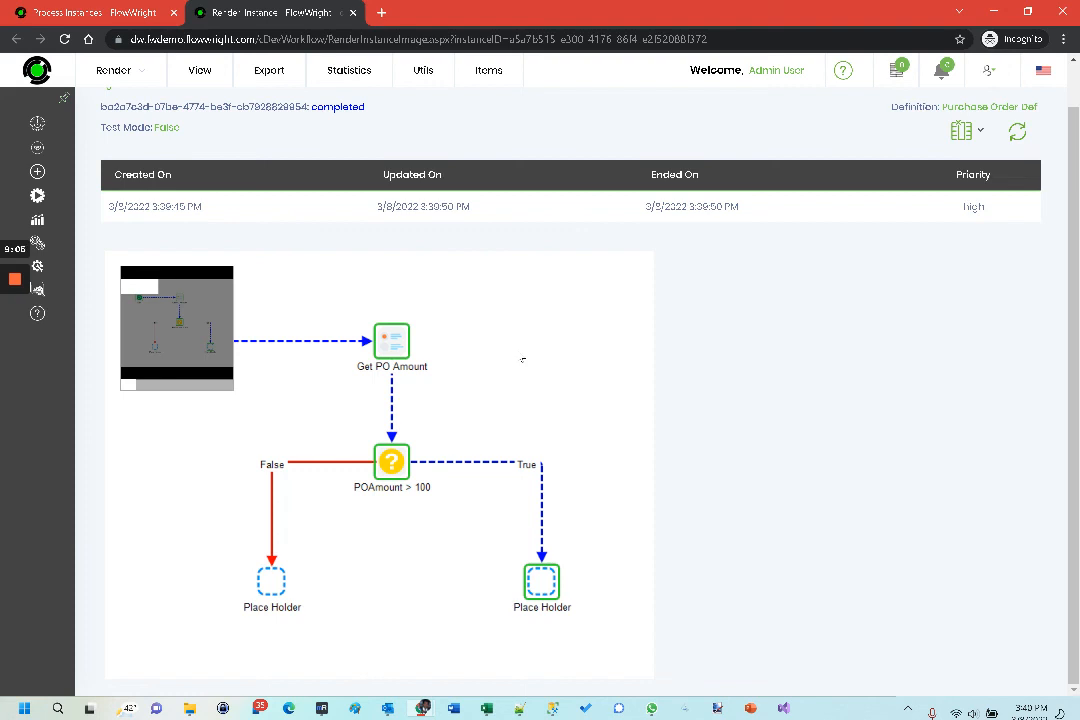
{"action": "mouse_move", "coordinate": [16, 280]}
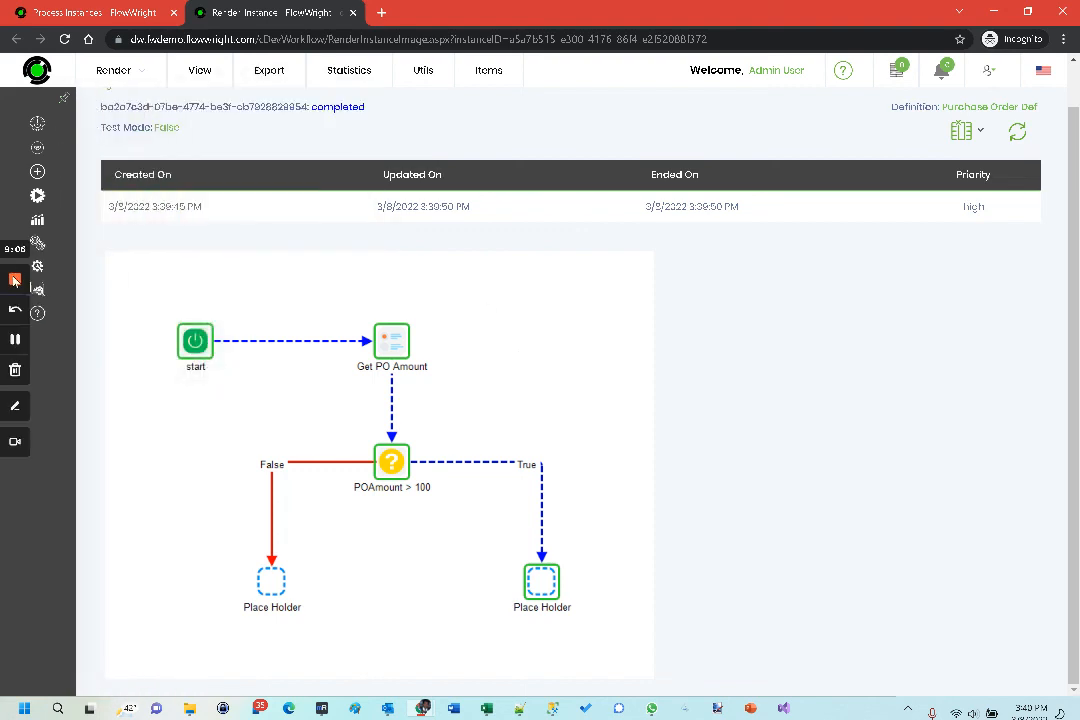